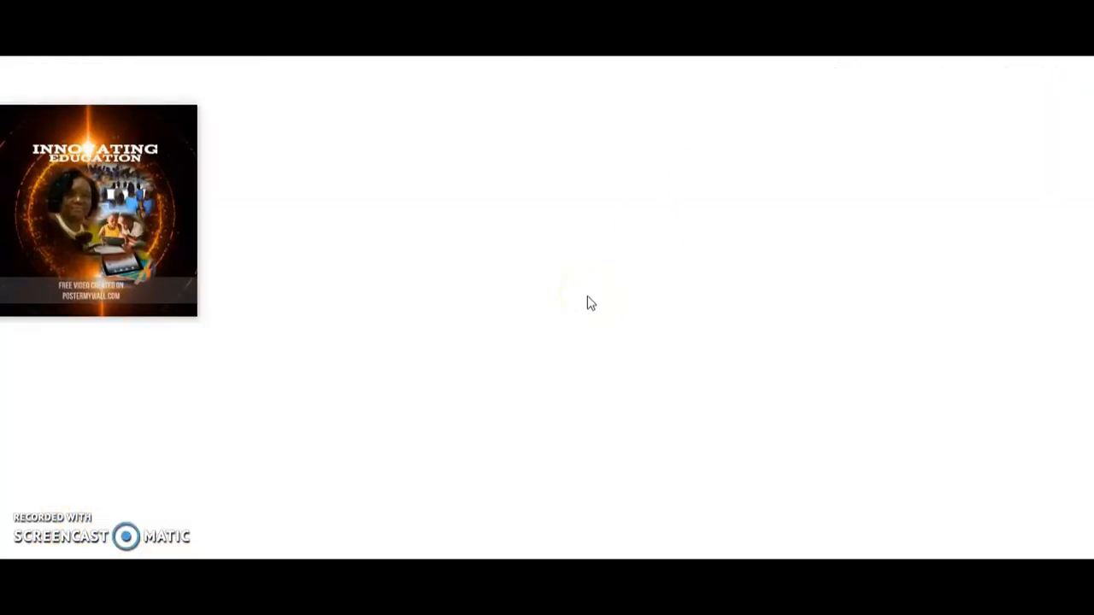
Step: Search Google for "thinglink" and open the ThingLink for teachers page from the results
click(503, 314)
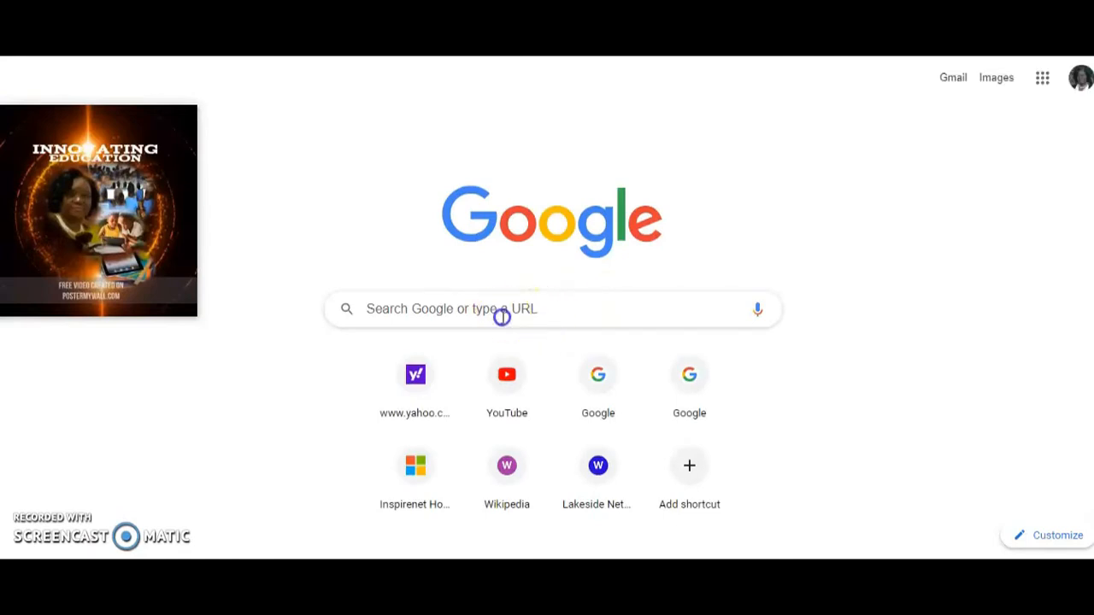
text(thin)
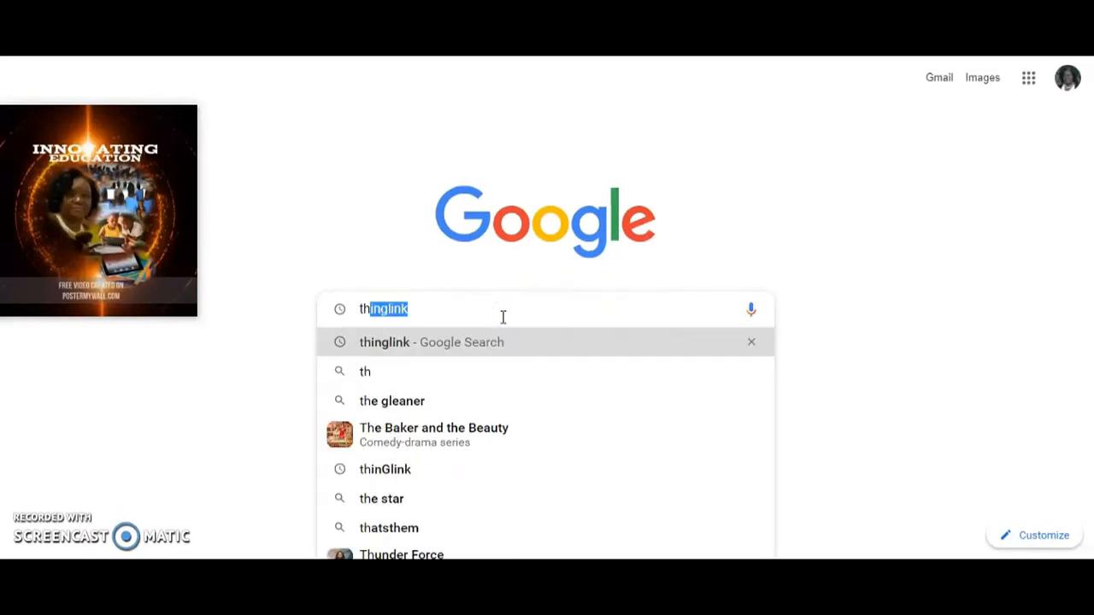
text(glink)
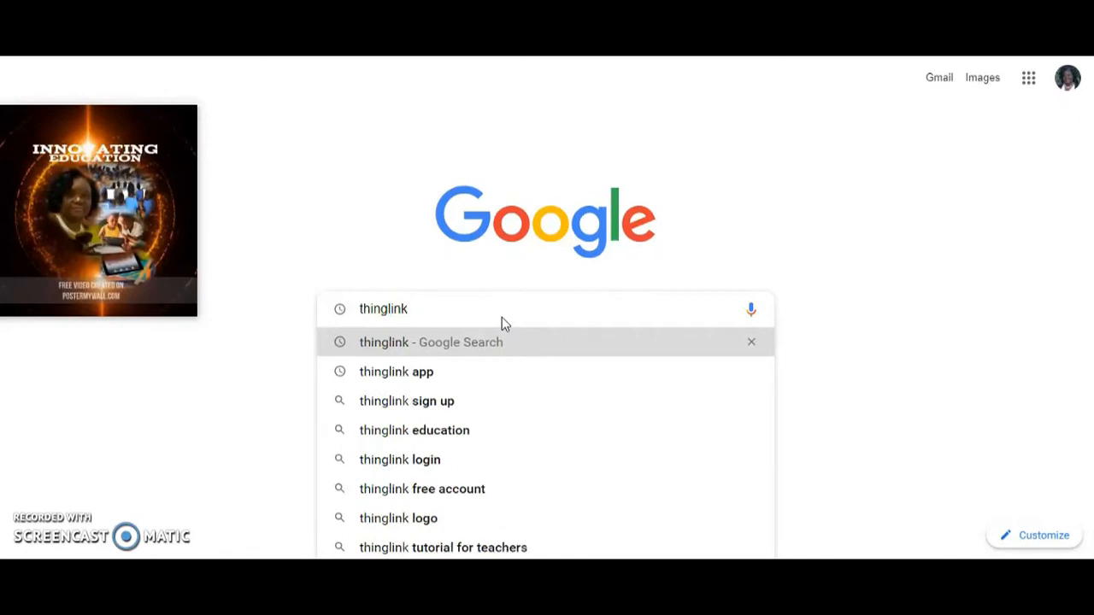
key(Return)
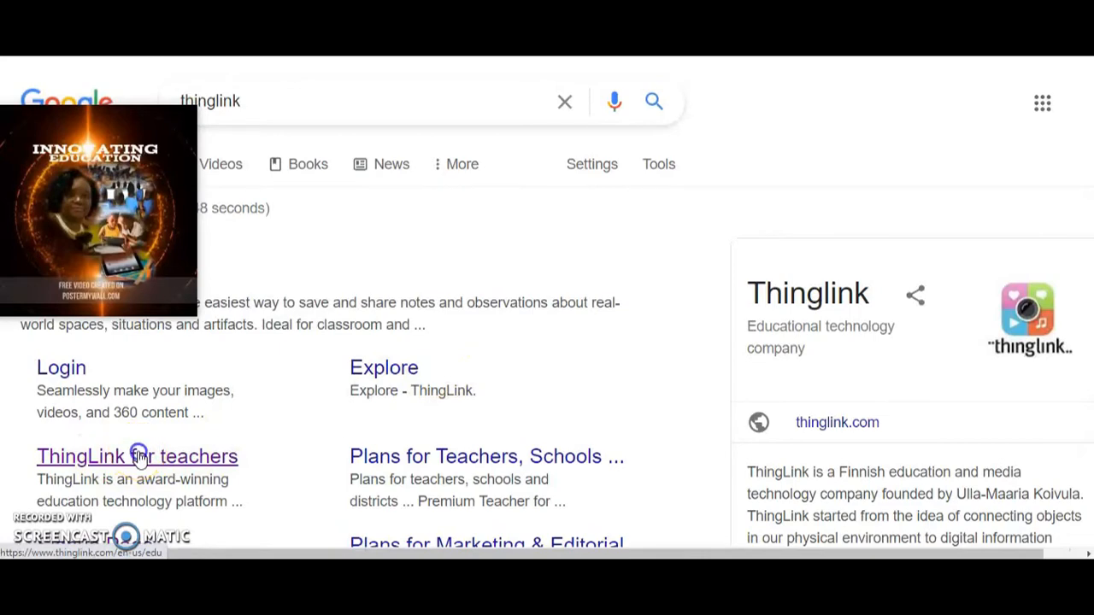
click(139, 457)
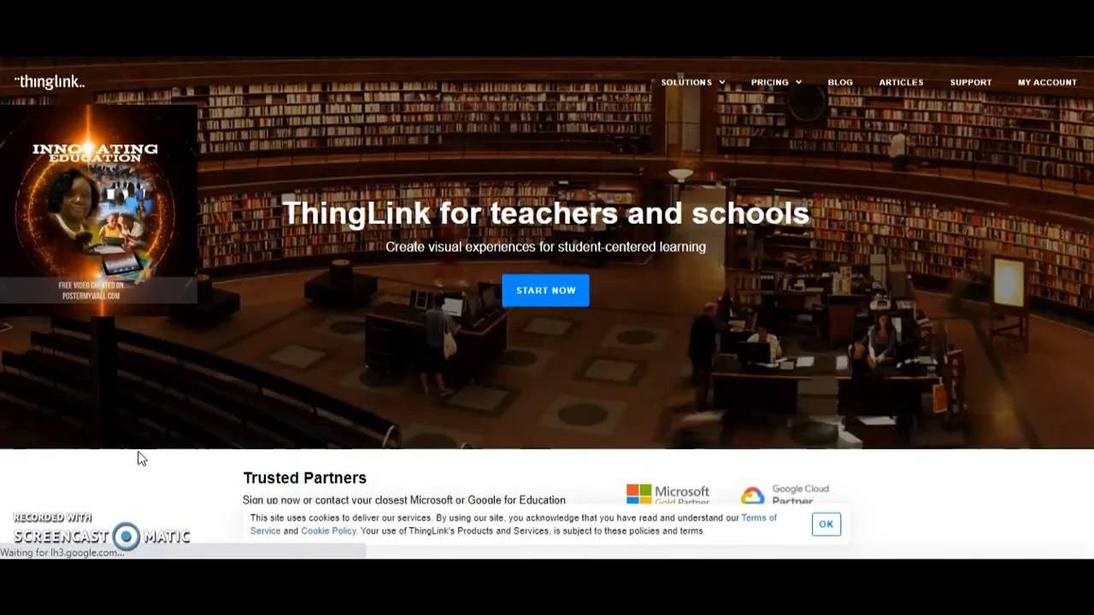
Step: Start the ThingLink sign-up and continue through Google with the school account
click(519, 289)
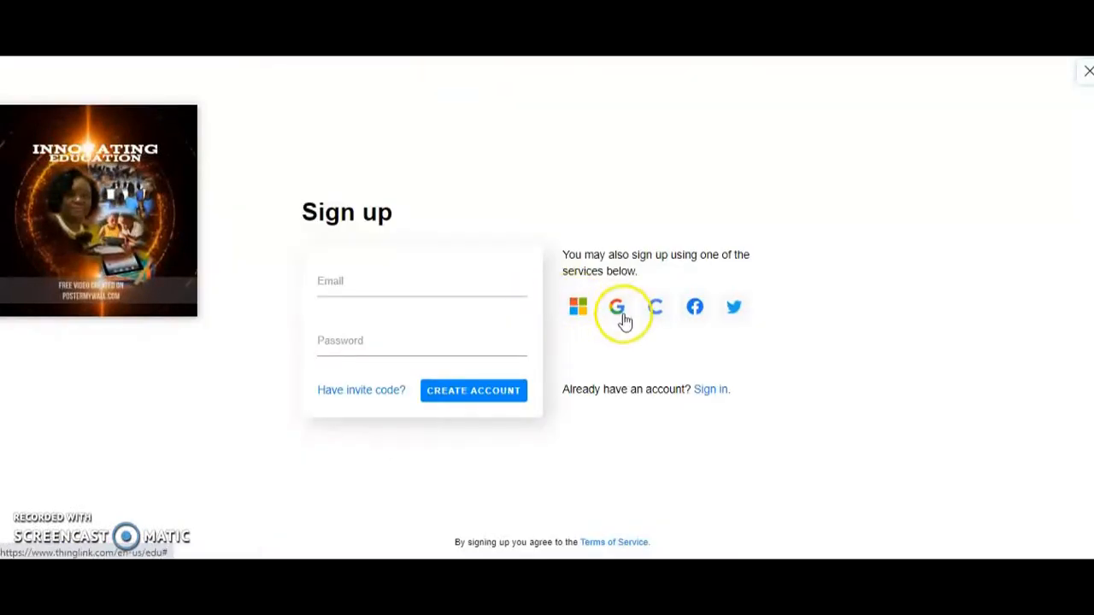
click(617, 307)
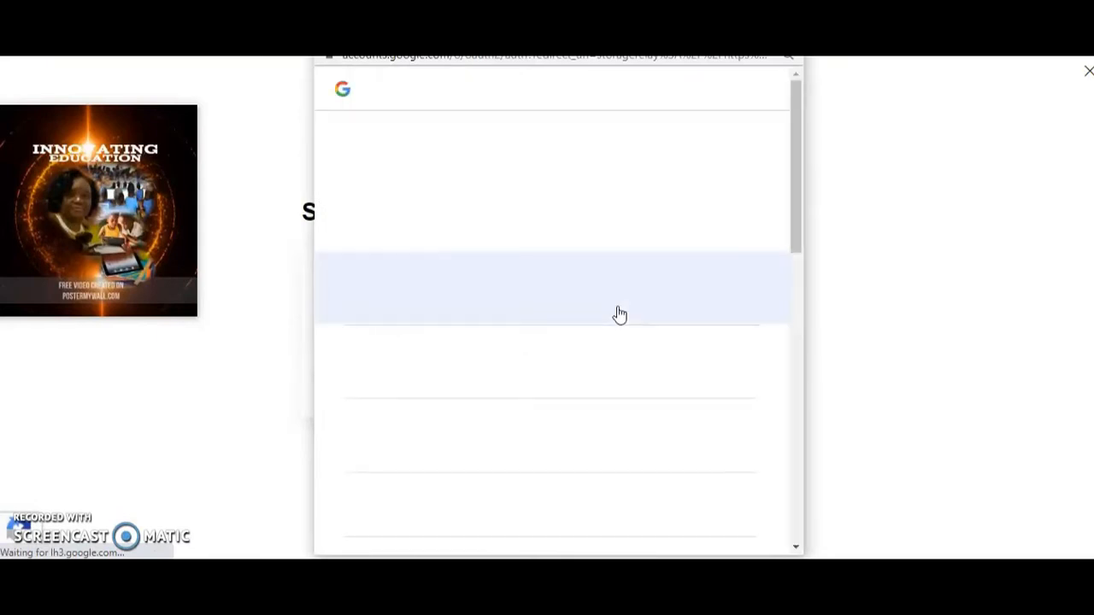
double_click(492, 432)
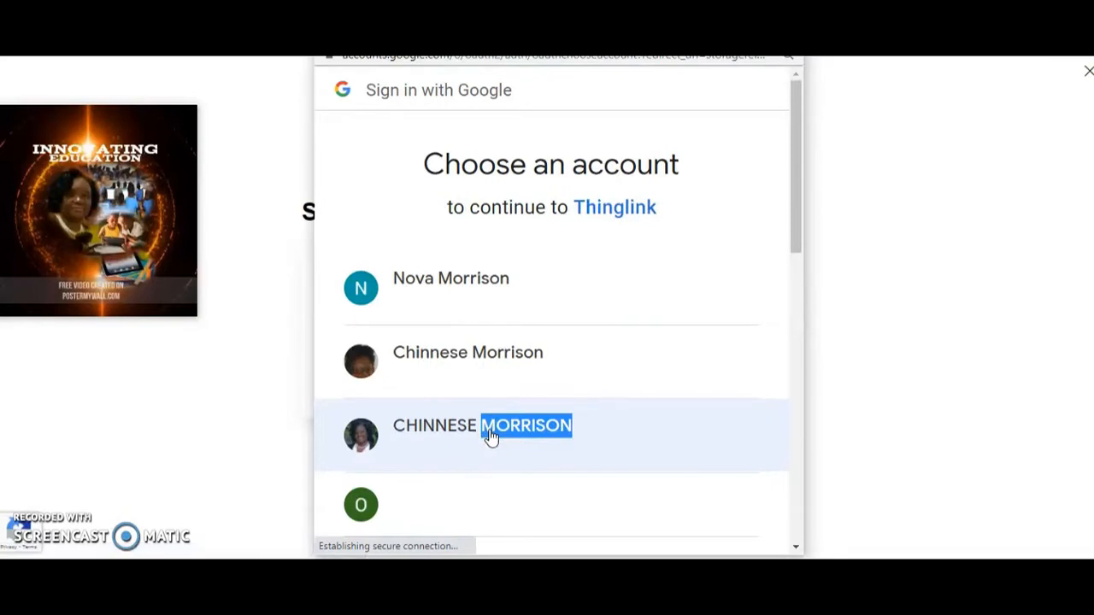
click(493, 436)
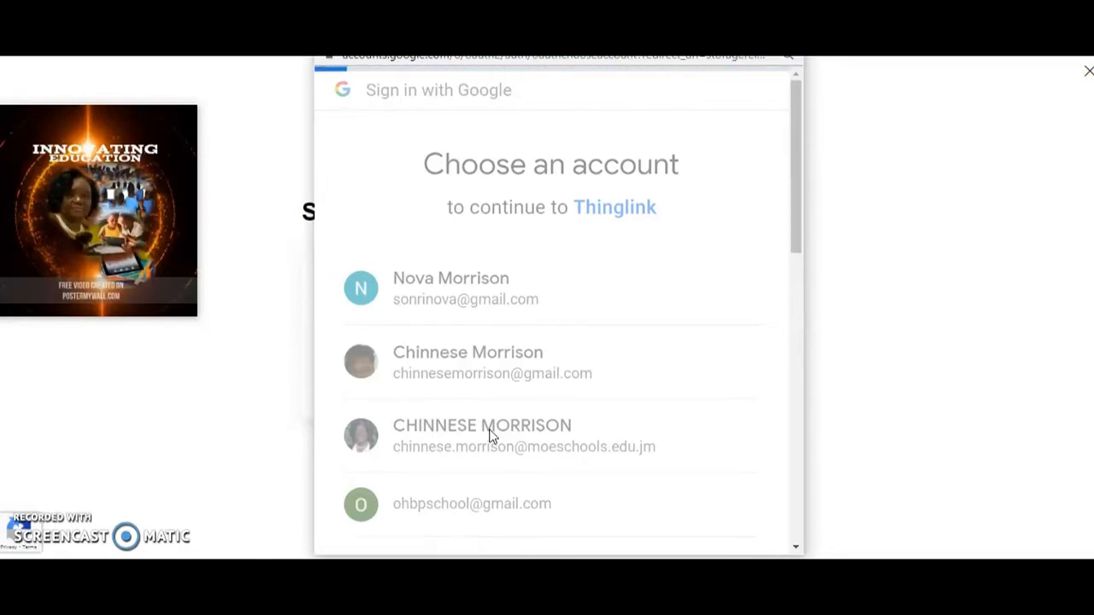
drag(789, 262, 767, 465)
click(710, 405)
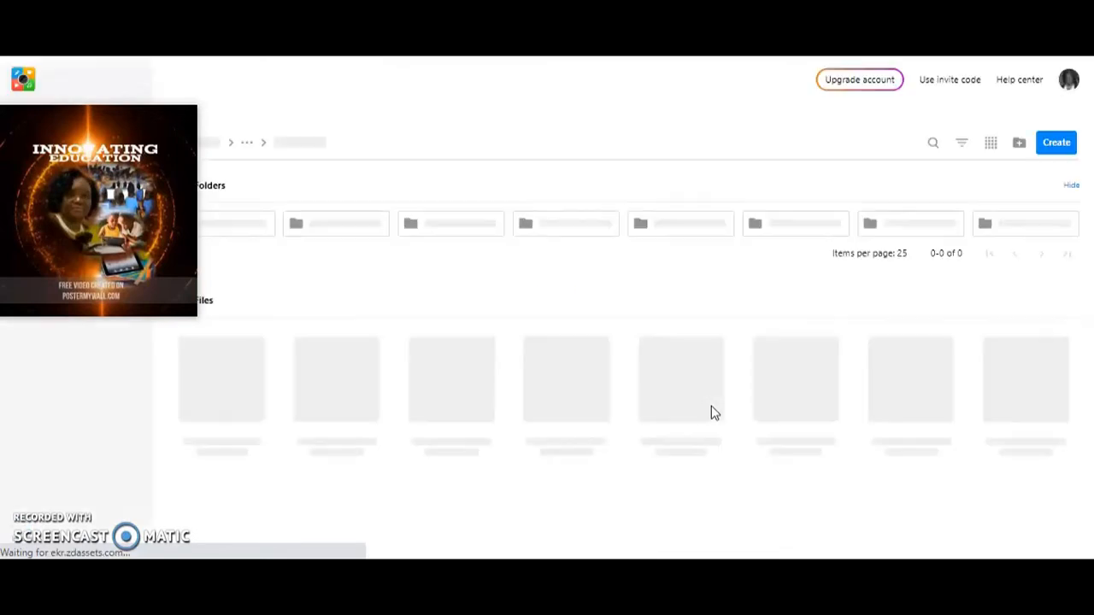
Step: Close the floating video and view the 360° Library collection before returning to My content
mouse_move(193, 127)
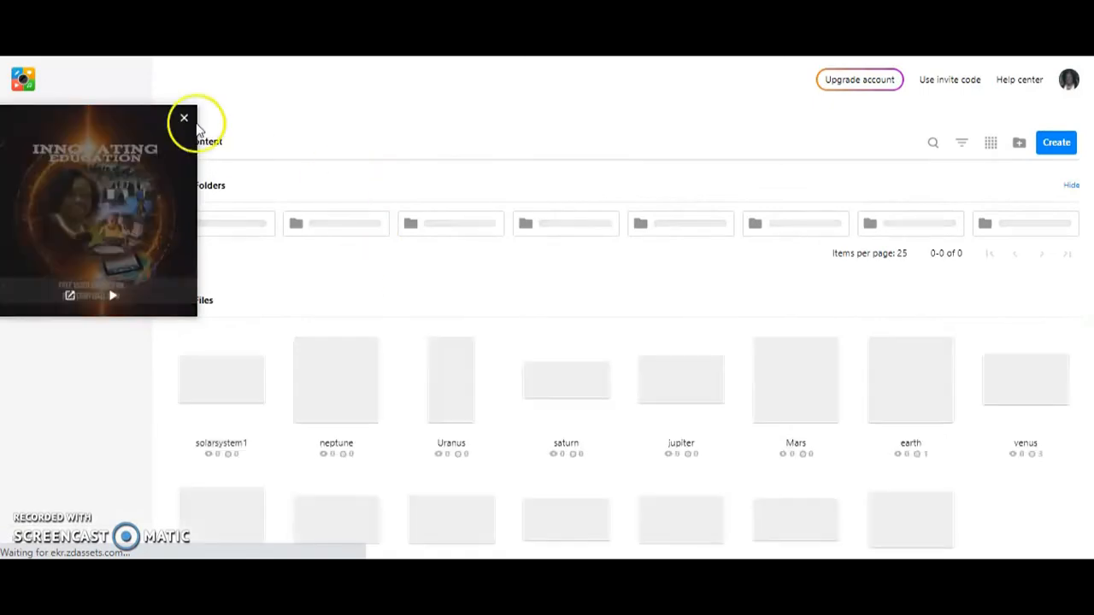
click(183, 121)
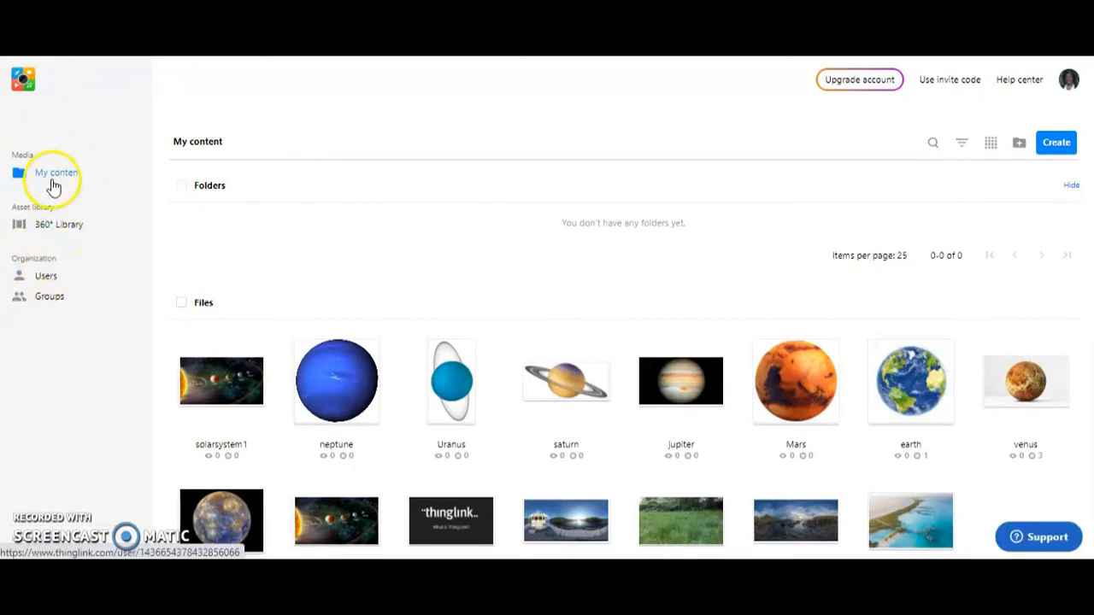
click(51, 228)
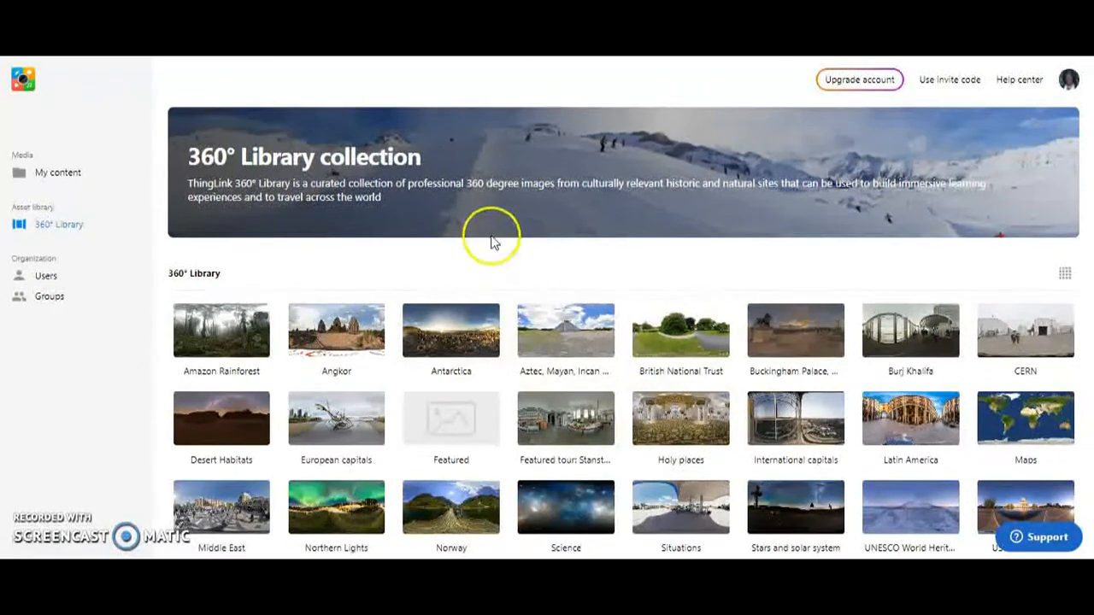
click(53, 173)
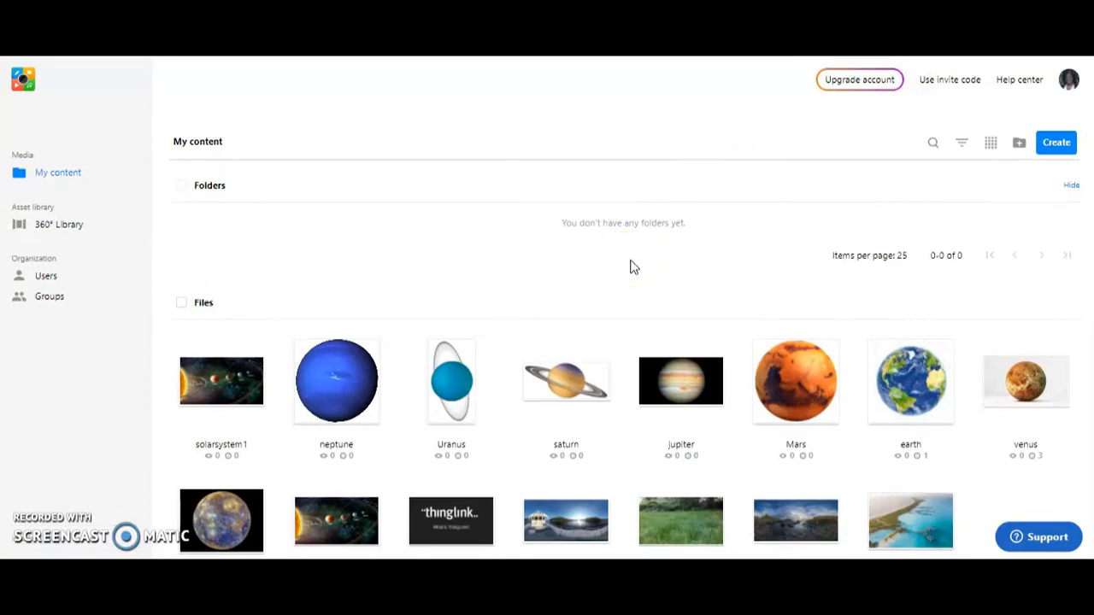
Step: Start creating new interactive content of the Image type
click(1056, 145)
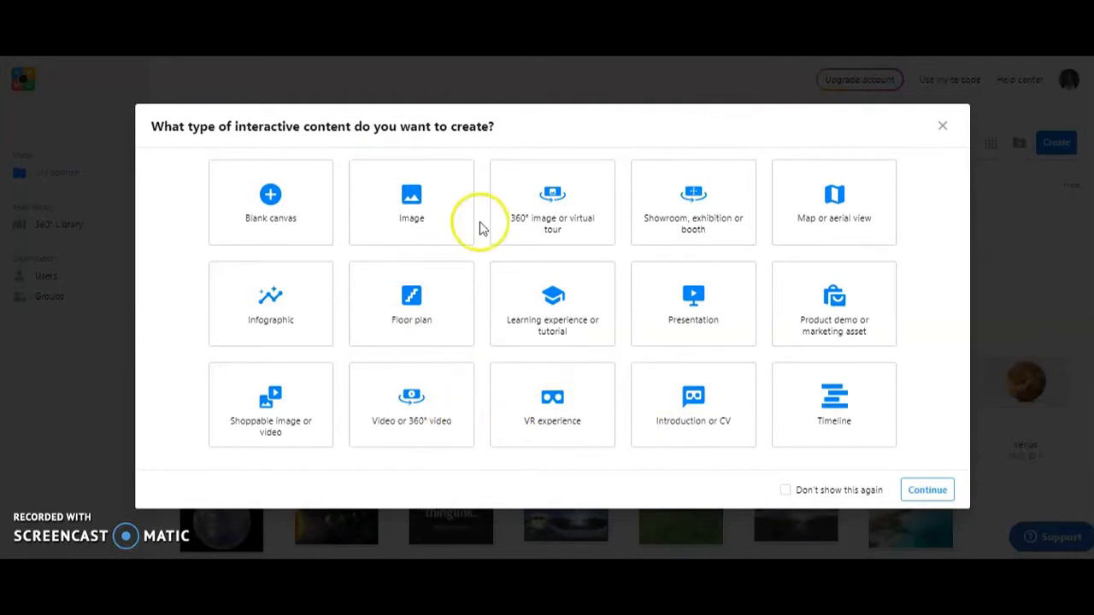
click(412, 214)
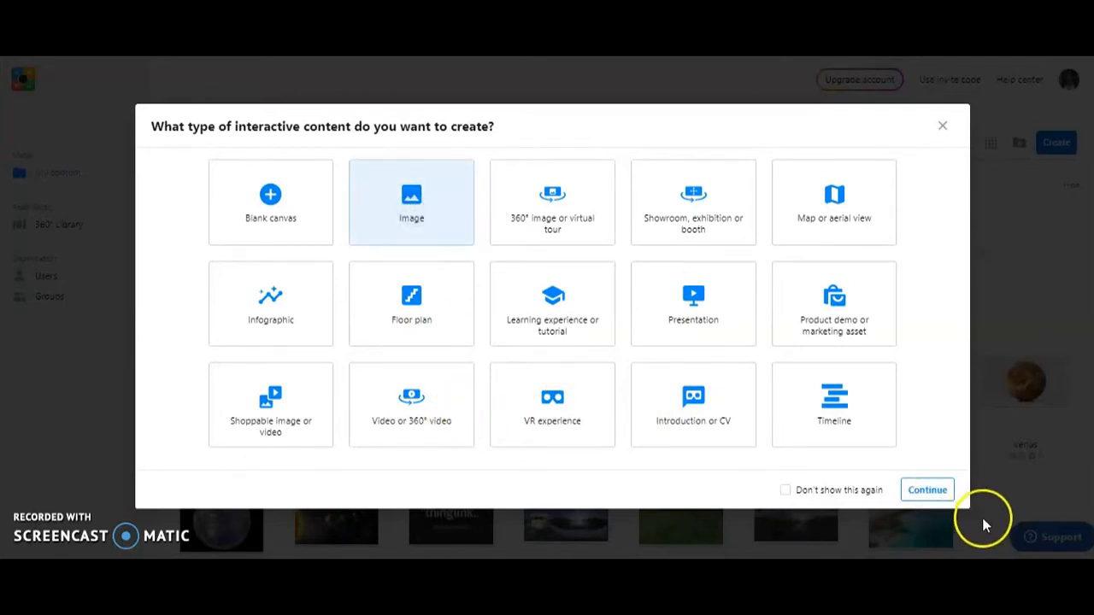
click(925, 490)
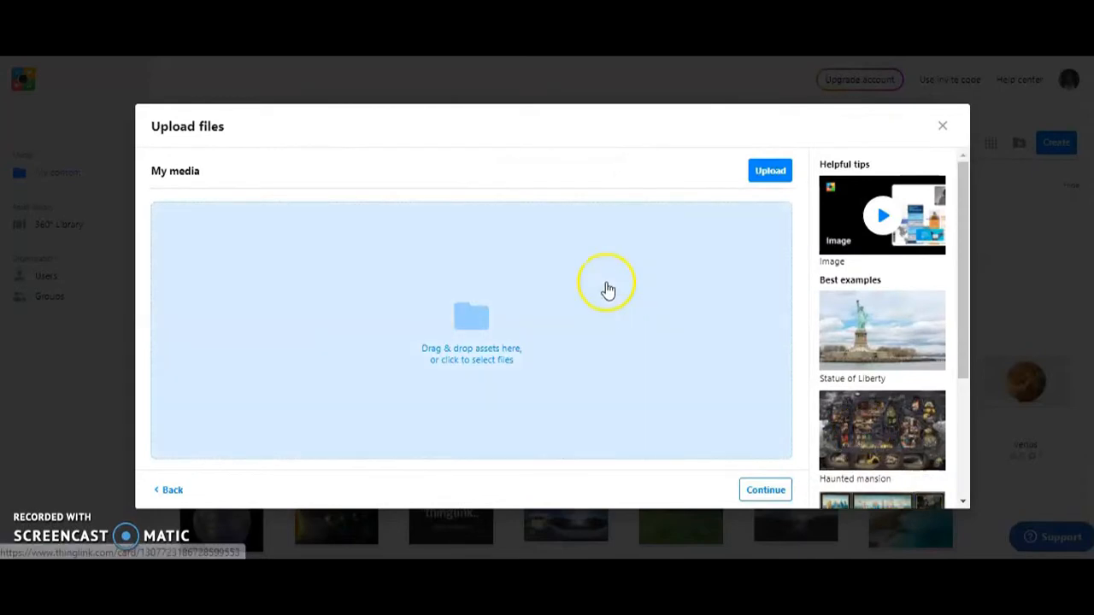
Step: Upload the image file solarsystem1 from the Task #2 folder on the computer and finish the upload
click(772, 171)
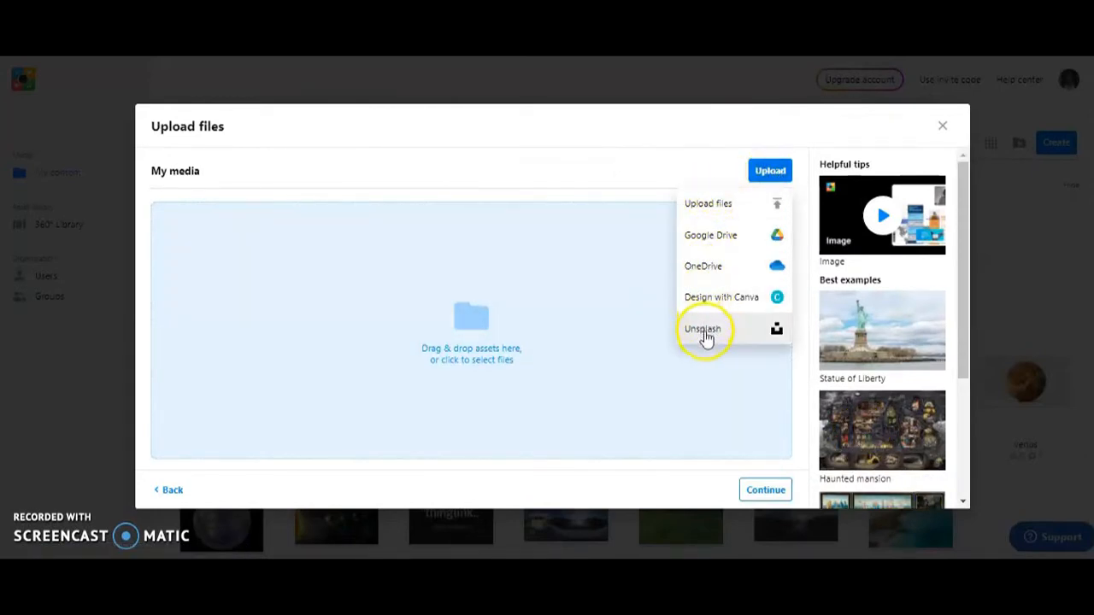
click(763, 176)
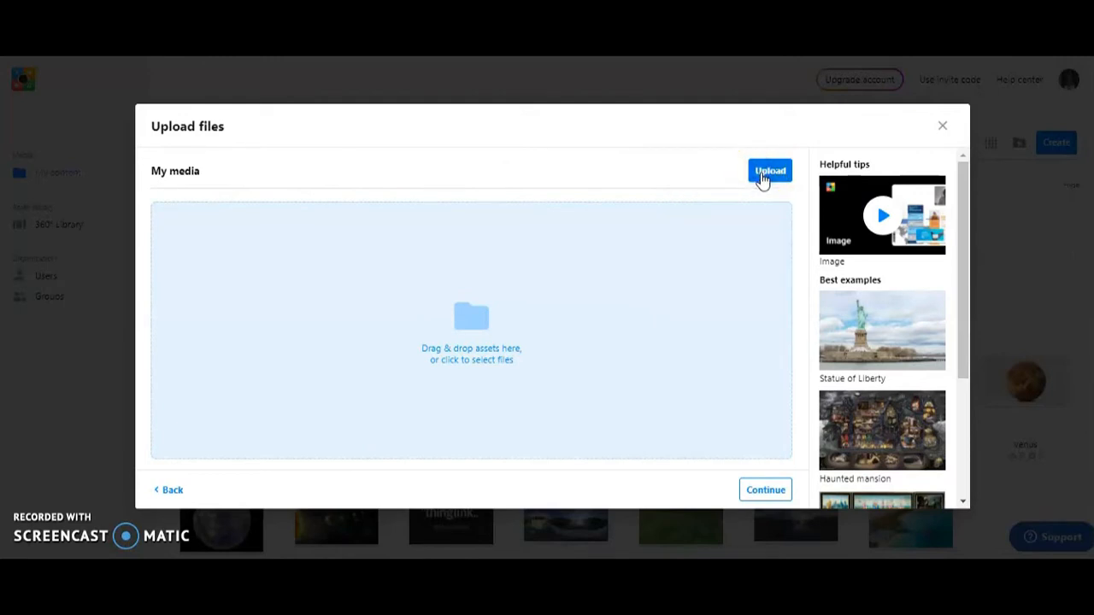
click(764, 175)
click(731, 214)
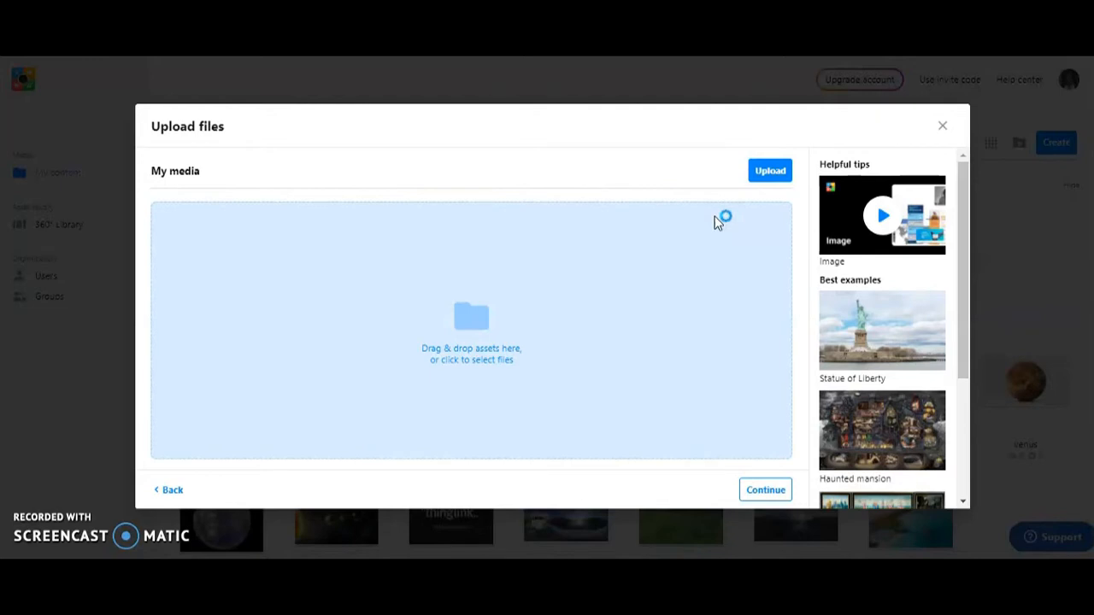
click(718, 224)
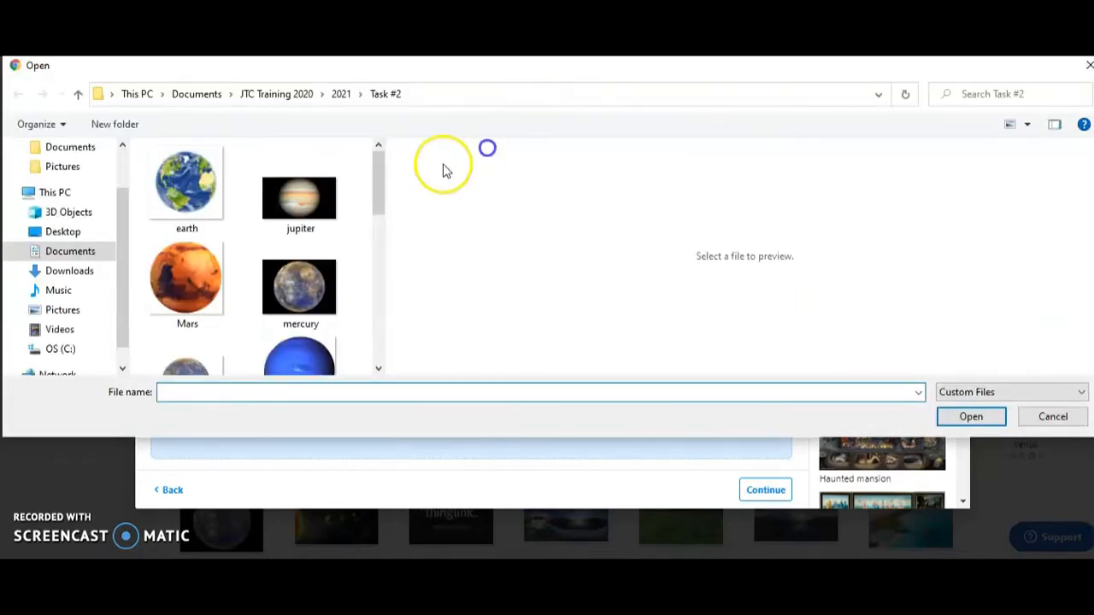
drag(384, 178, 386, 262)
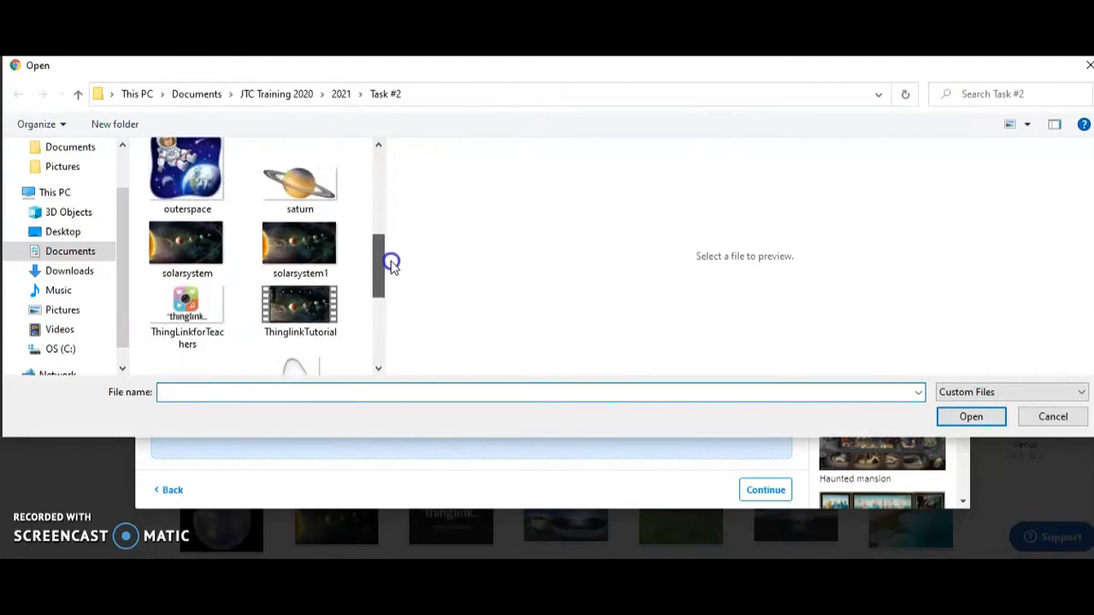
click(340, 266)
drag(379, 276, 381, 250)
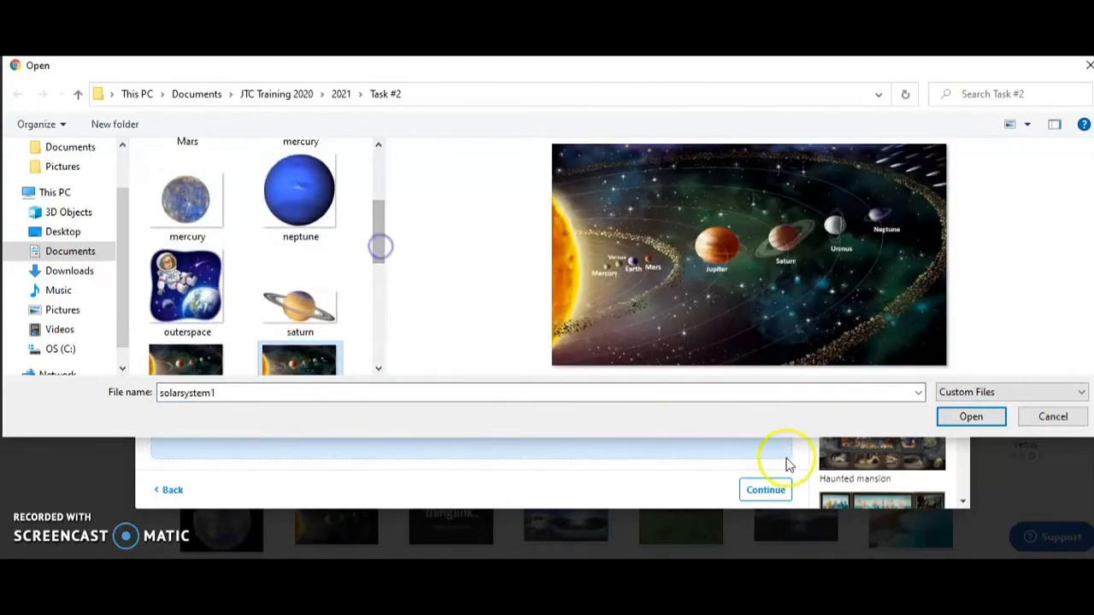
click(971, 418)
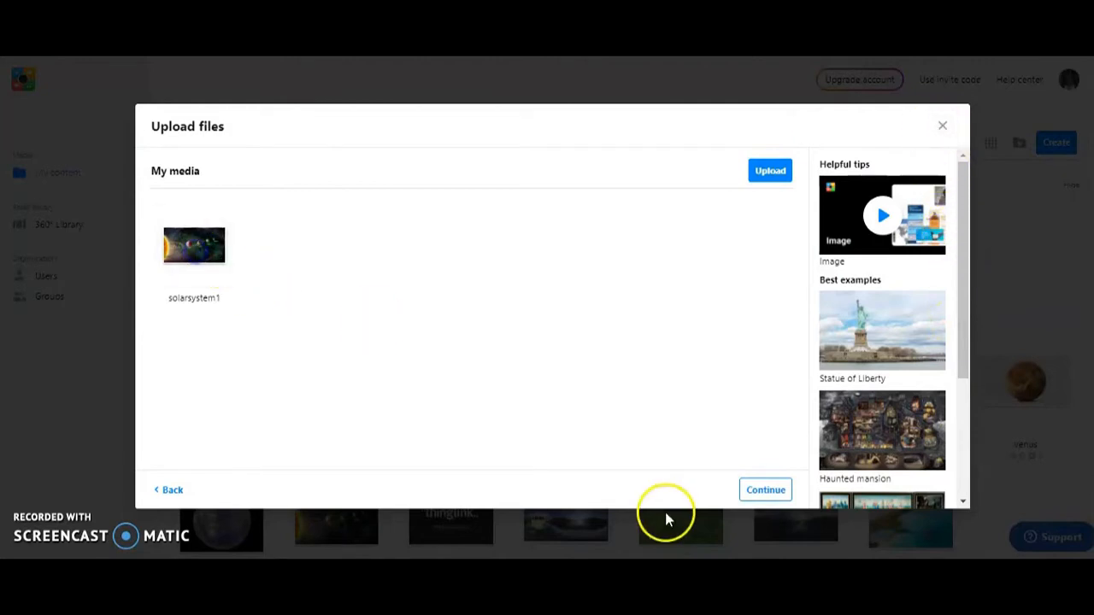
click(769, 489)
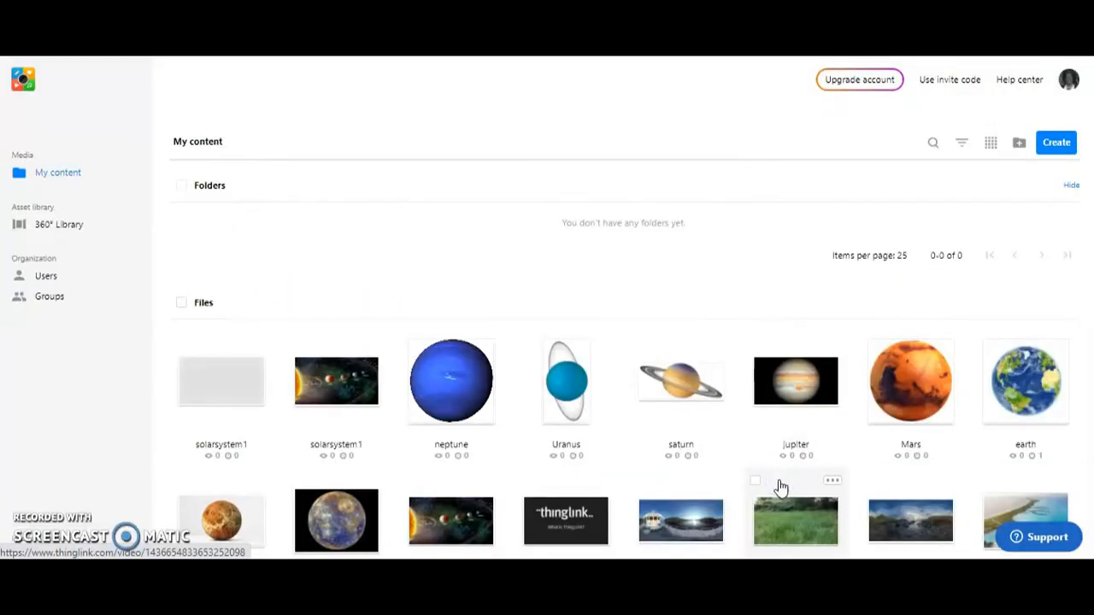
Step: Open the newly uploaded solarsystem1 image for editing and review its settings without changing them
click(225, 381)
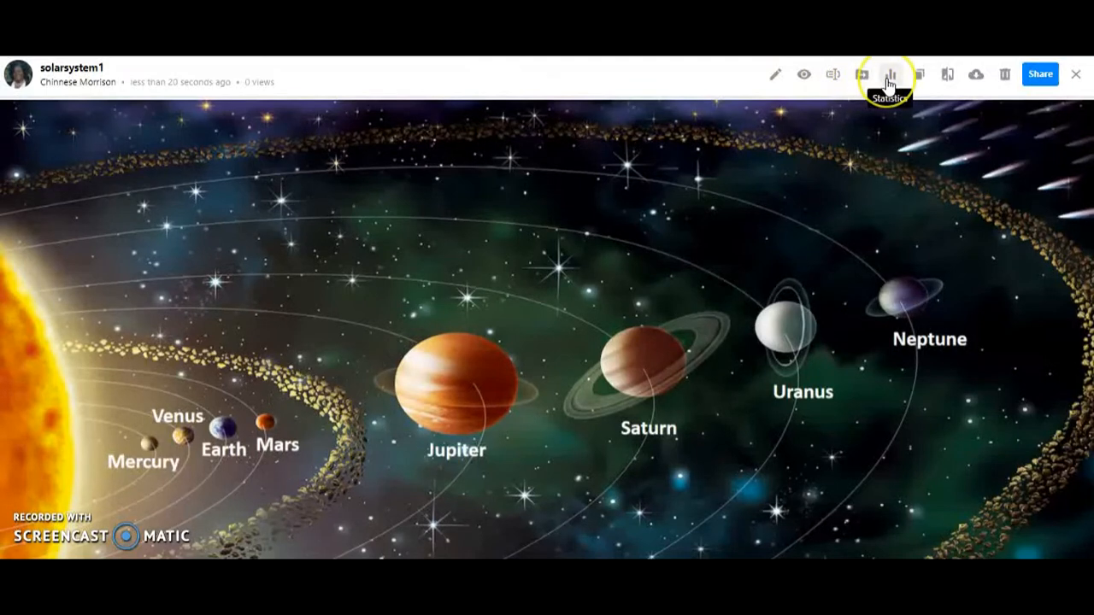
click(923, 78)
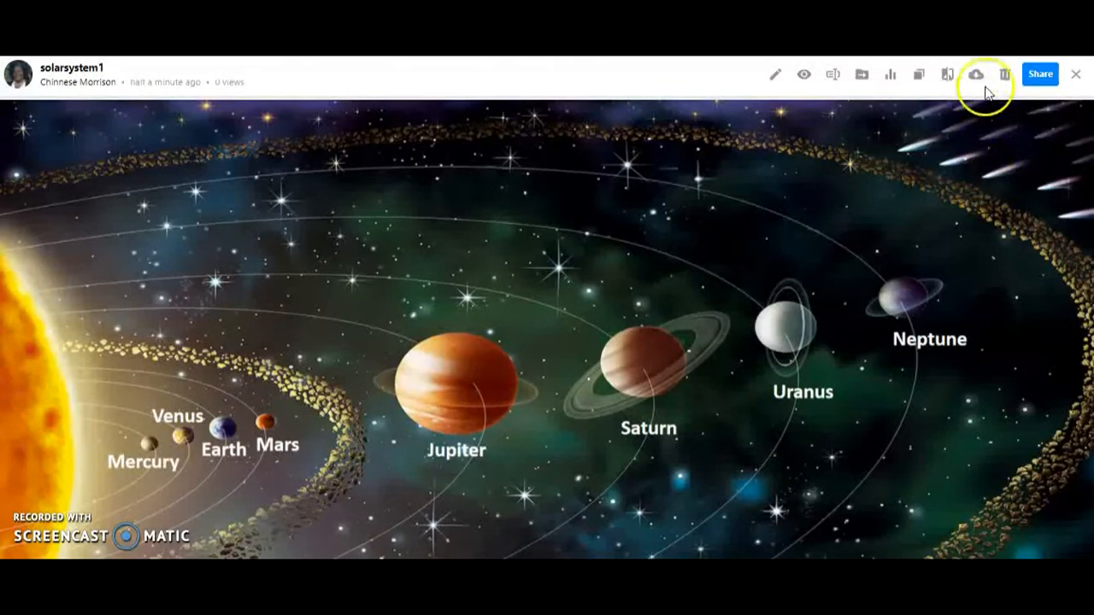
click(772, 76)
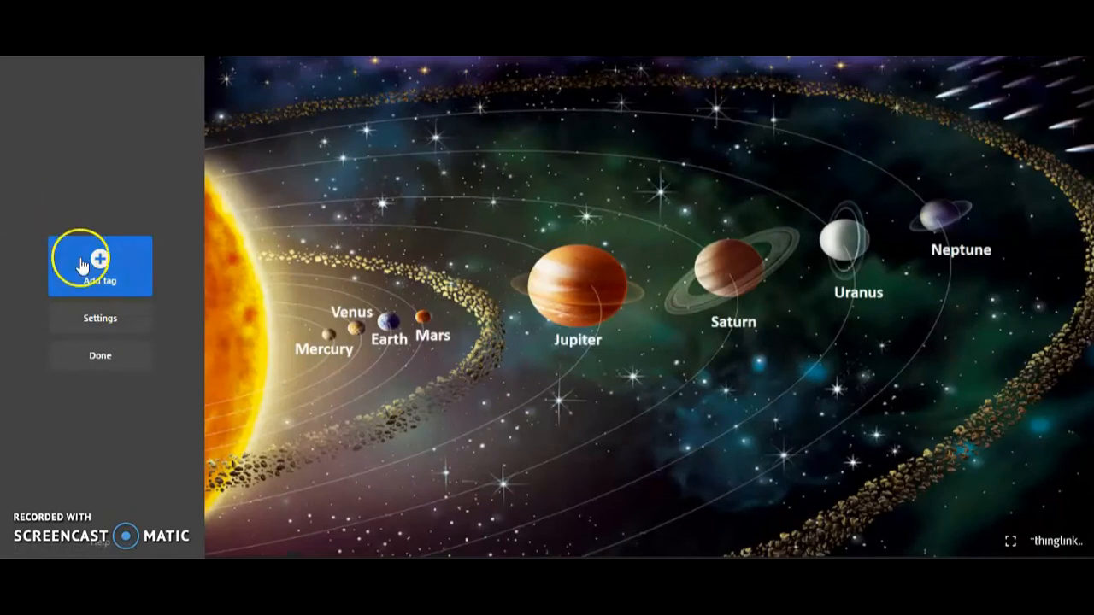
click(96, 321)
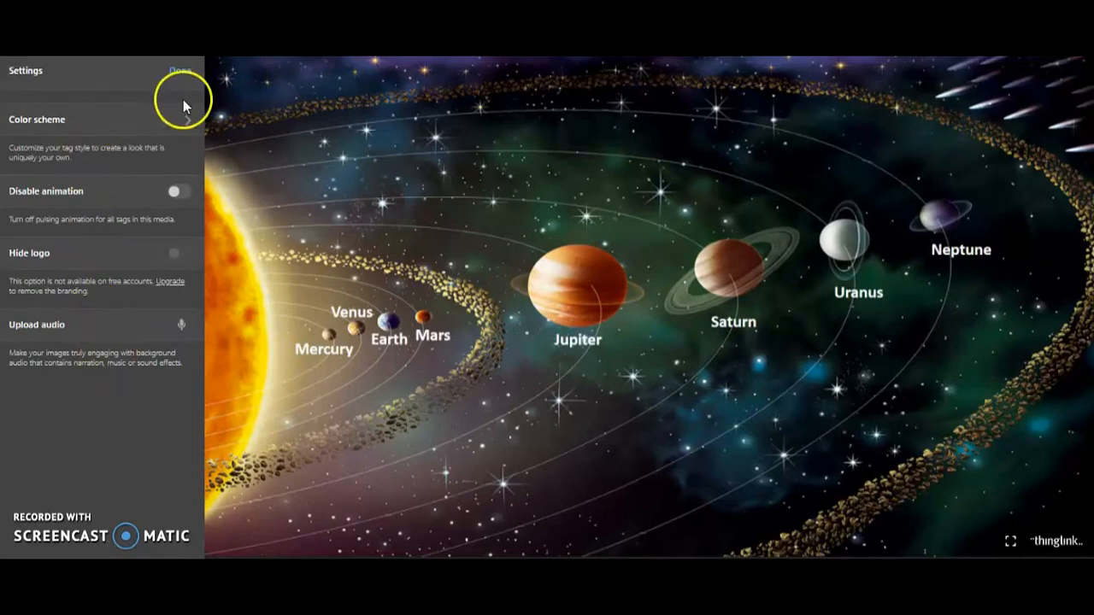
click(179, 72)
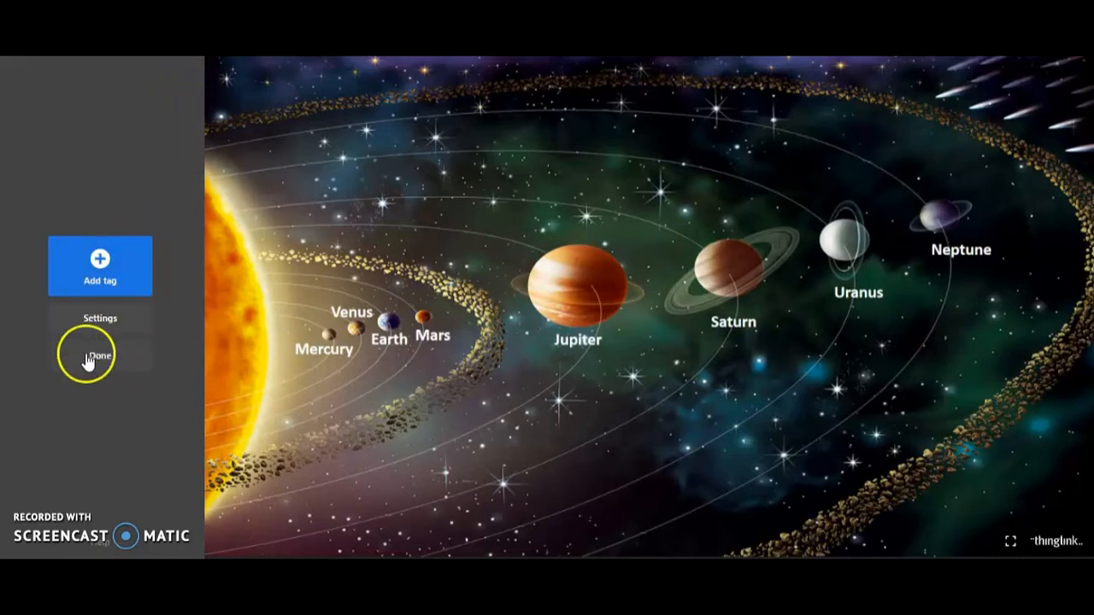
Step: Add a text and media tag to the solar system image and title it "Welcome"
click(99, 258)
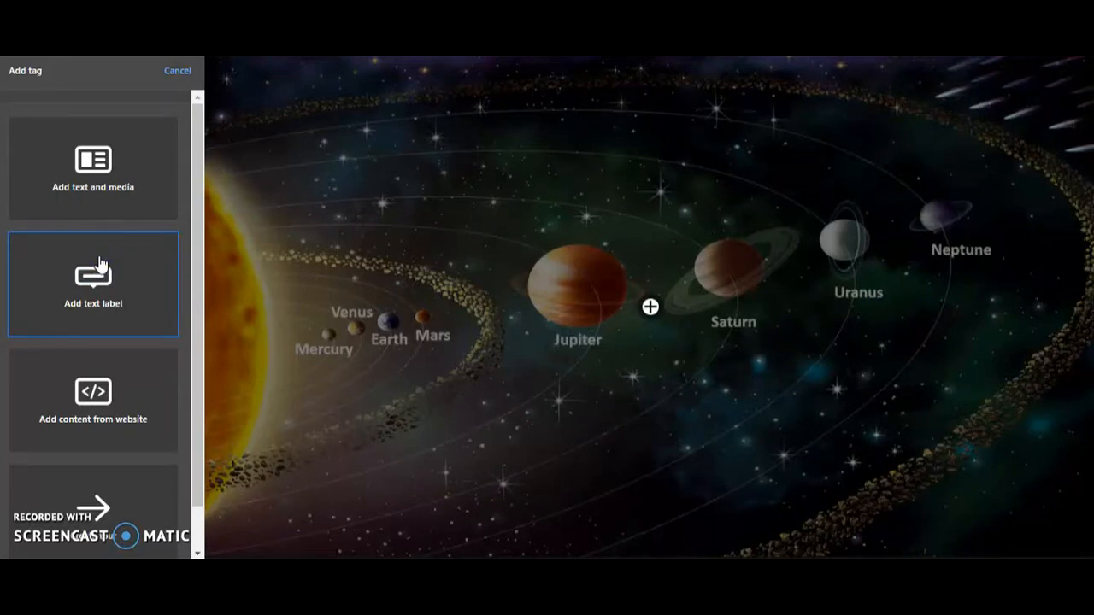
click(93, 166)
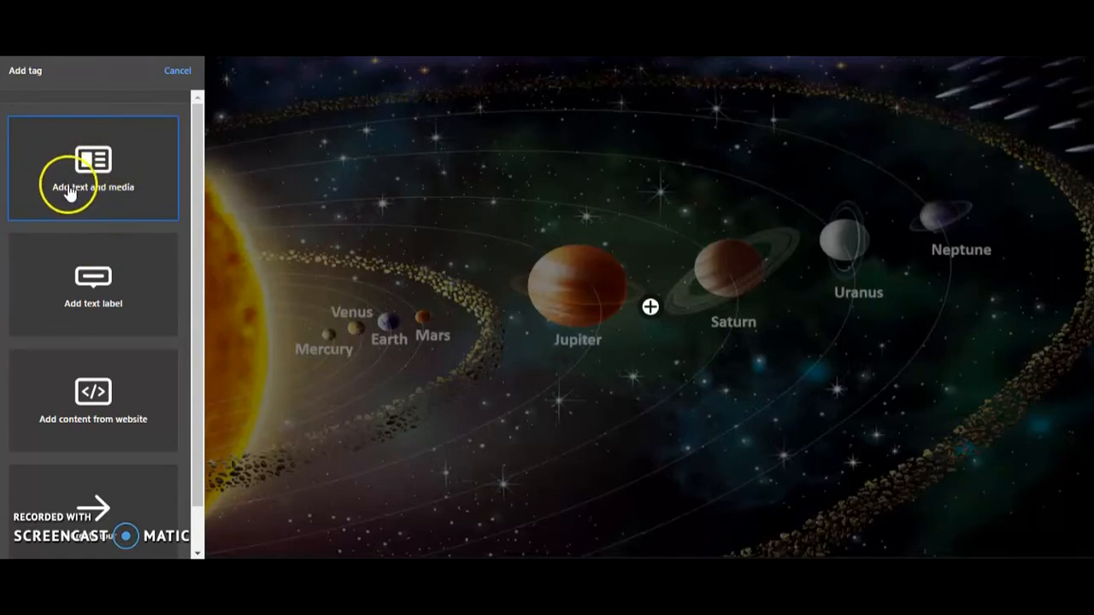
click(97, 171)
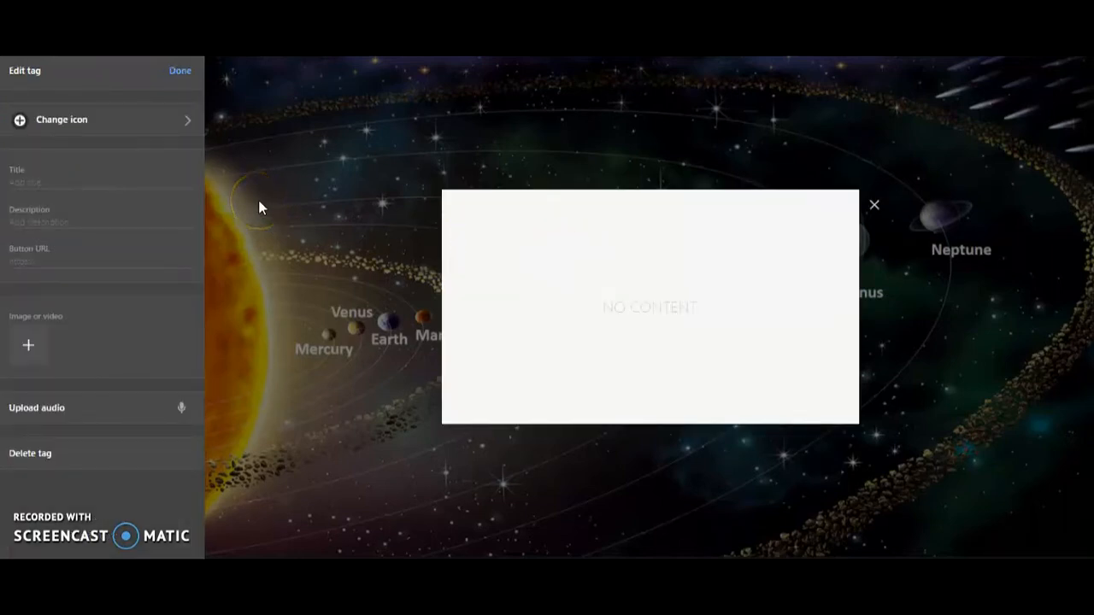
click(26, 186)
text(Welcome)
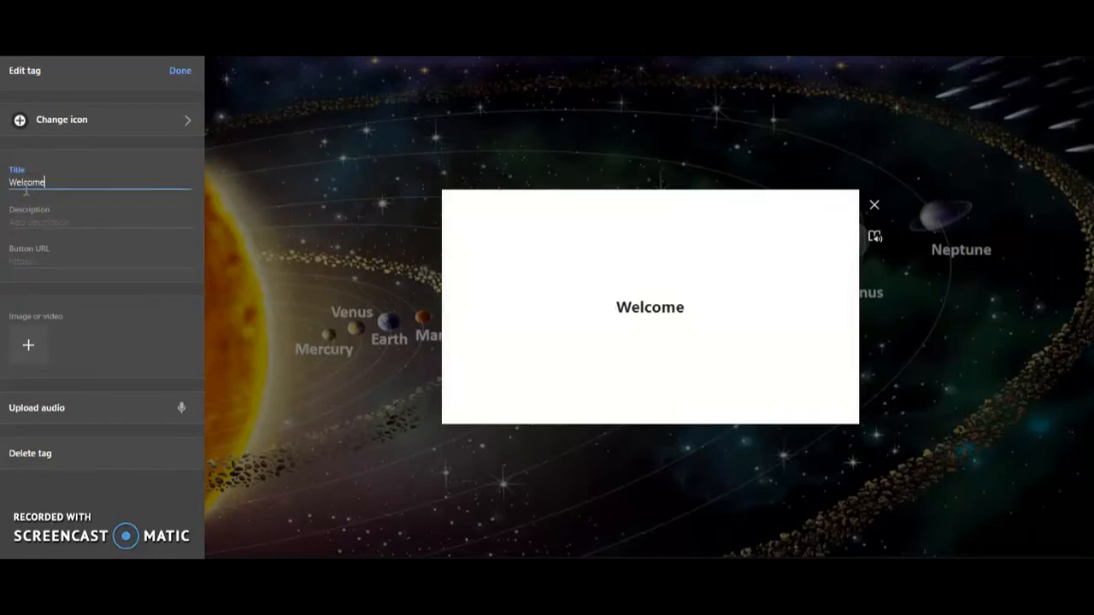
Step: Begin the Welcome tag's description with "Welcome to our Social Studies lesson the Solar System"
click(41, 219)
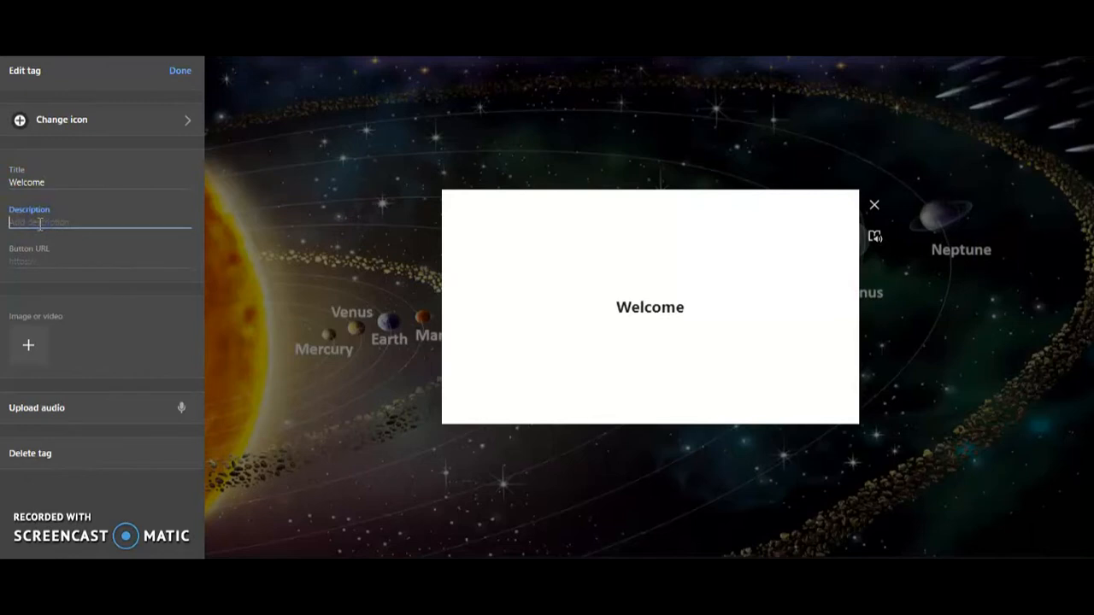
text(Welcom)
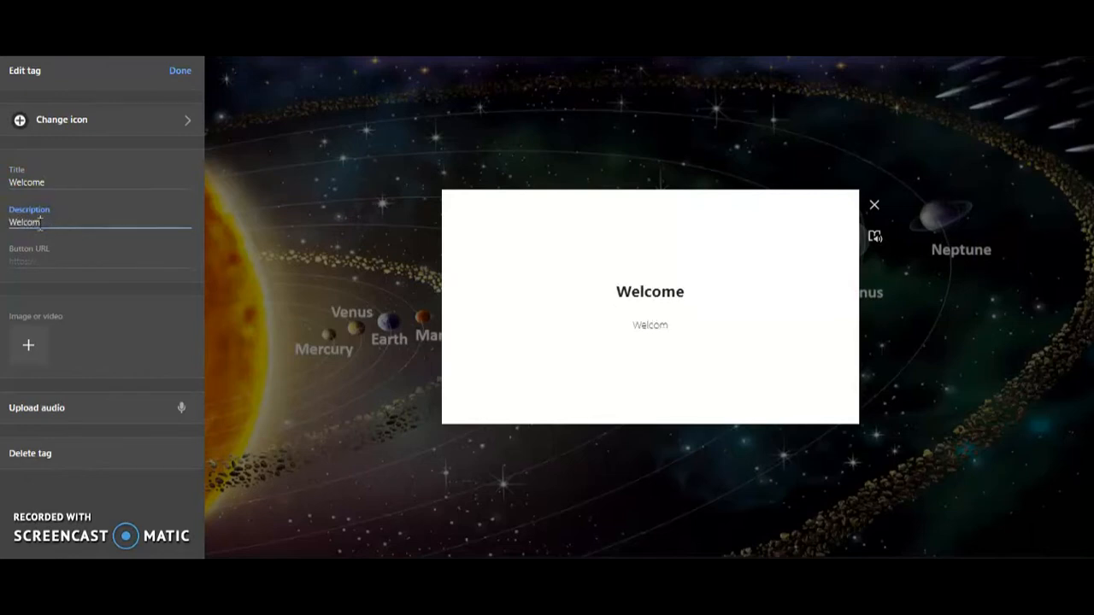
text(e to our social)
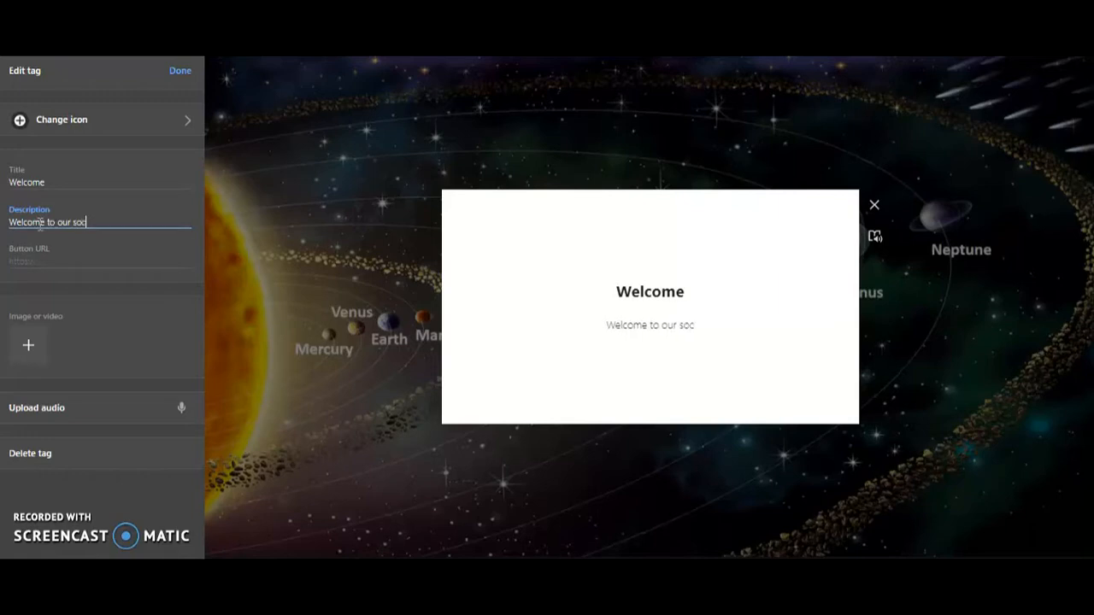
key(BackSpace)
key(BackSpace)
key(BackSpace)
key(BackSpace)
key(BackSpace)
key(BackSpace)
key(BackSpace)
text(Social Studies lesson )
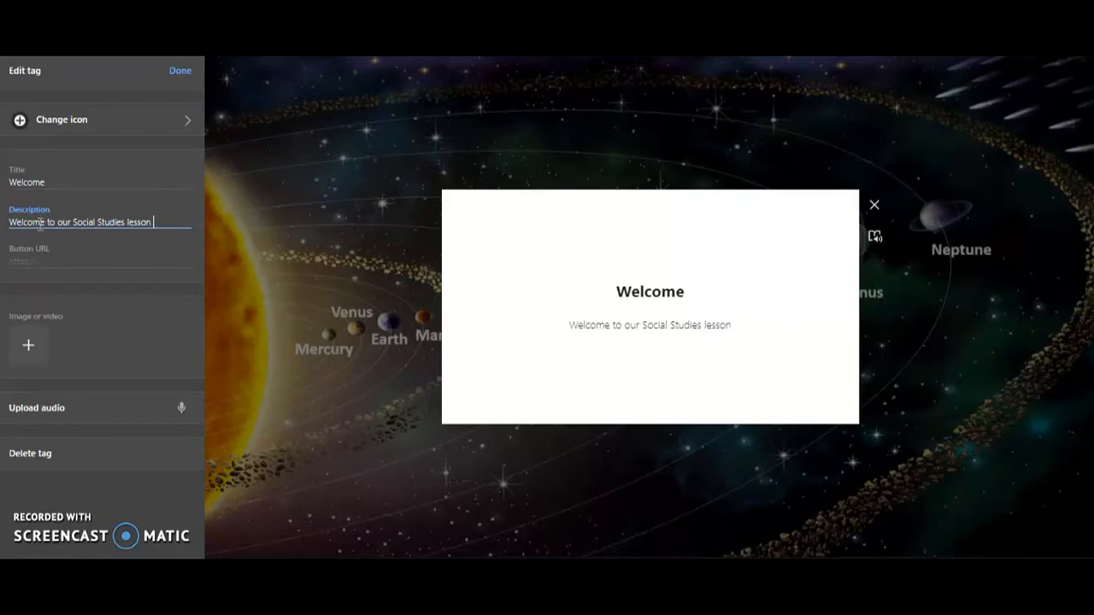
text(the Solar )
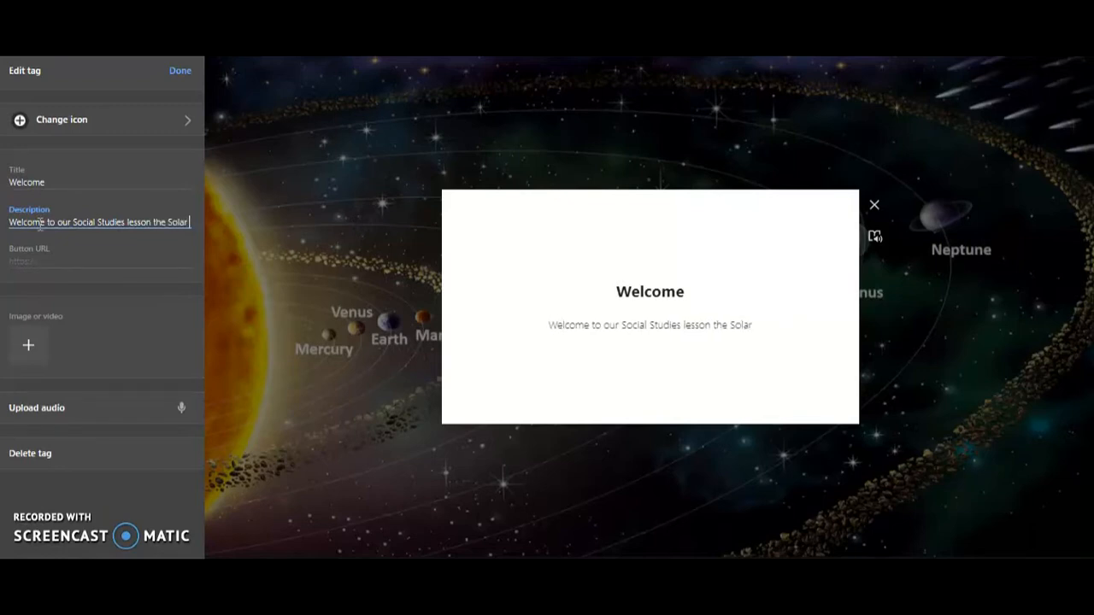
text(Syste)
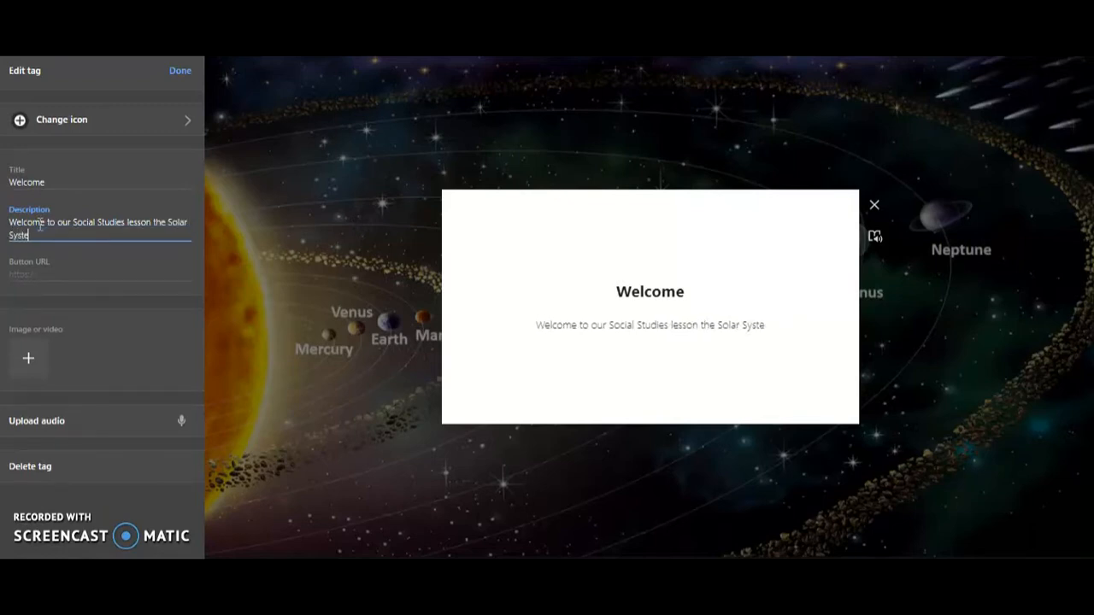
text(m. T)
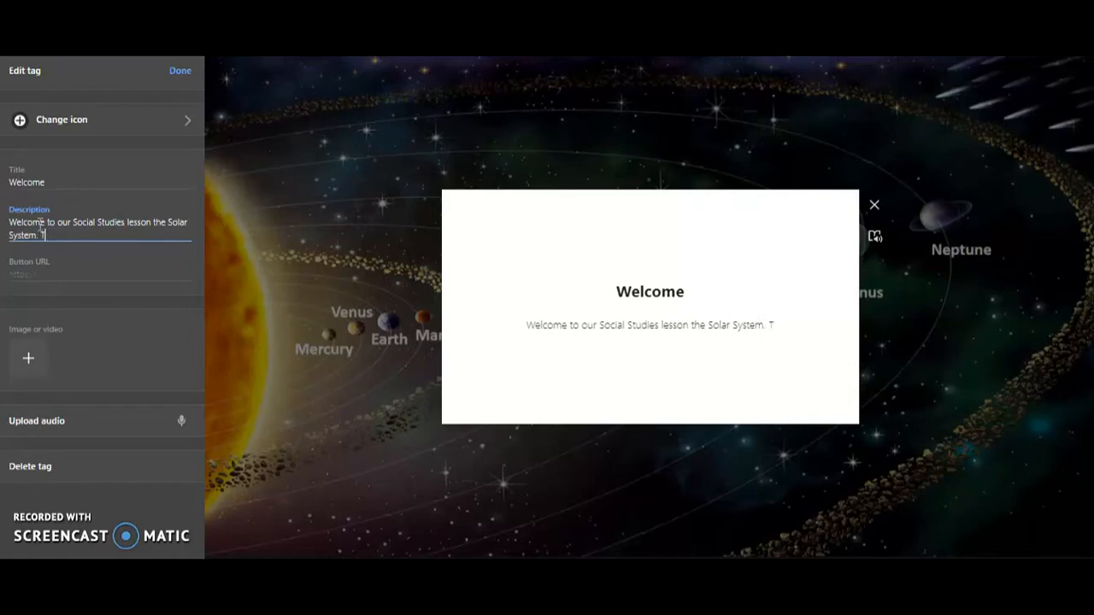
text(oday,)
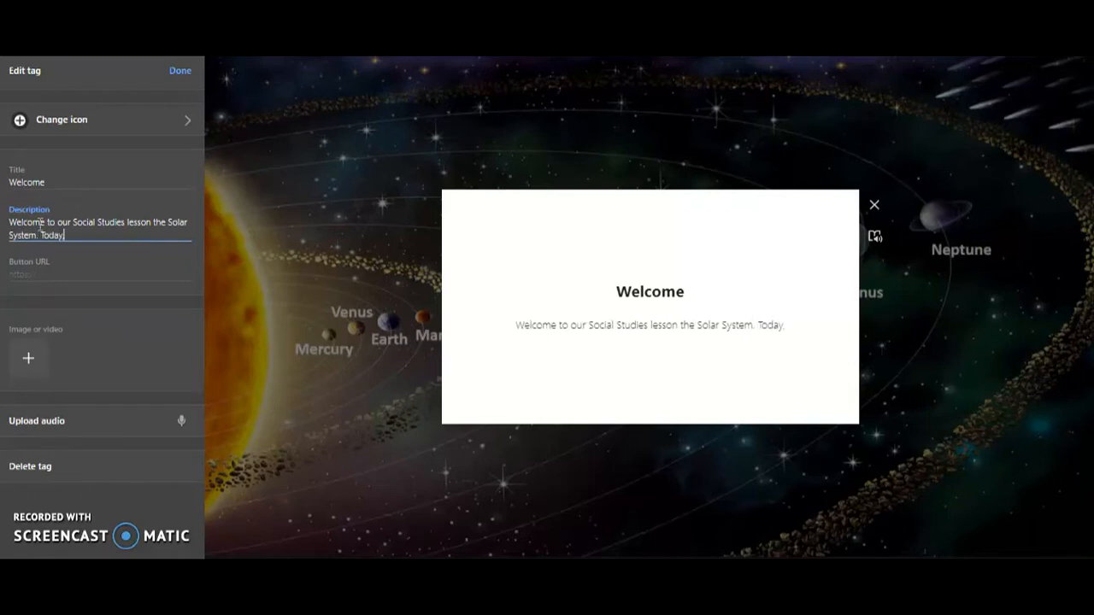
text( you)
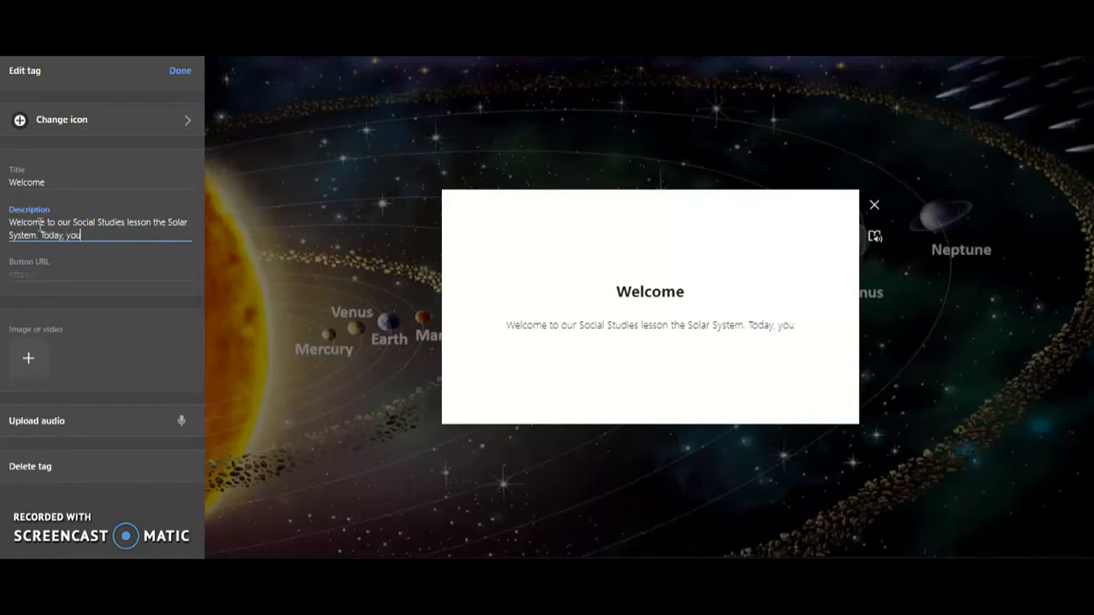
text( will start y)
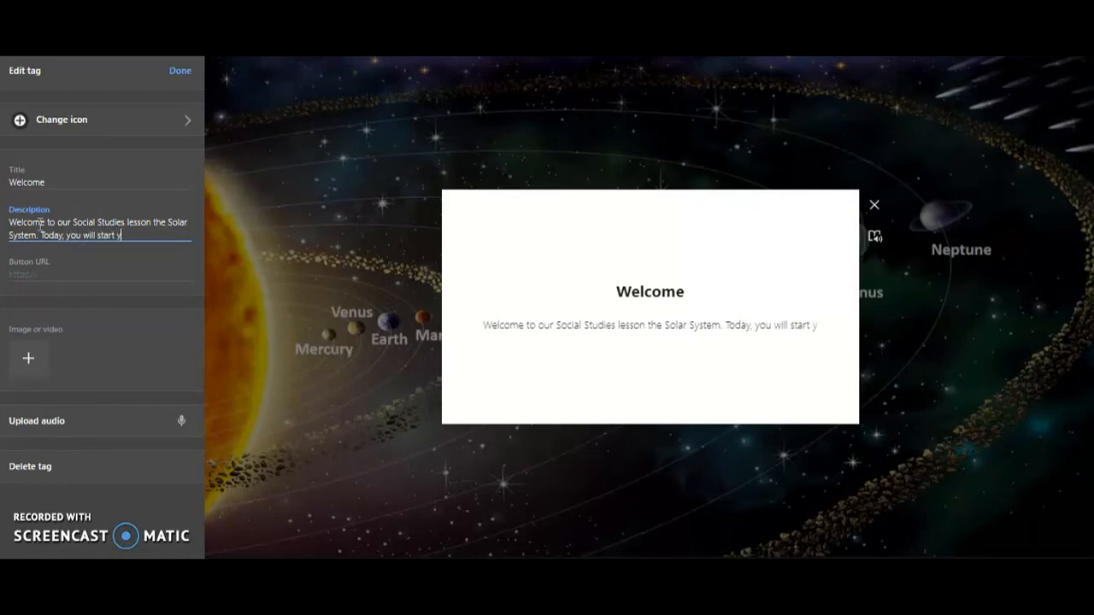
text(our explora)
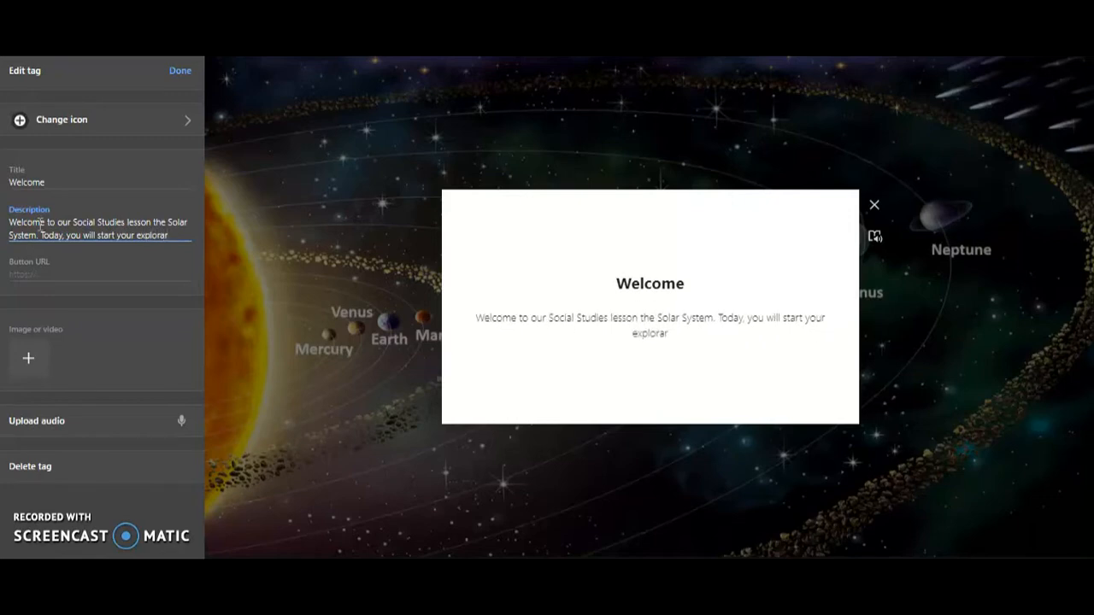
text(tion on)
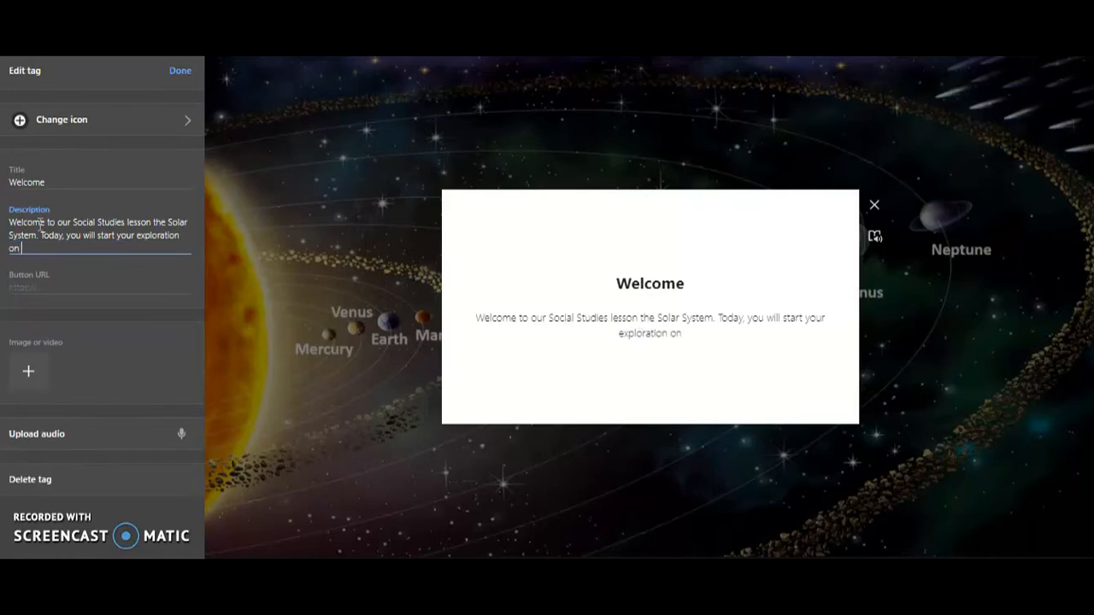
Step: Continue the description with ". Today, you will start your exploration of our Solar System and Galaxy: Milky Way"
key(BackSpace)
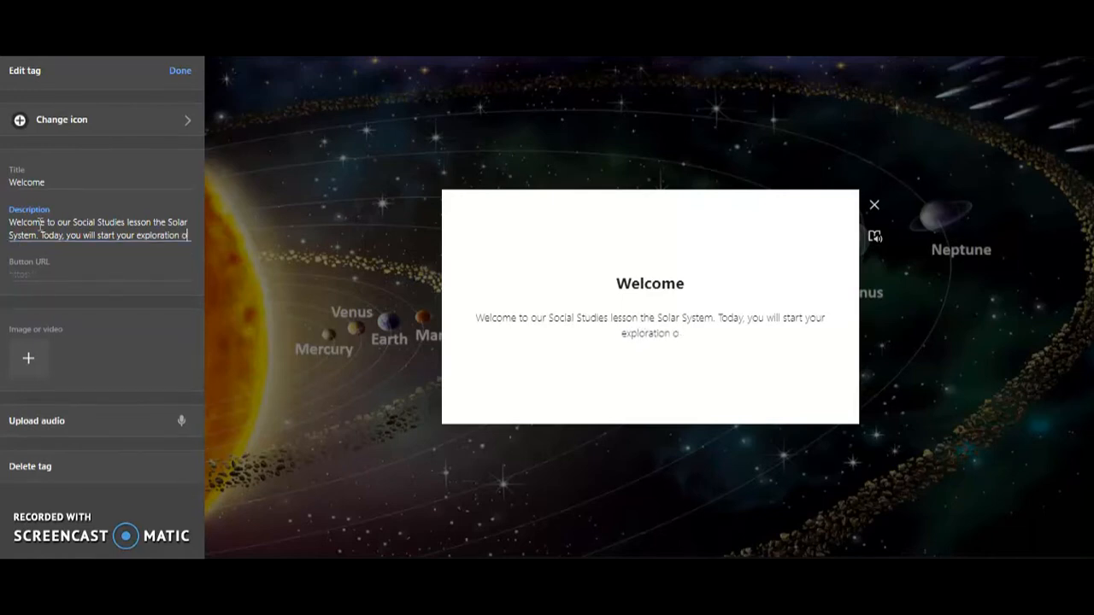
text(f the)
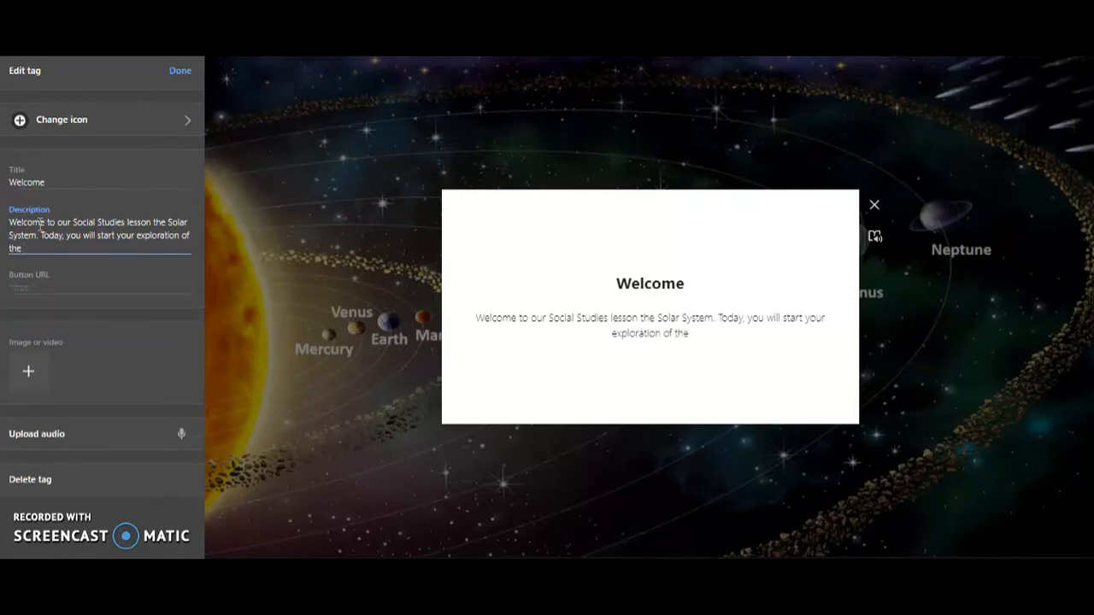
key(BackSpace)
key(BackSpace)
key(BackSpace)
text(our Sola)
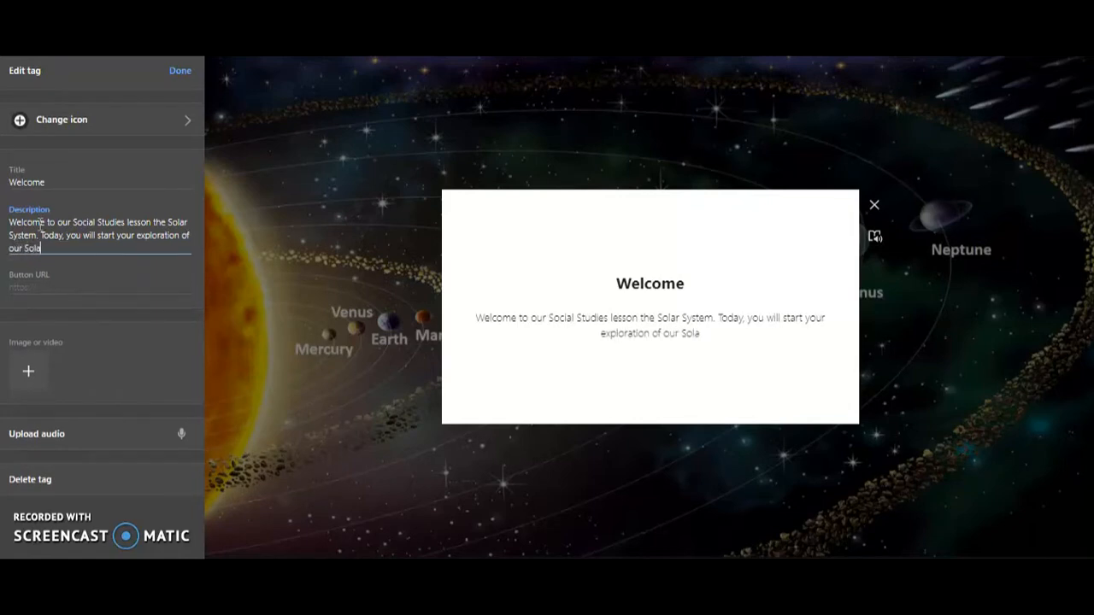
text(r System and)
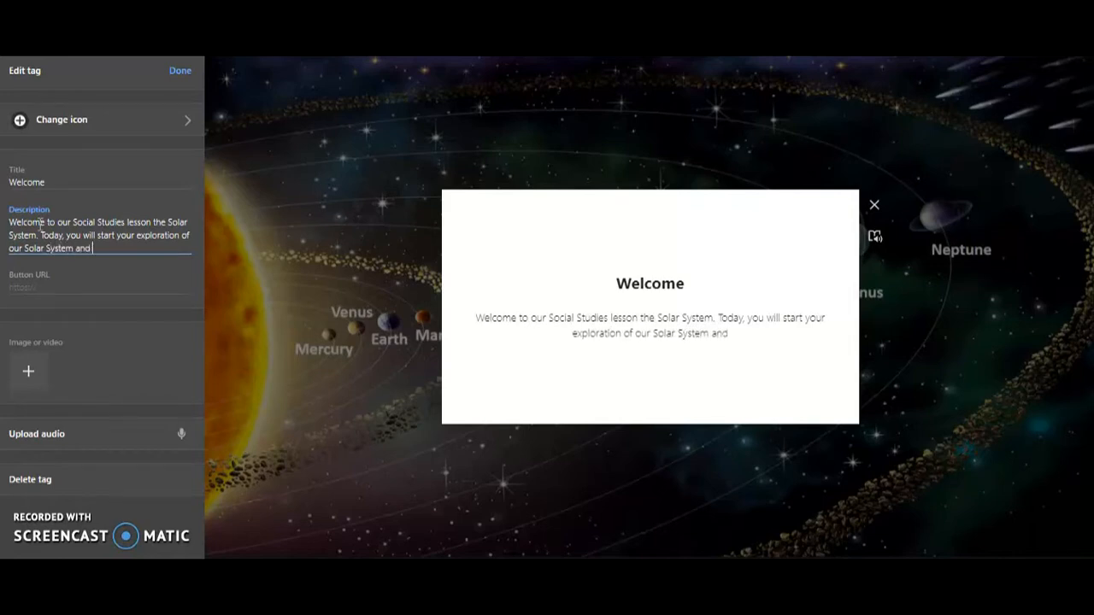
text( Galax)
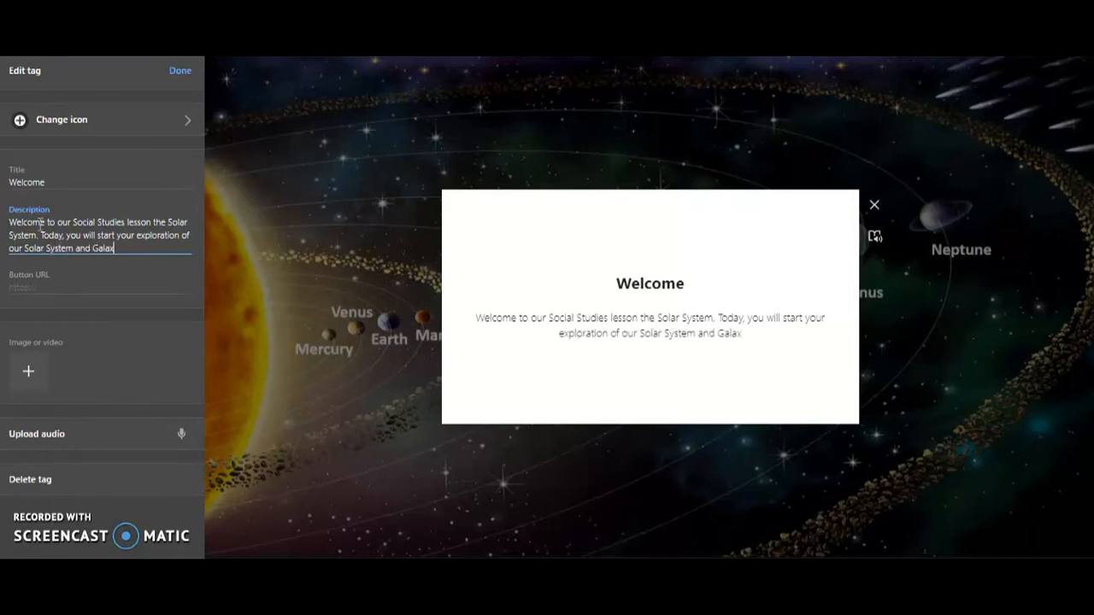
text(y.)
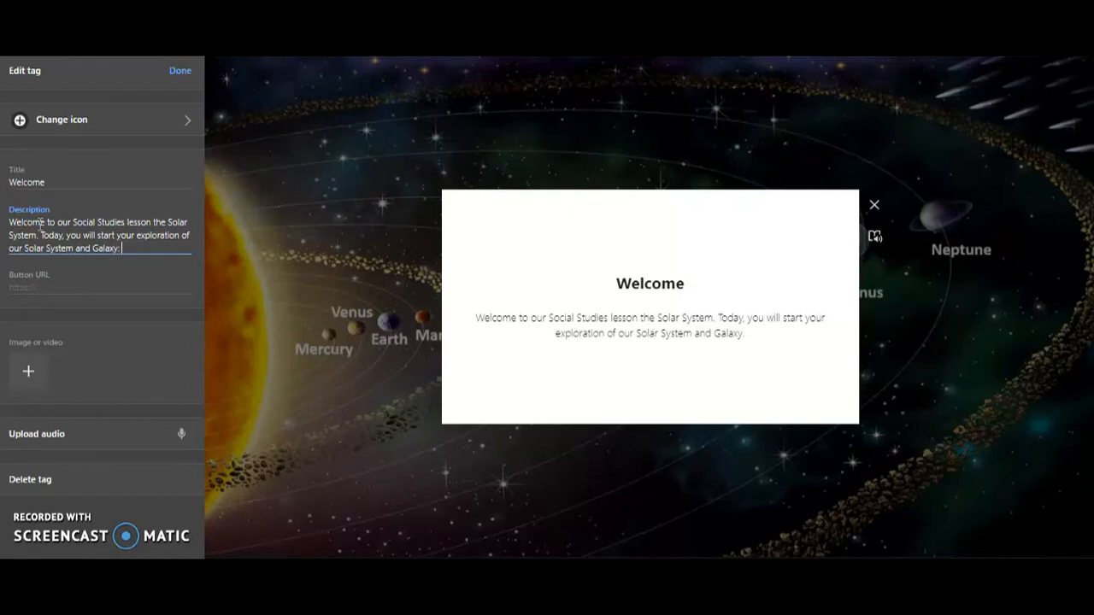
text( Milky)
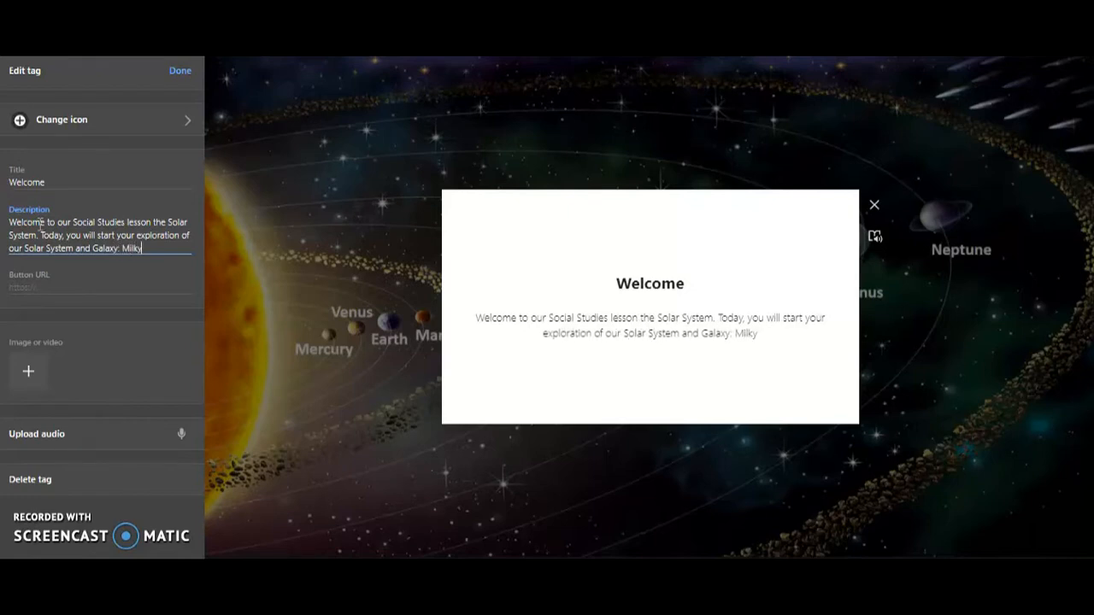
text( Way)
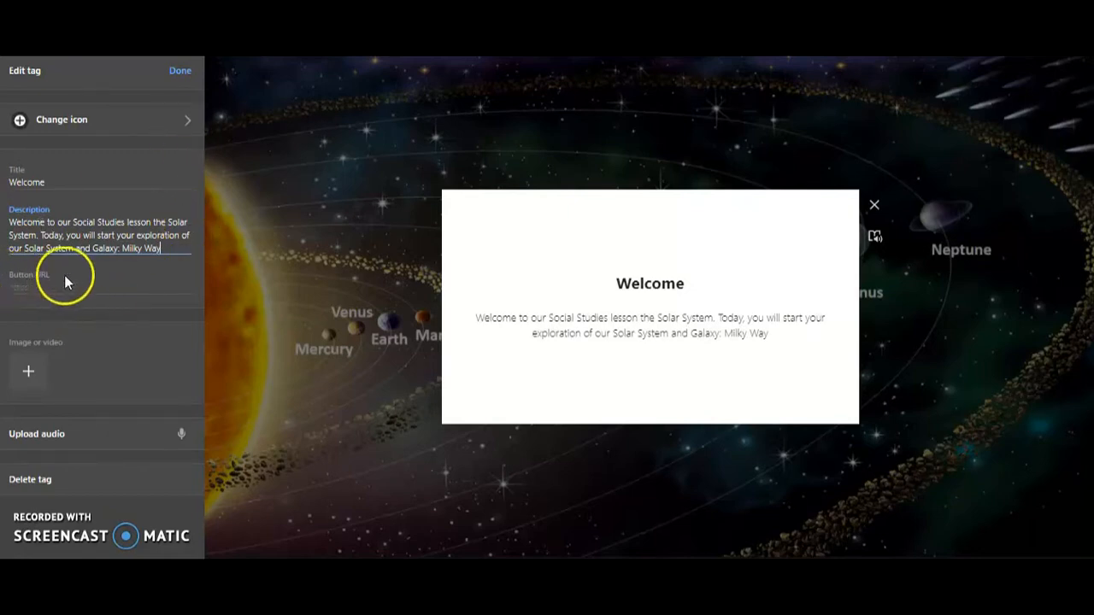
Step: Add the outerspace image from the Task #2 folder to the Welcome tag
click(29, 374)
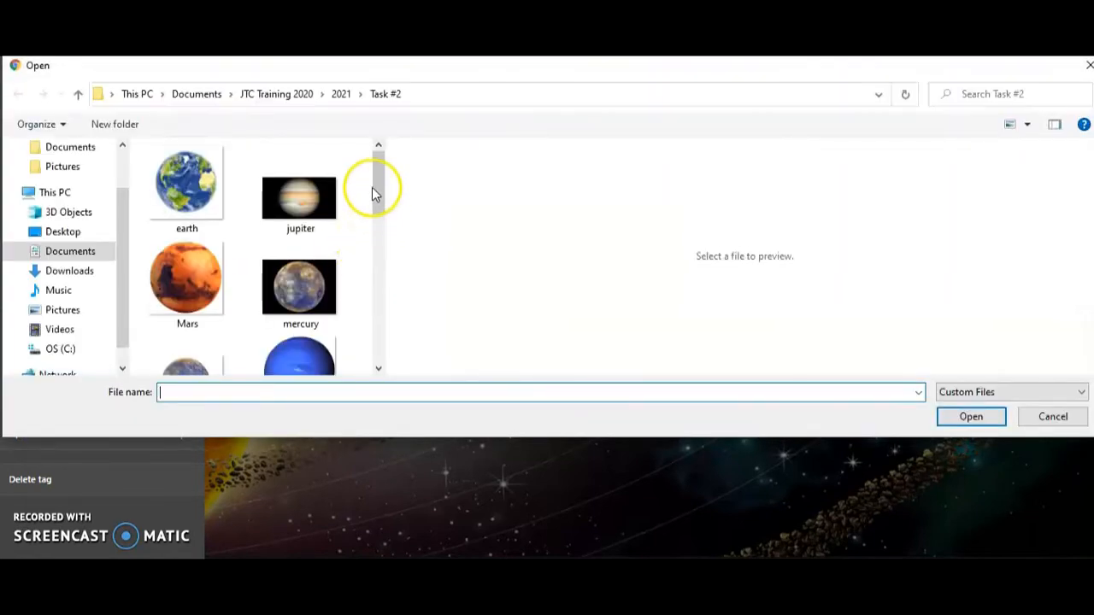
drag(374, 188, 374, 234)
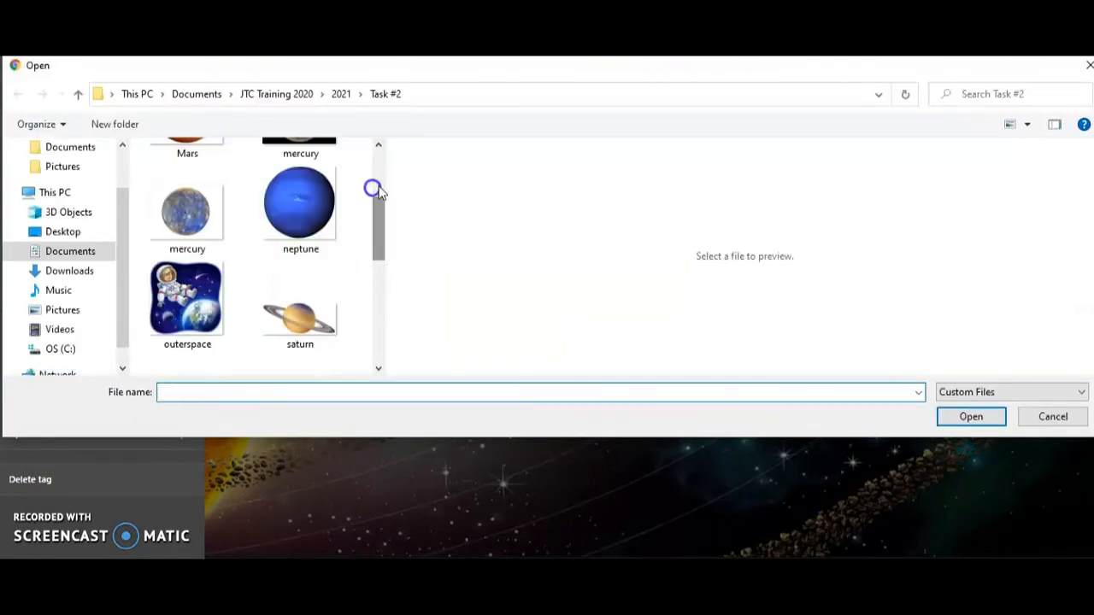
click(220, 291)
click(952, 414)
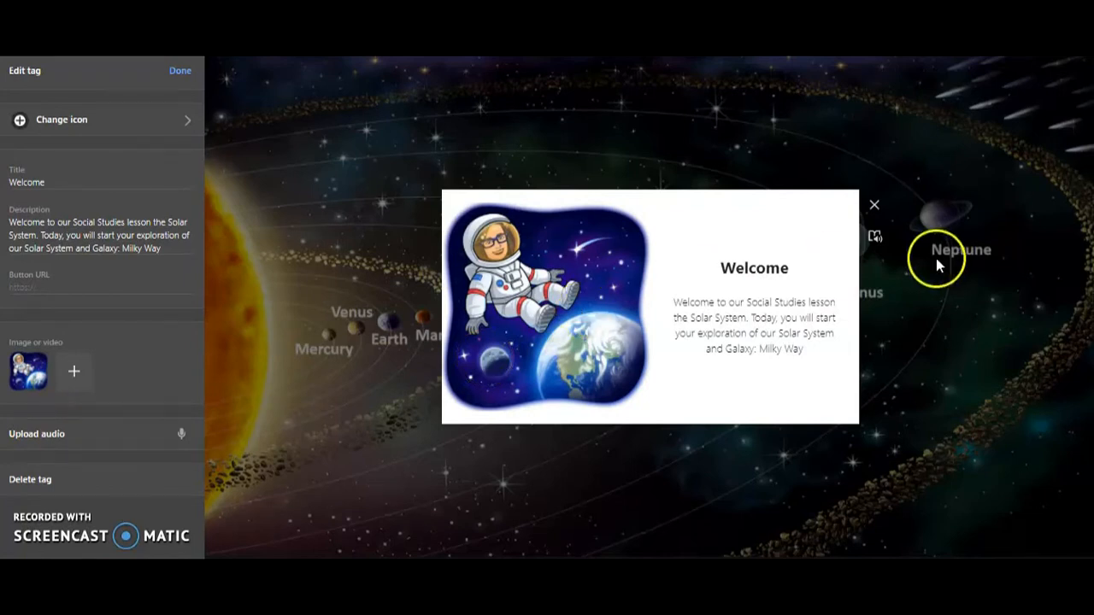
Step: Open the Welcome tag's text in Immersive Reader and play the pronunciation of the word "Welcome"
click(876, 243)
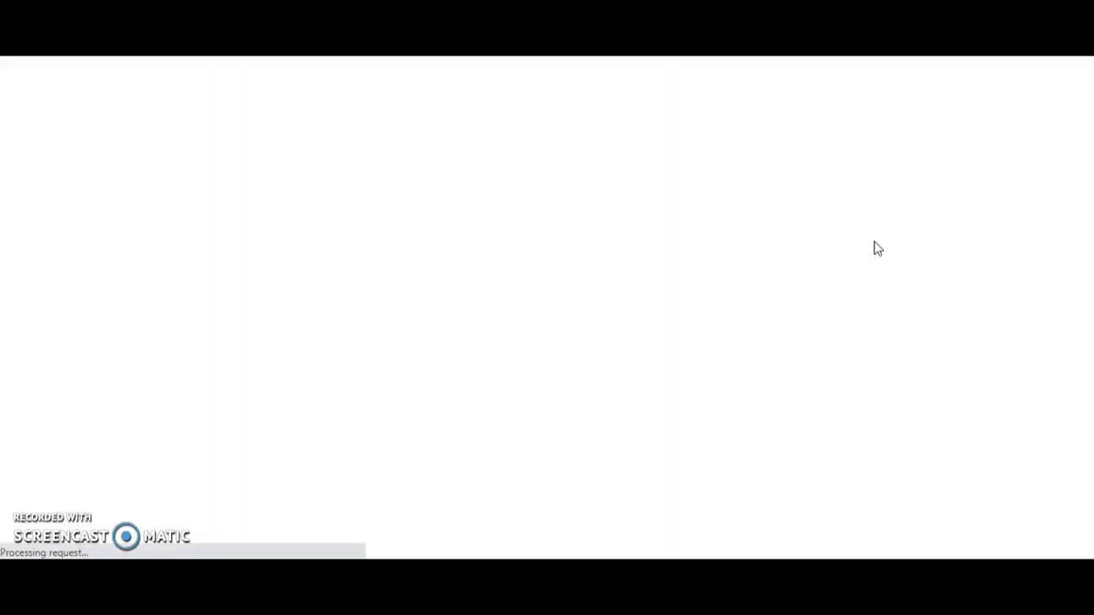
click(685, 273)
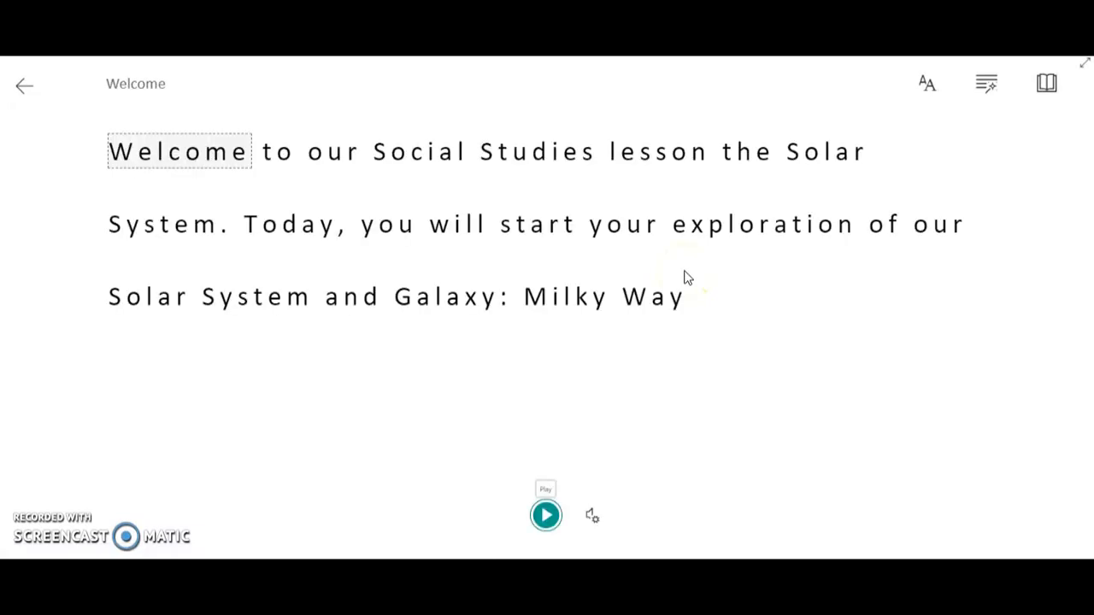
click(147, 158)
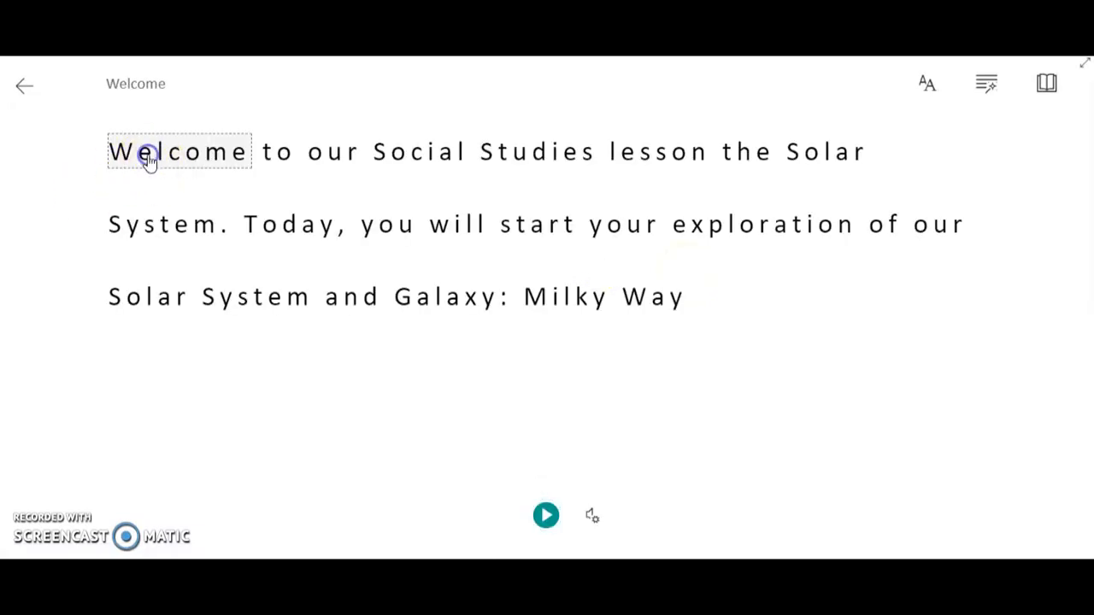
click(129, 203)
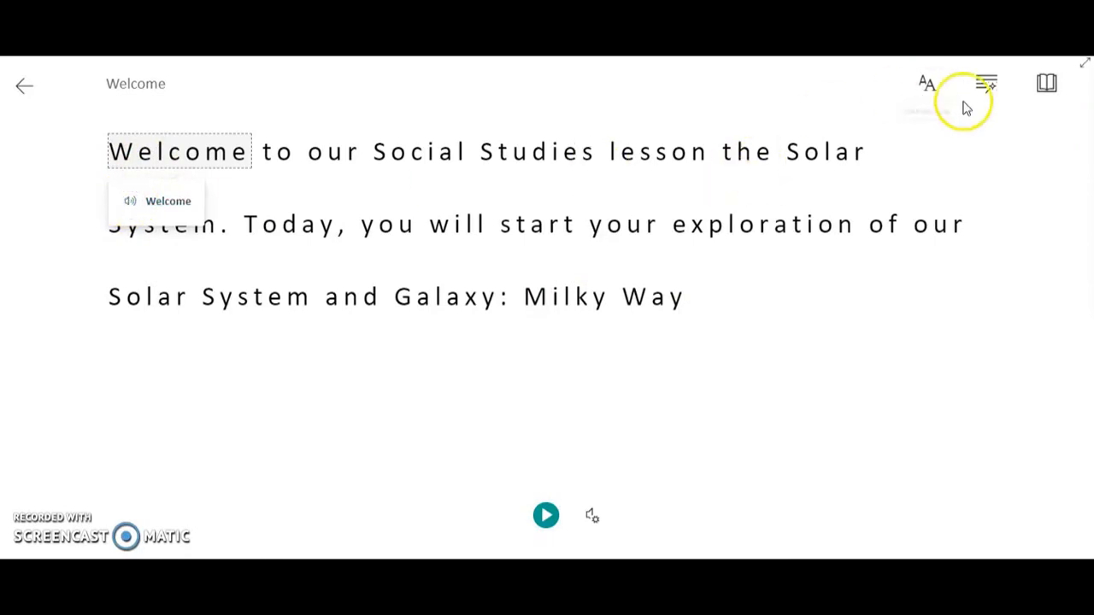
Step: Review the reading preferences and view the Picture Dictionary entry for the word "Studies"
click(1048, 85)
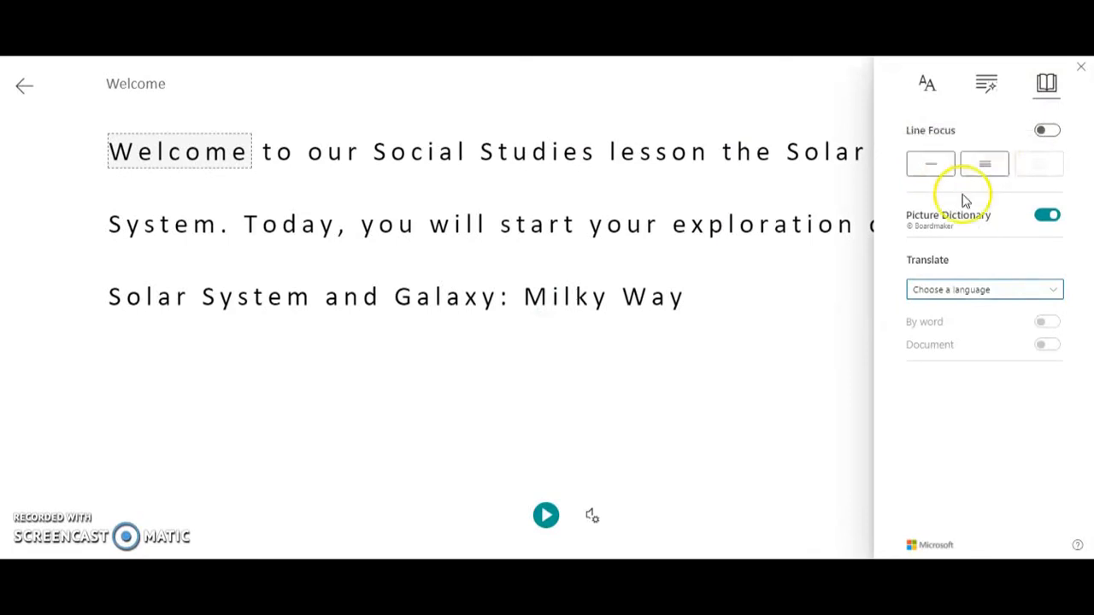
click(538, 152)
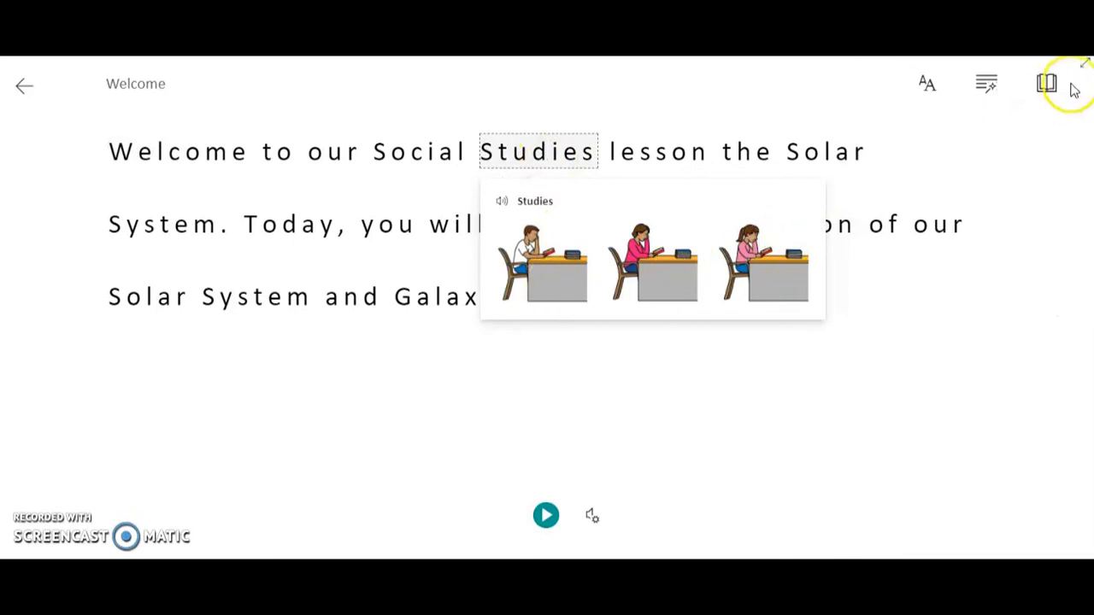
click(1045, 86)
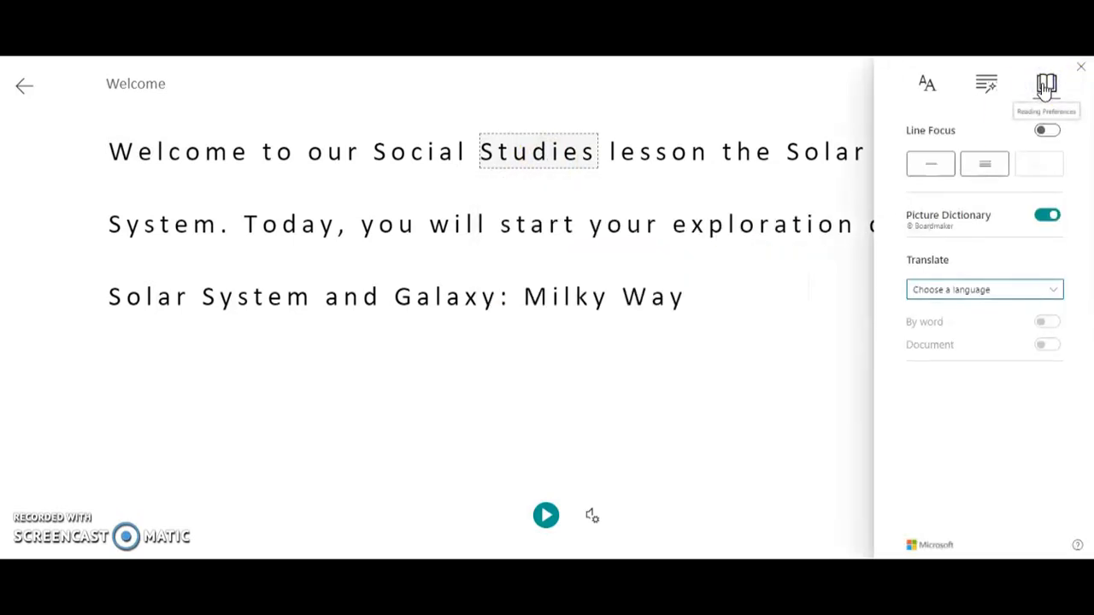
Step: Turn on the Parts of Speech highlighting for nouns in the reader's grammar options
click(987, 87)
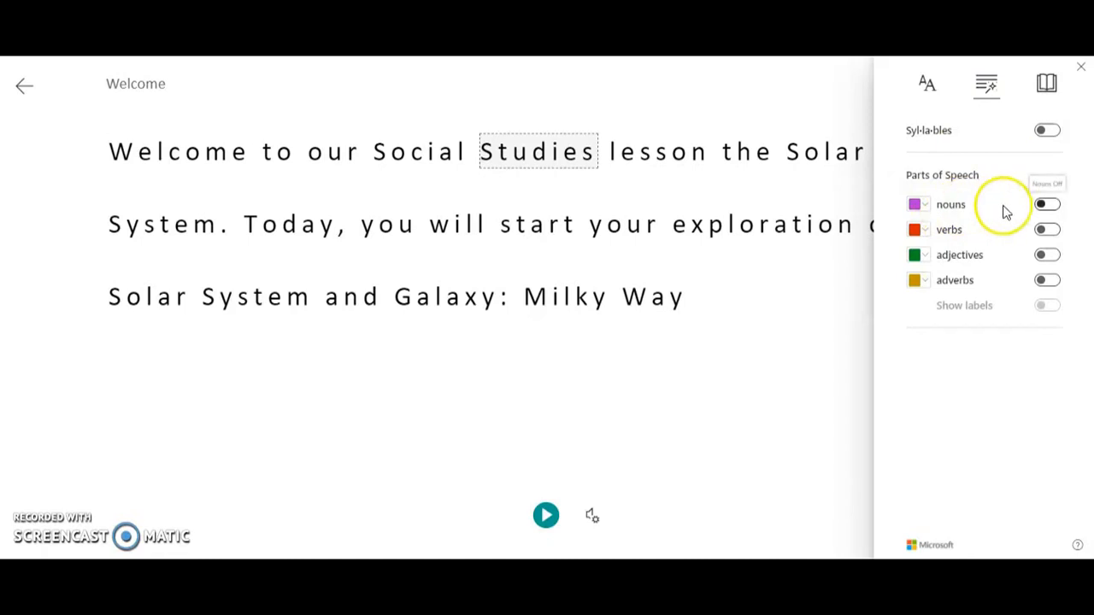
click(1049, 209)
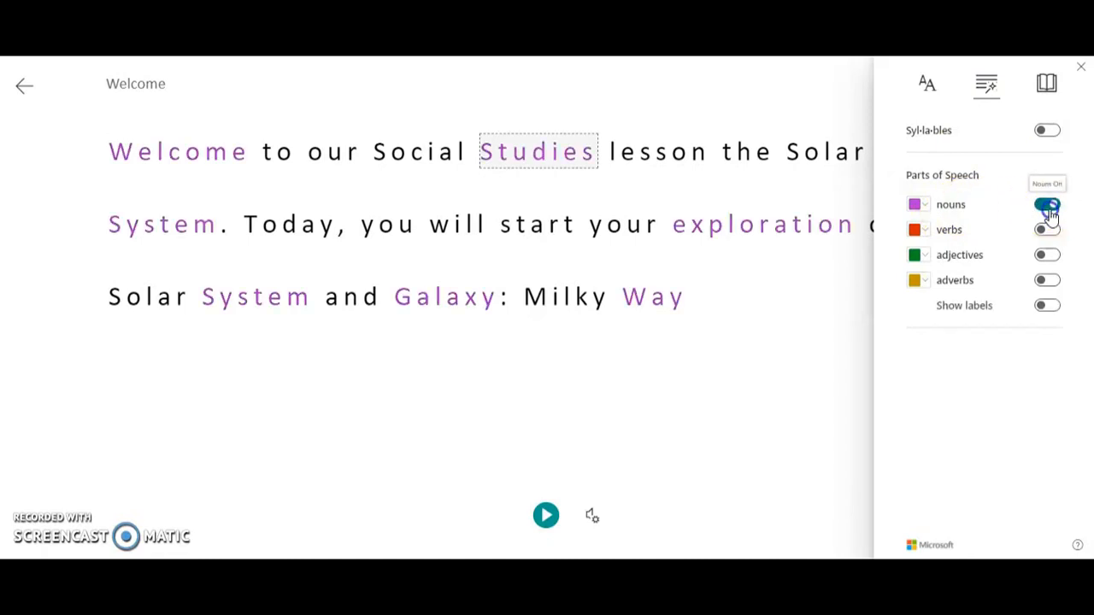
Step: Turn off the reader's noun highlighting and switch the verb highlighting on and off again
click(1049, 207)
click(1048, 229)
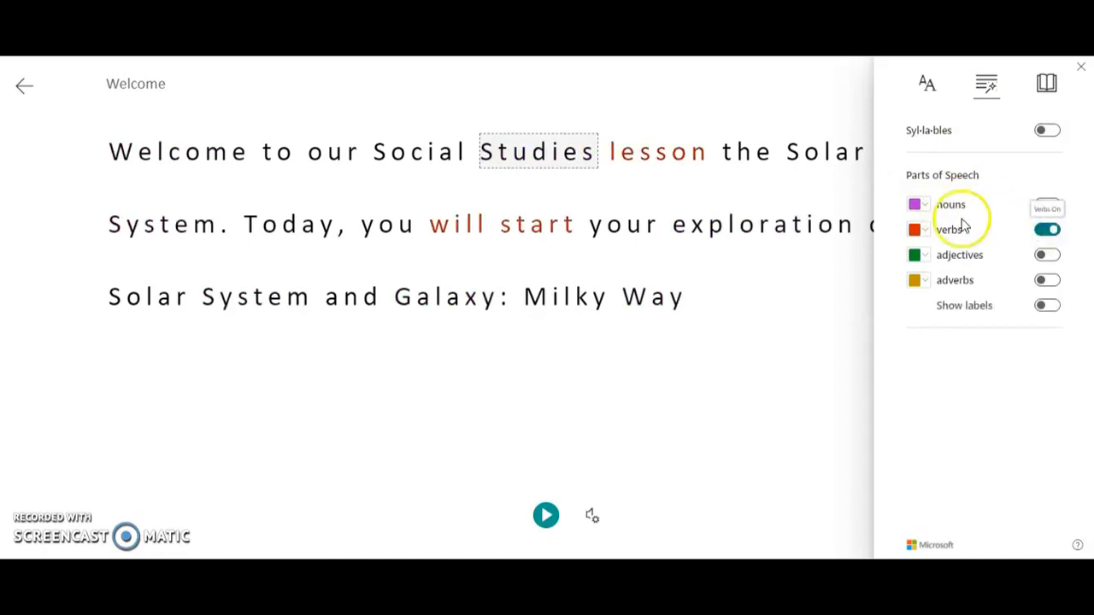
click(1045, 231)
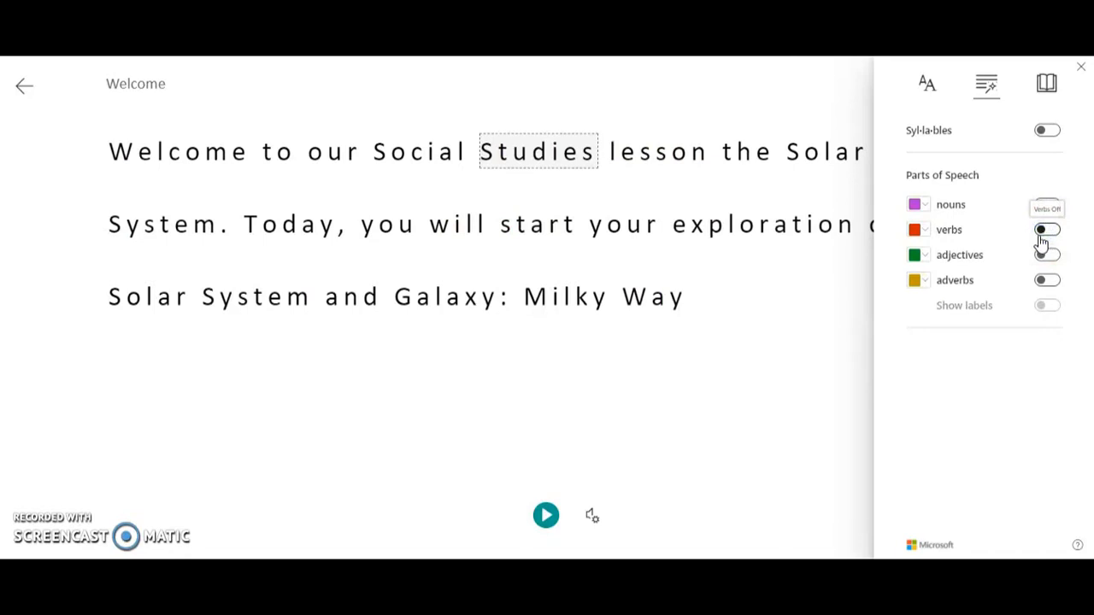
Step: Switch the reader's syllable division on and off again in the grammar options
click(928, 85)
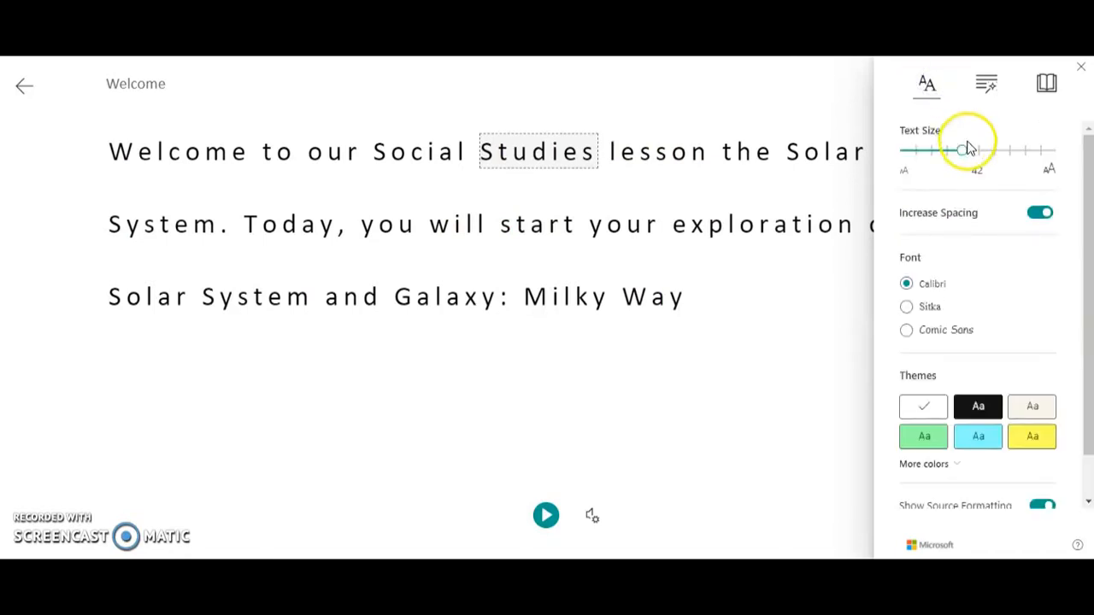
click(987, 89)
click(1048, 133)
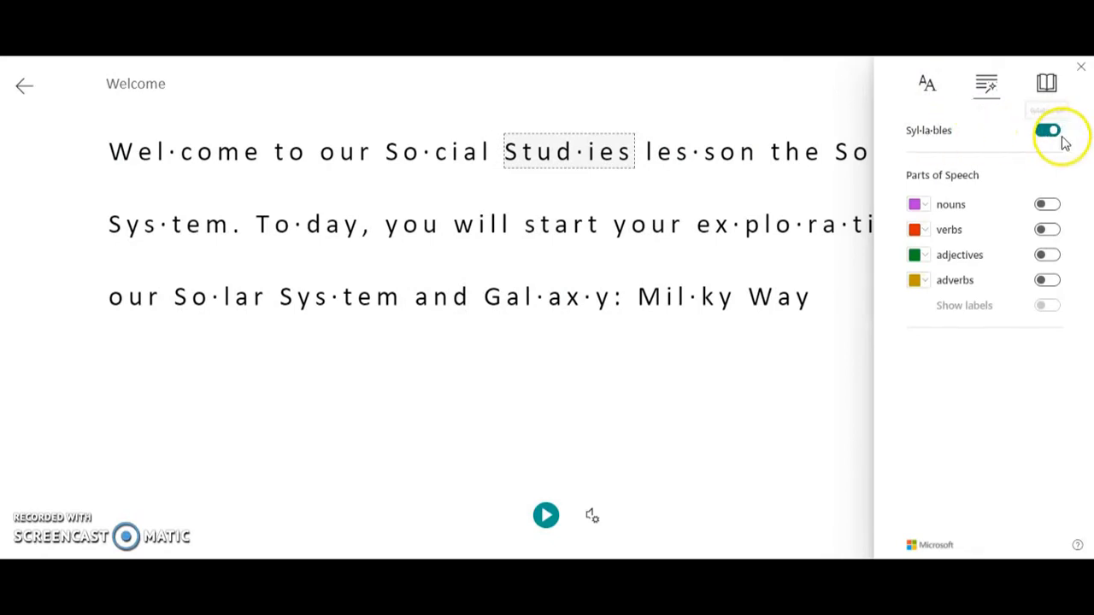
click(1051, 134)
Step: Set the reader's theme to light blue and its font to Comic Sans, and exit Immersive Reader
click(928, 89)
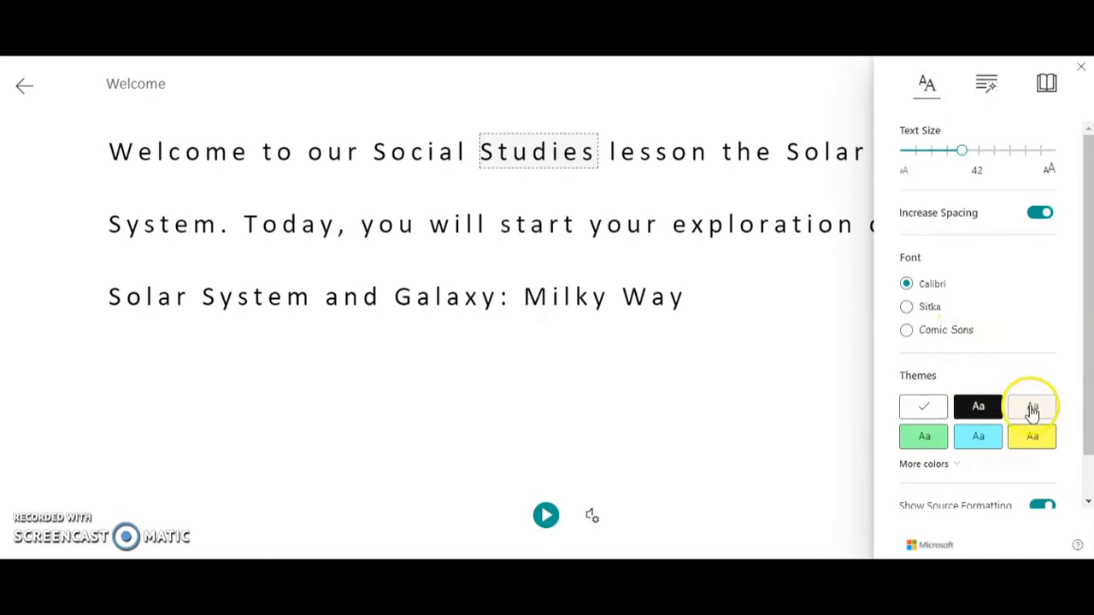
click(986, 438)
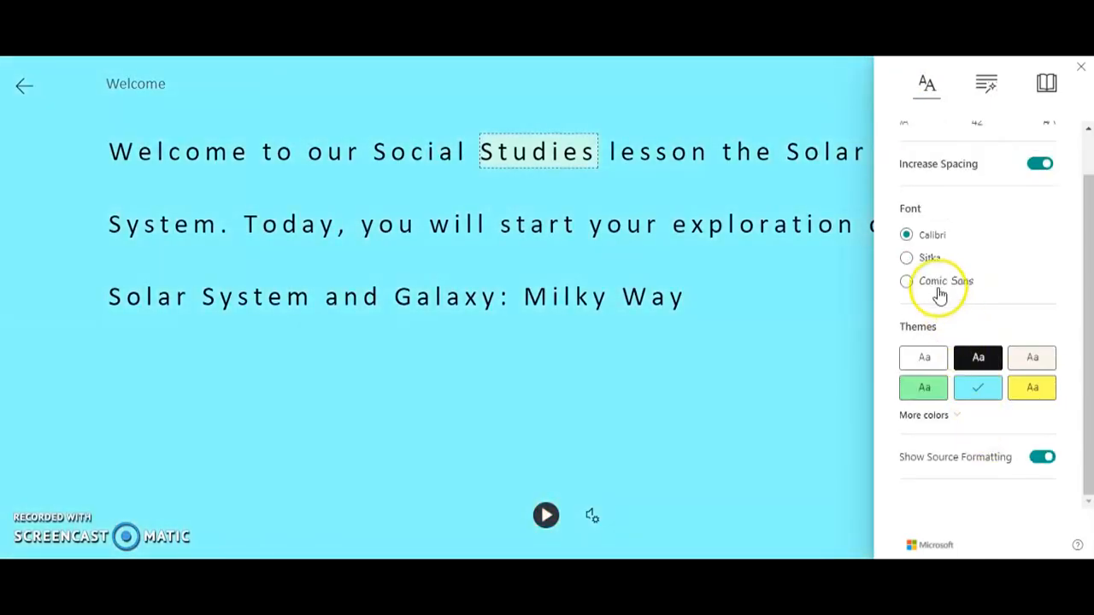
click(936, 289)
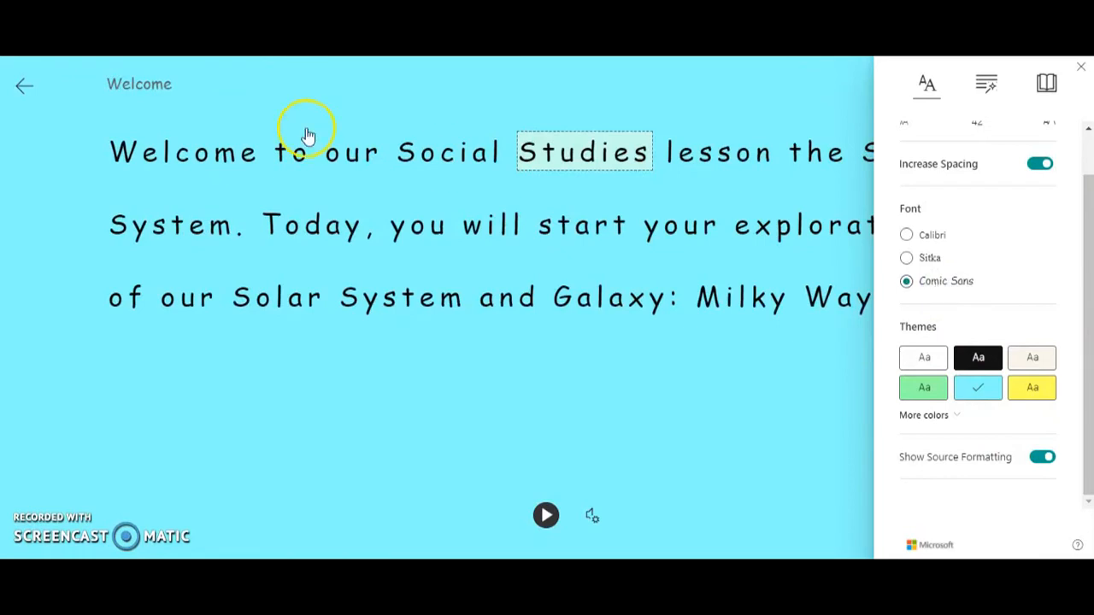
click(19, 88)
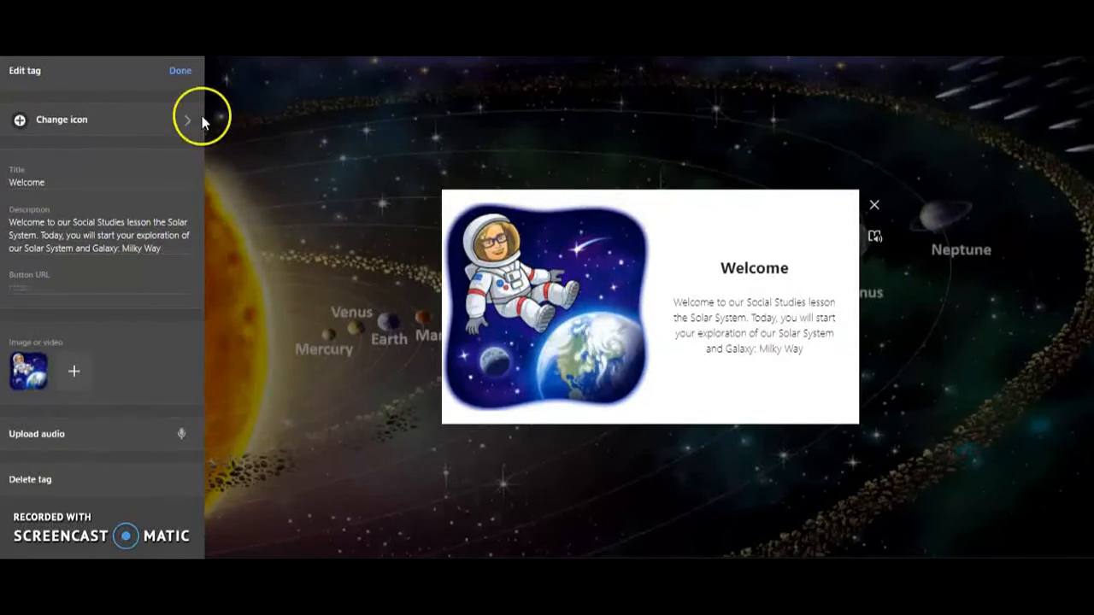
Step: Change the Welcome tag's icon to the blue Twitter bird and move the tag above the Sun, beside the upper asteroid belt
click(179, 72)
click(689, 346)
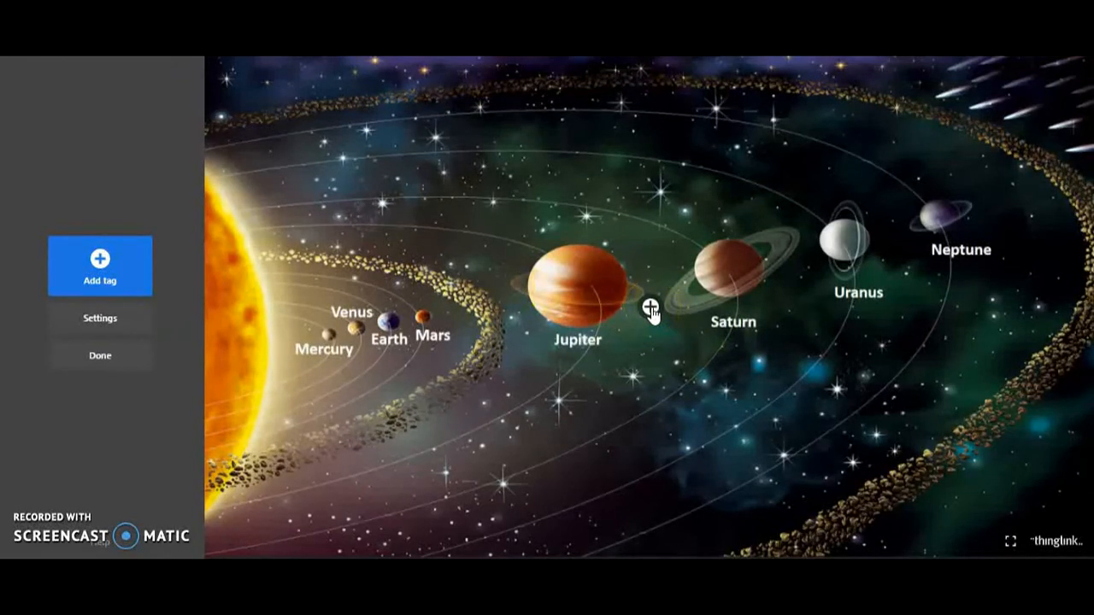
click(99, 261)
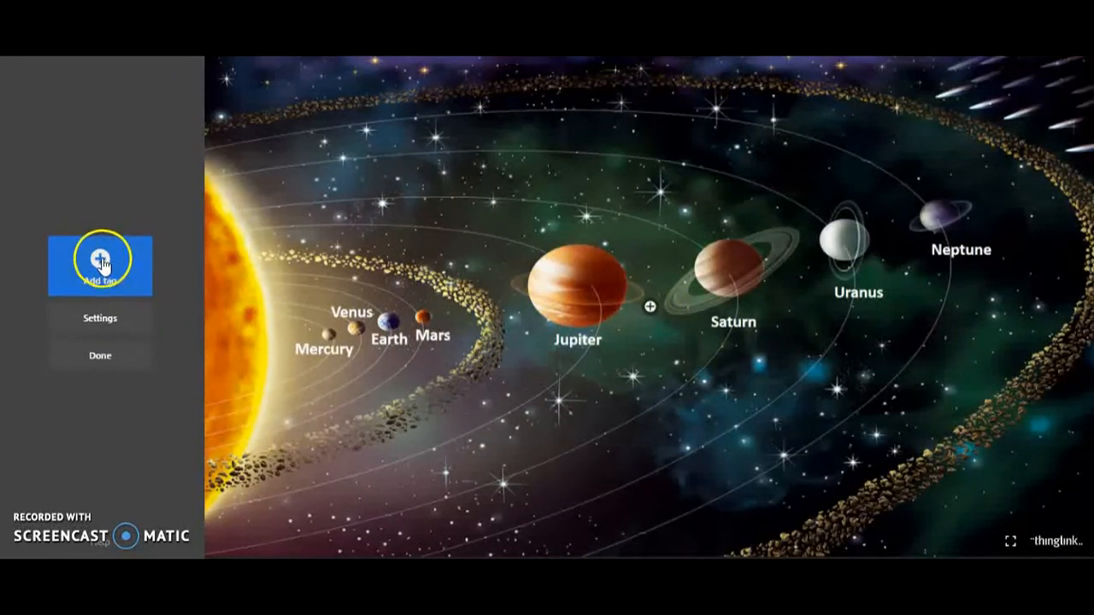
click(652, 306)
double_click(652, 305)
click(47, 113)
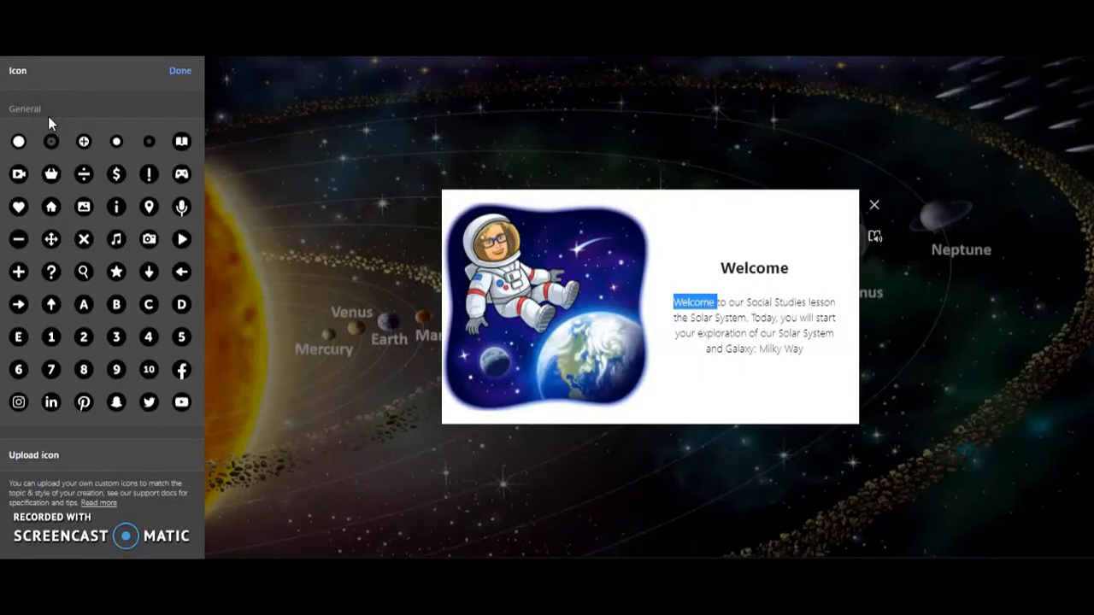
click(148, 409)
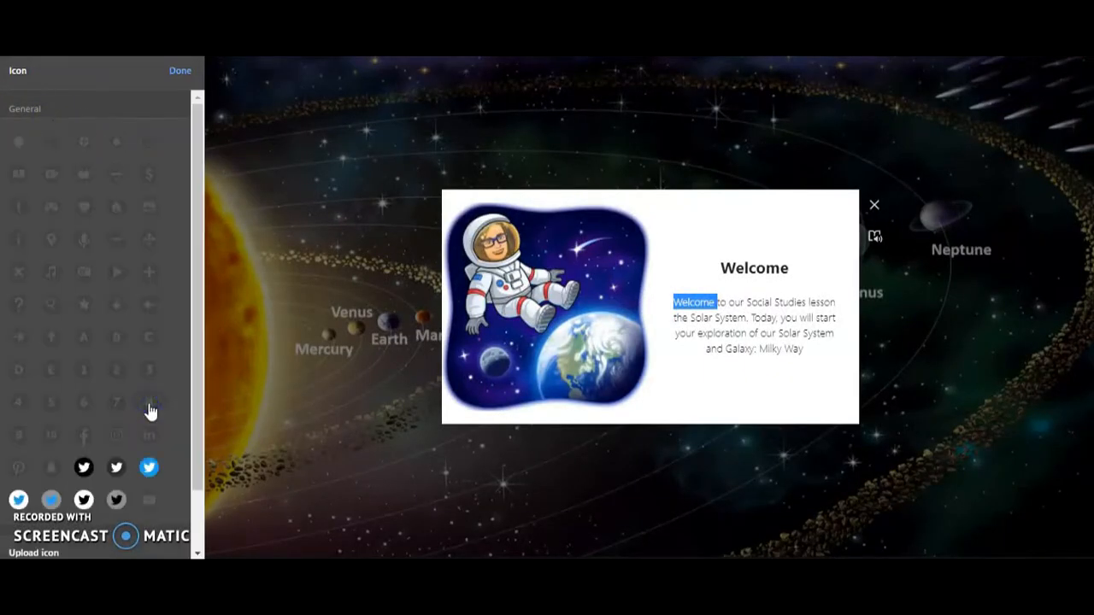
click(156, 466)
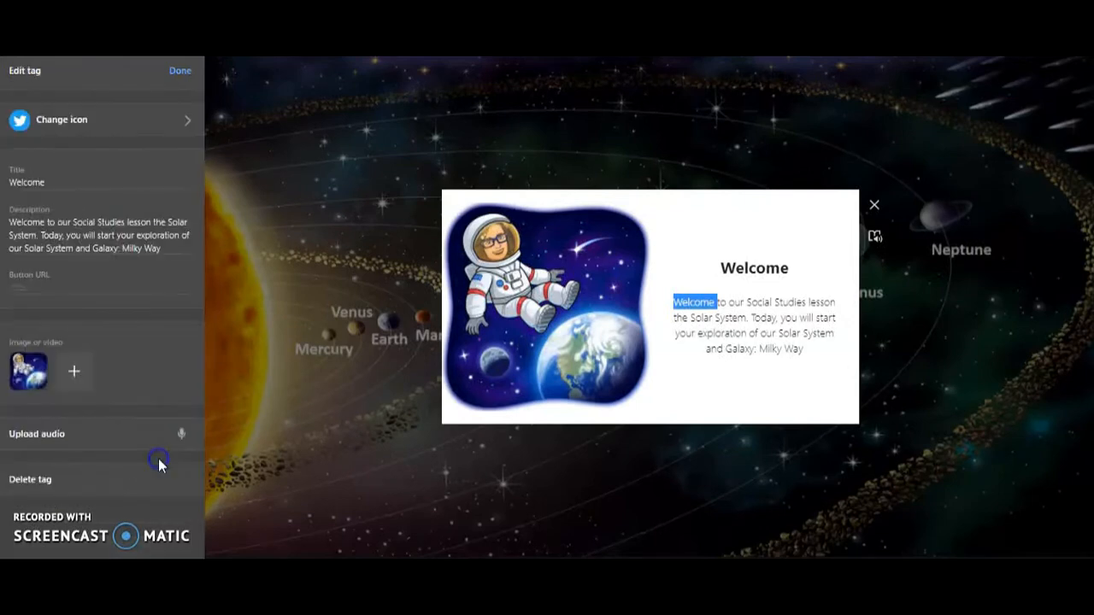
click(182, 71)
drag(651, 305, 321, 124)
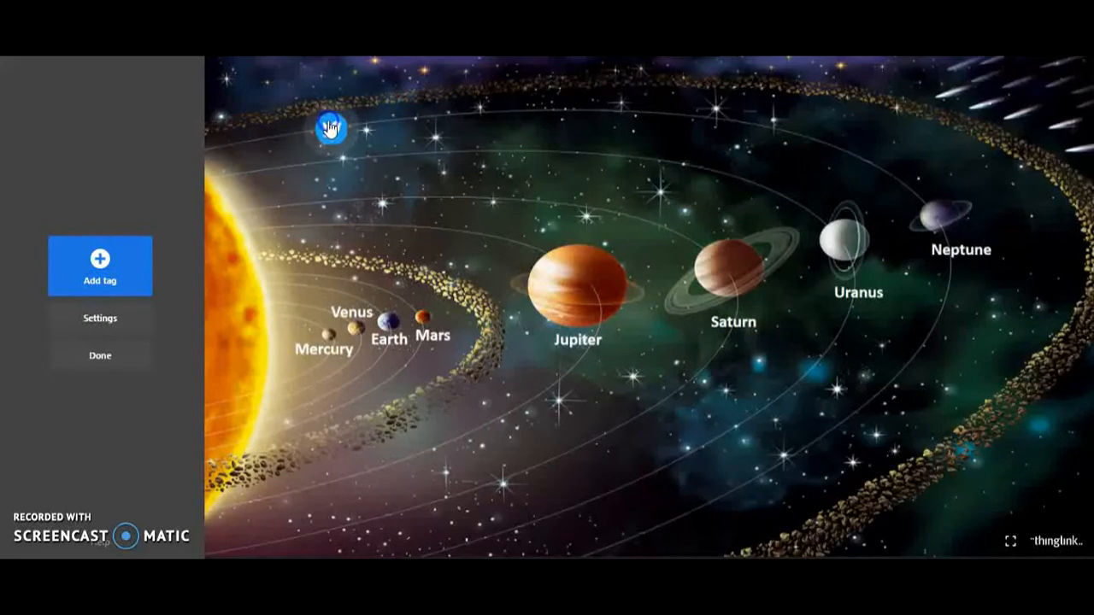
click(330, 128)
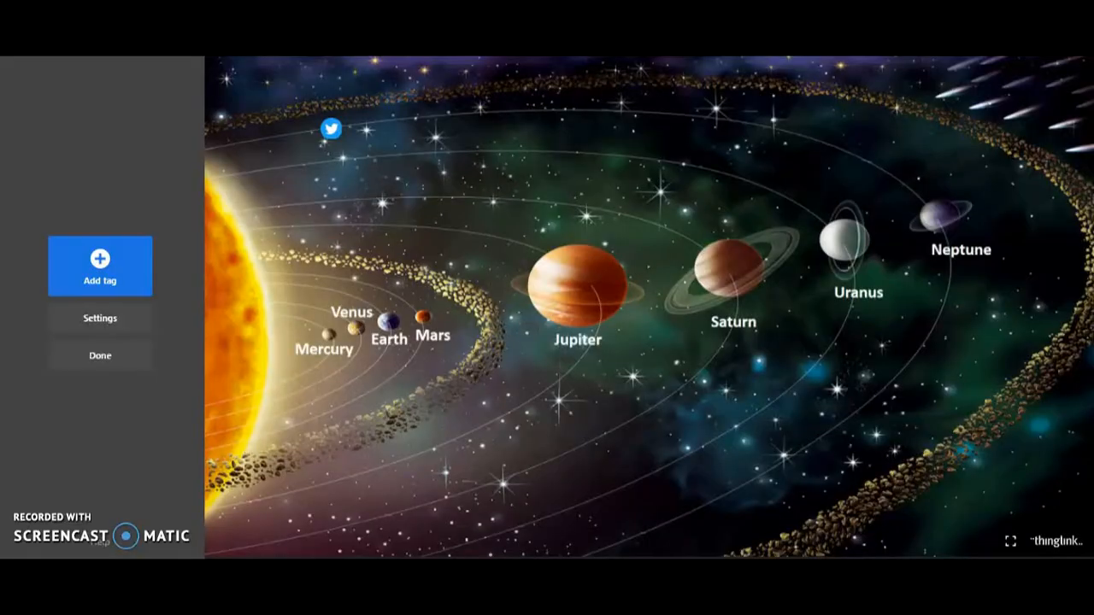
Step: Start a new tag and copy the web address of the StoryBots Outer Space video from YouTube
click(100, 261)
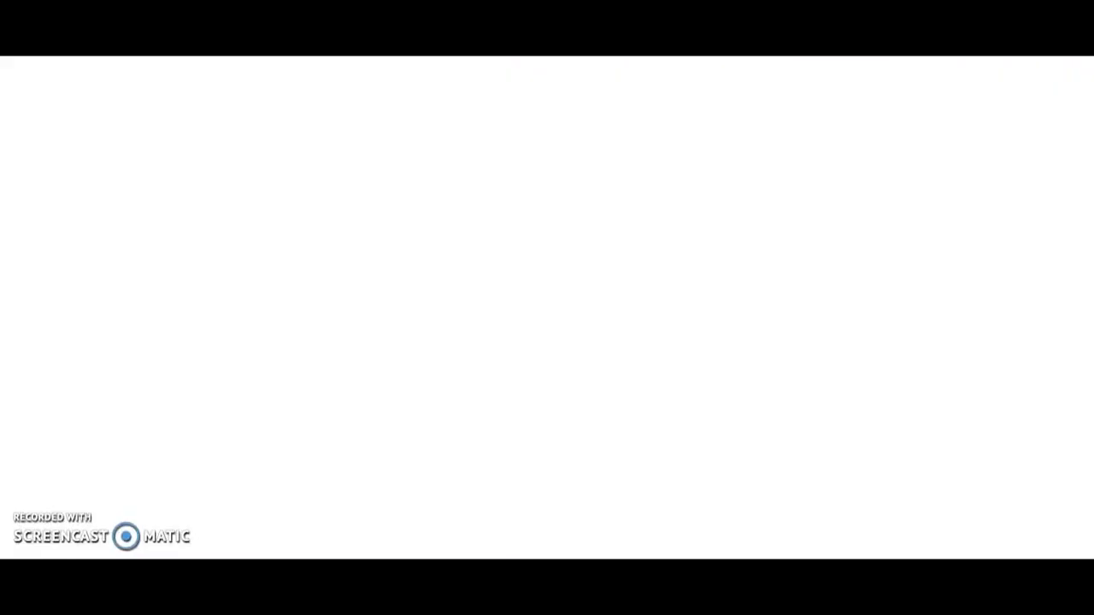
right_click(261, 38)
click(303, 105)
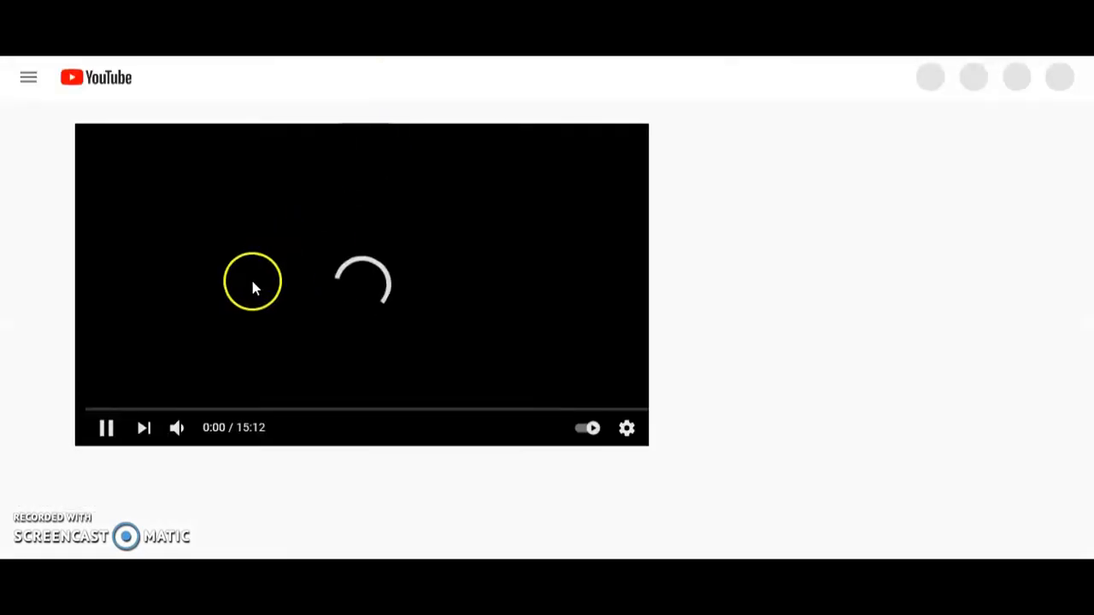
click(106, 430)
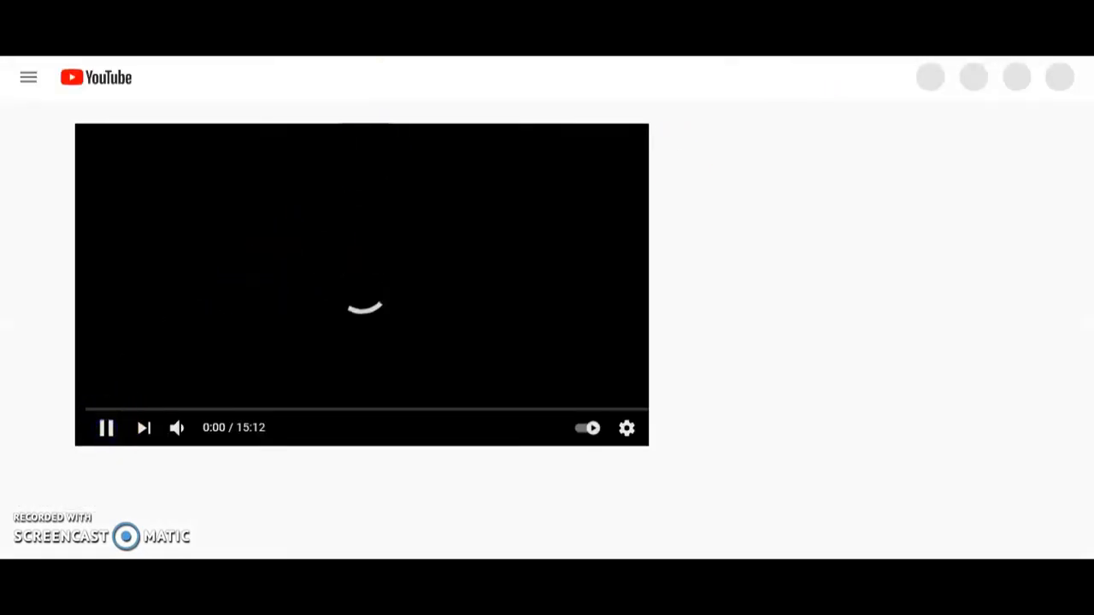
click(261, 39)
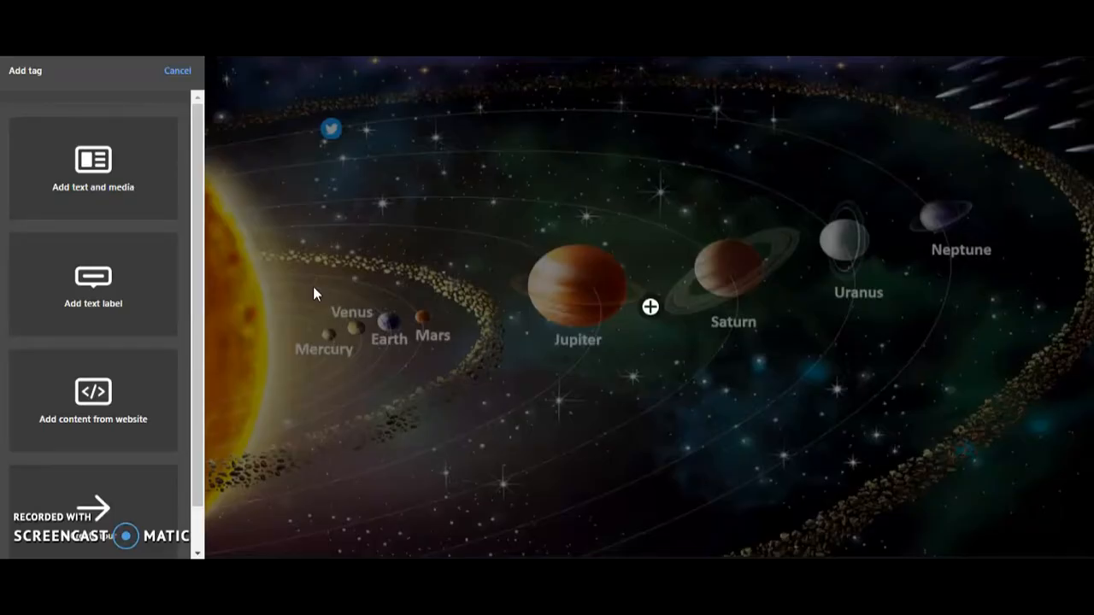
click(87, 412)
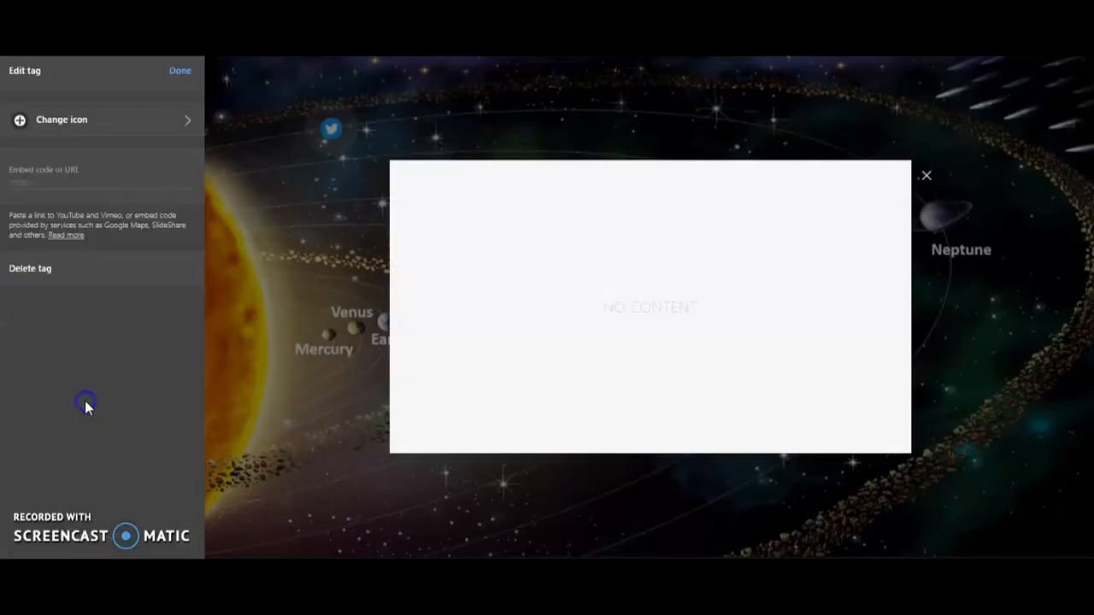
click(25, 181)
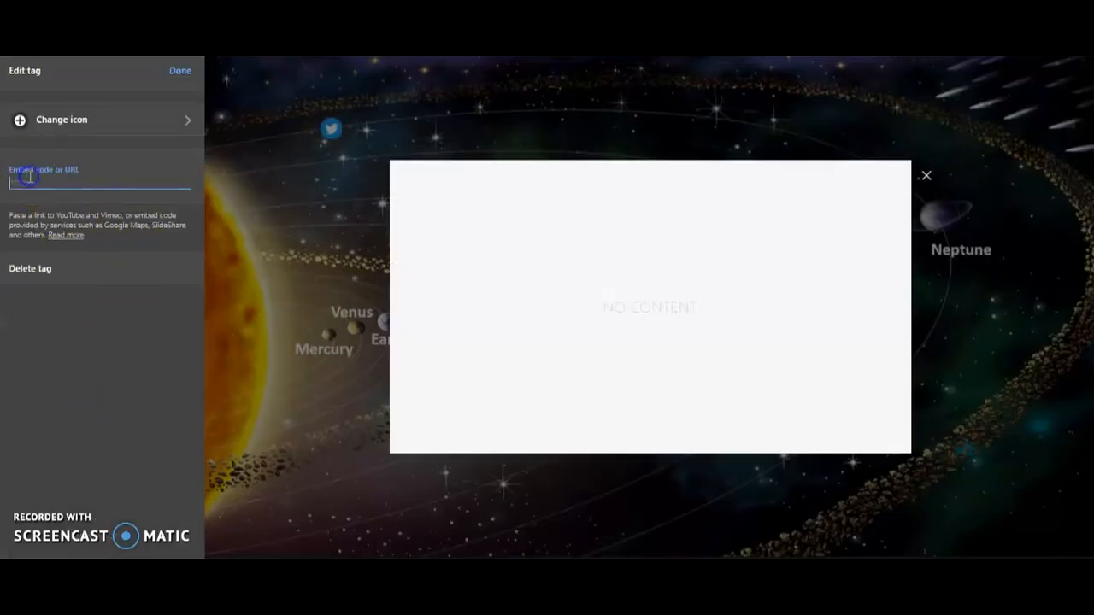
right_click(29, 179)
click(68, 305)
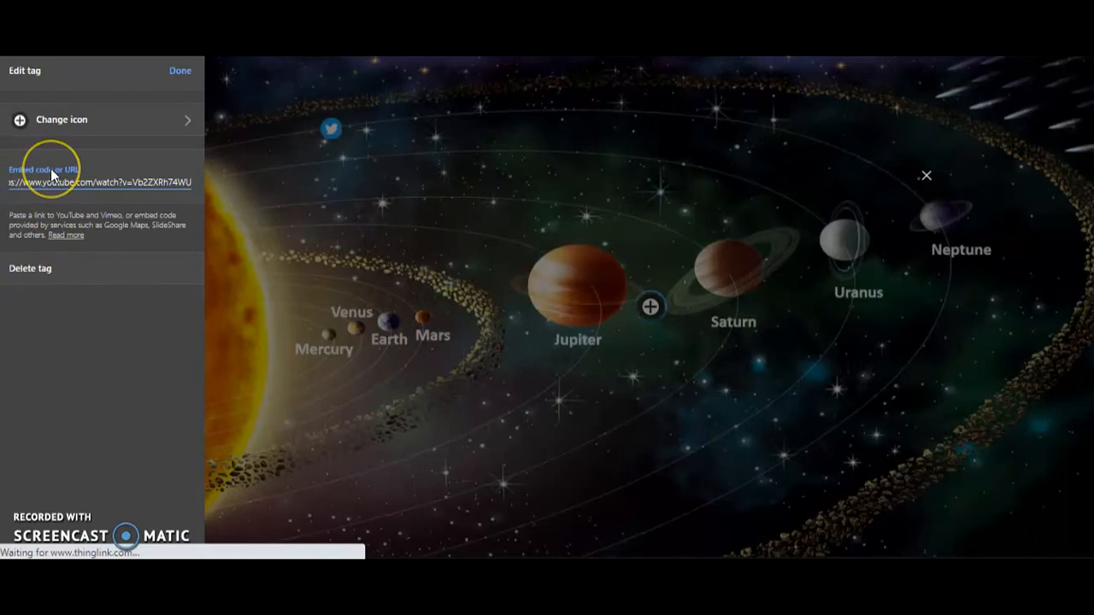
Step: Give the video tag the red video camera icon and move it above Jupiter, just below the upper asteroid belt
click(51, 125)
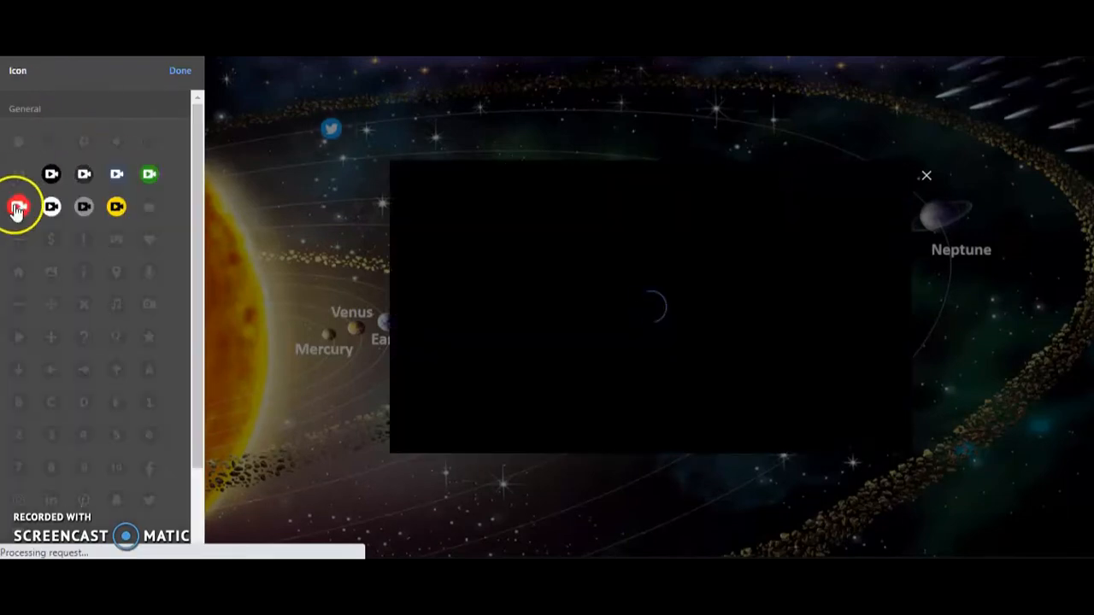
click(16, 208)
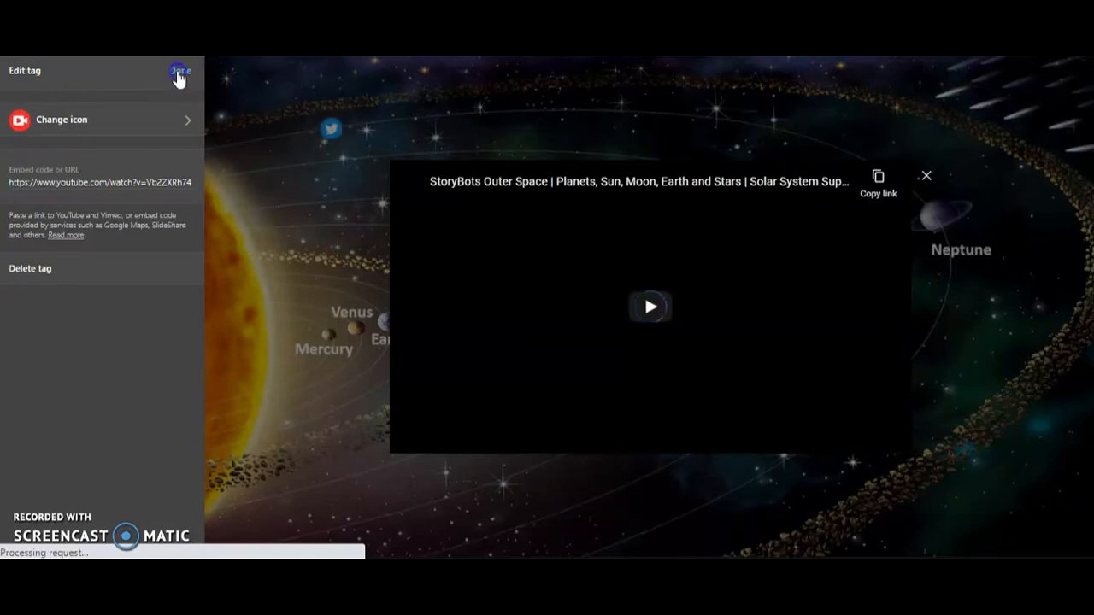
click(179, 74)
drag(649, 306, 505, 114)
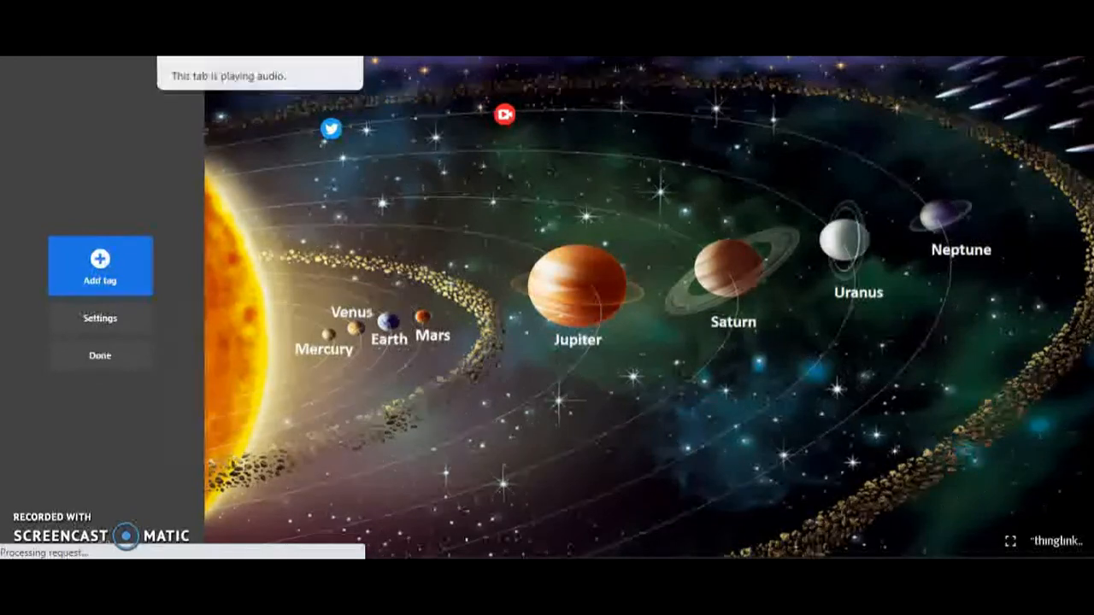
Step: Switch to YouTube and pause the StoryBots Outer Space video
click(233, 43)
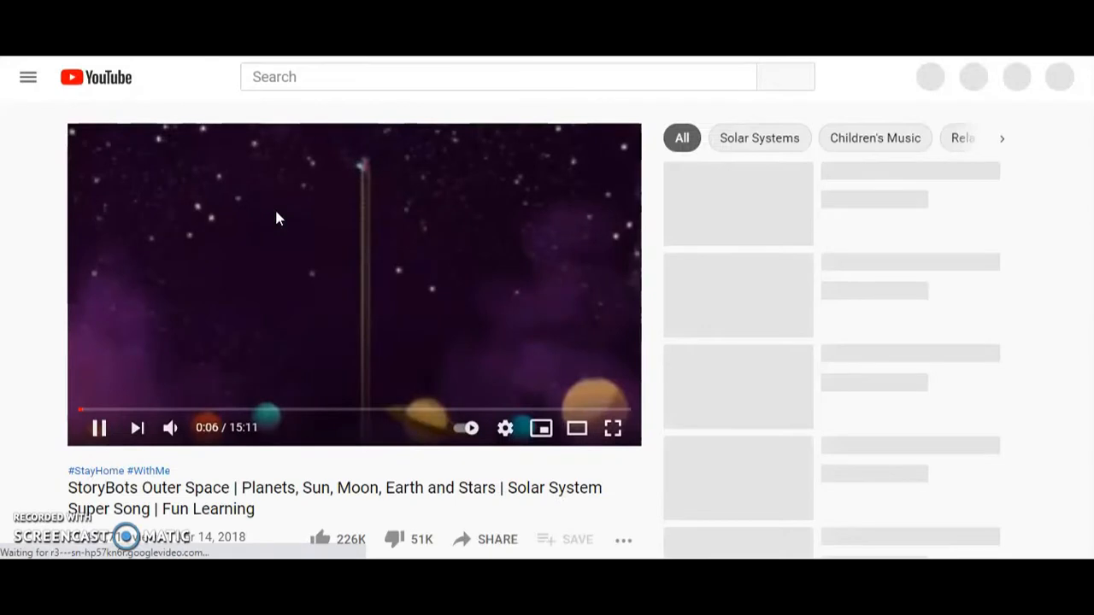
click(100, 428)
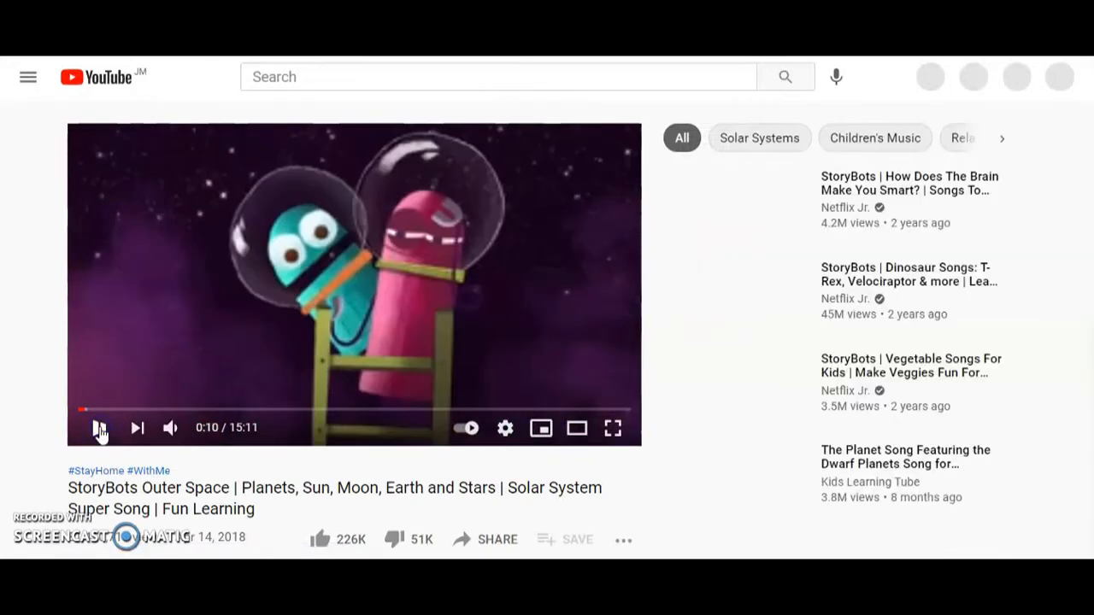
Step: Switch to The Solar System set on Quizlet, find its set options and close the griddle advertisement
key(ctrl+shift+Tab)
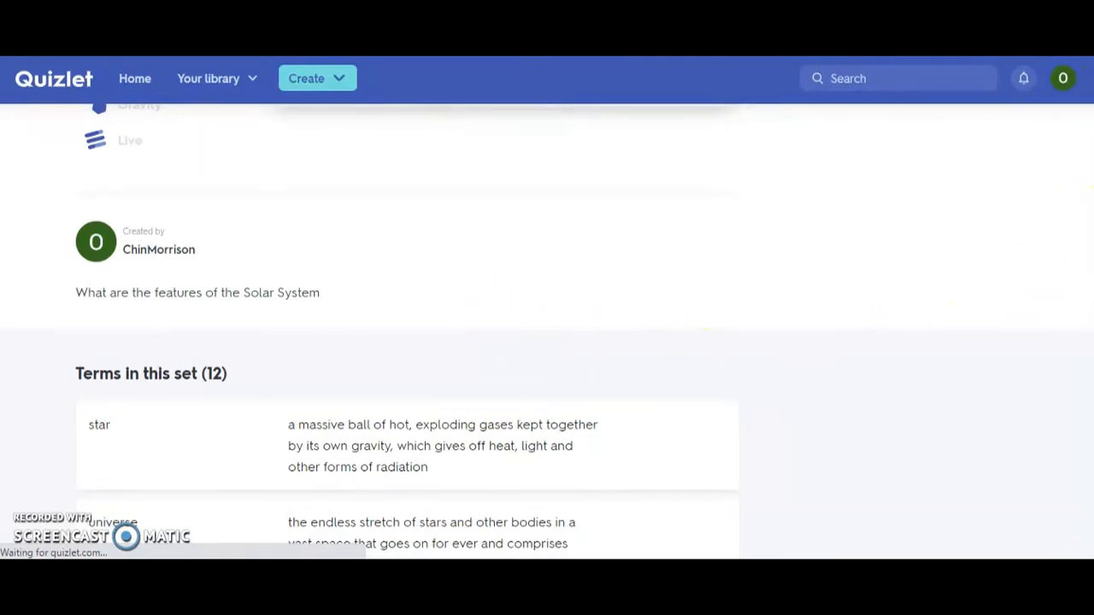
scroll(1093, 184, up, 3)
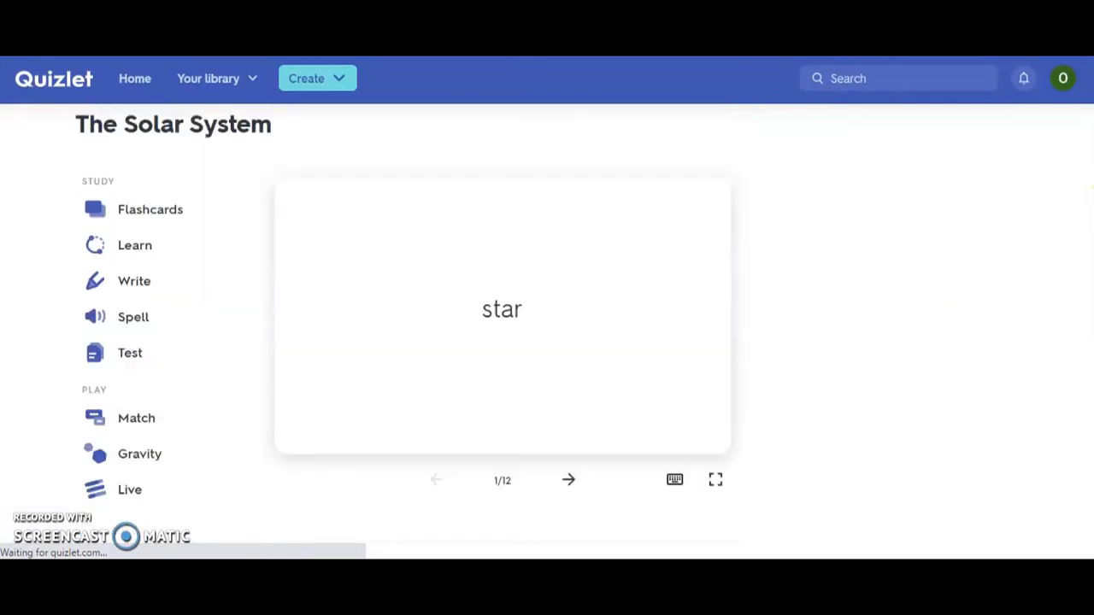
scroll(1092, 187, up, 1)
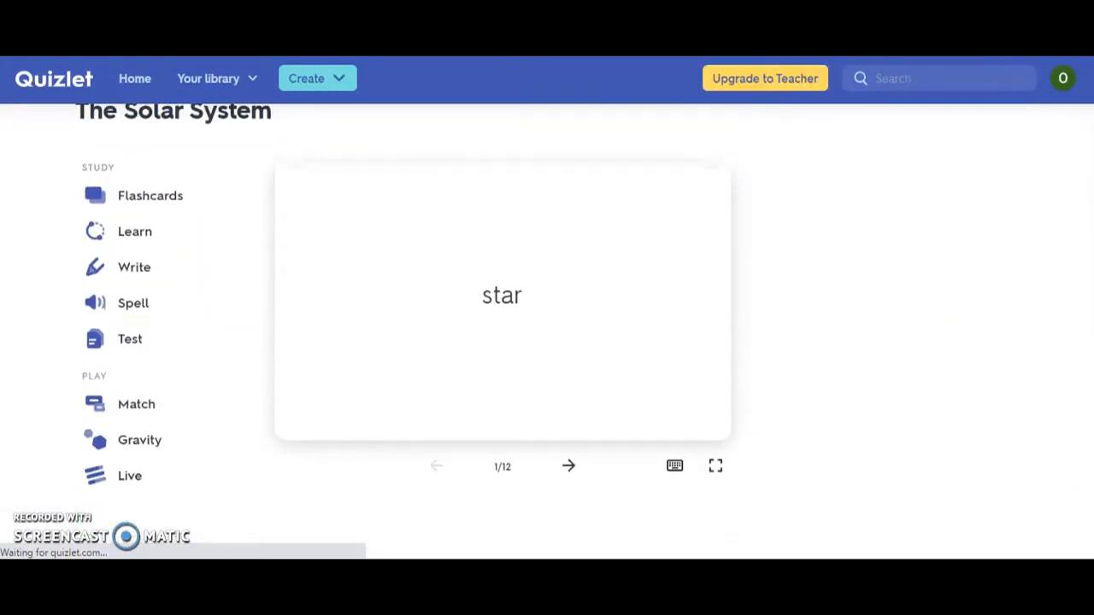
scroll(548, 325, down, 1)
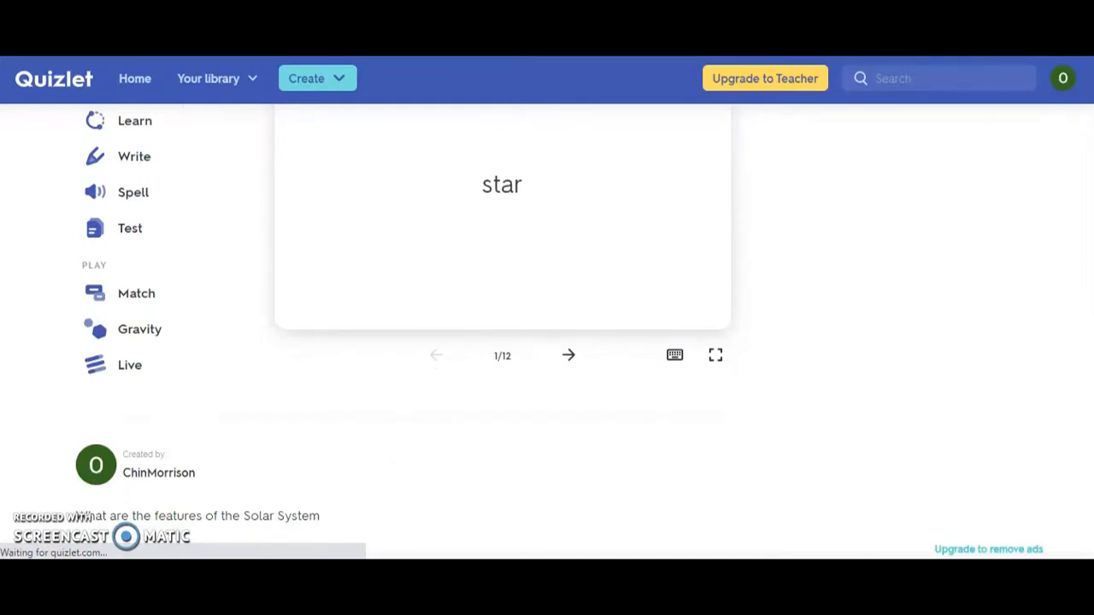
scroll(547, 324, down, 1)
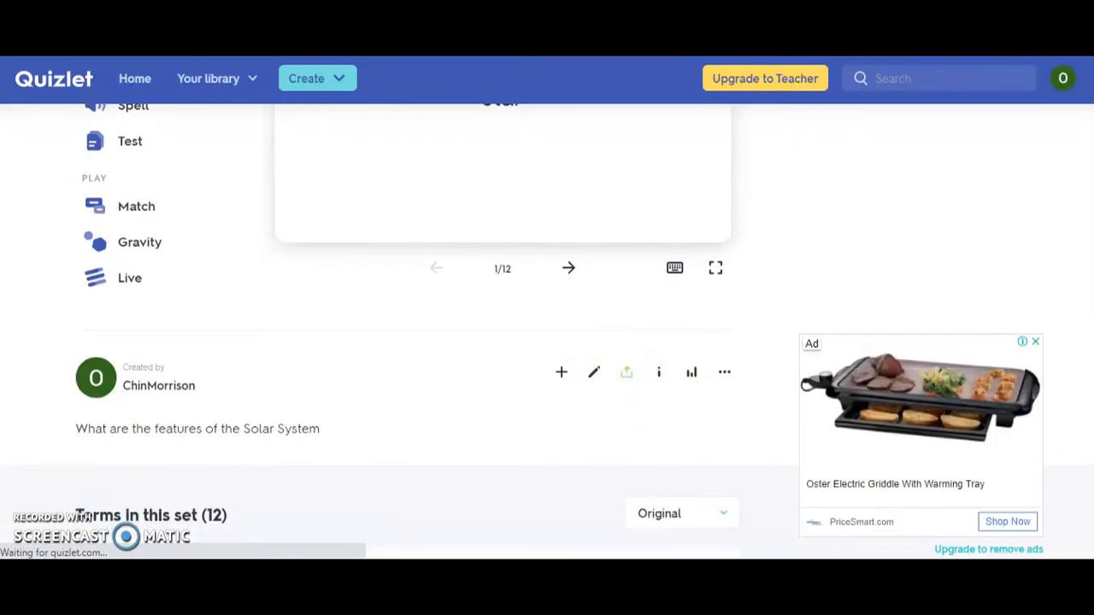
click(1035, 341)
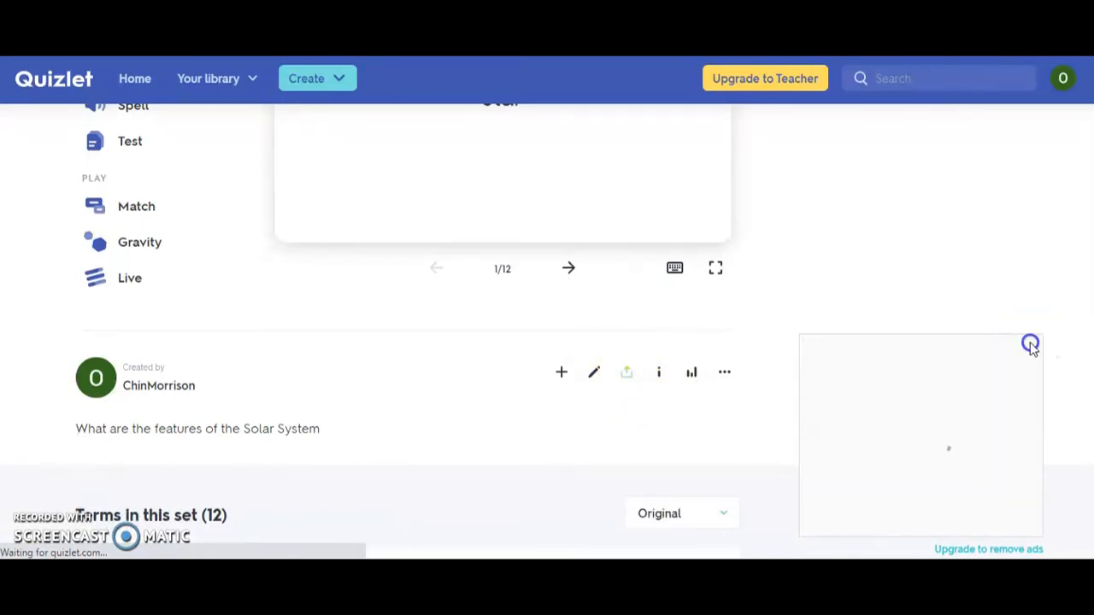
click(724, 374)
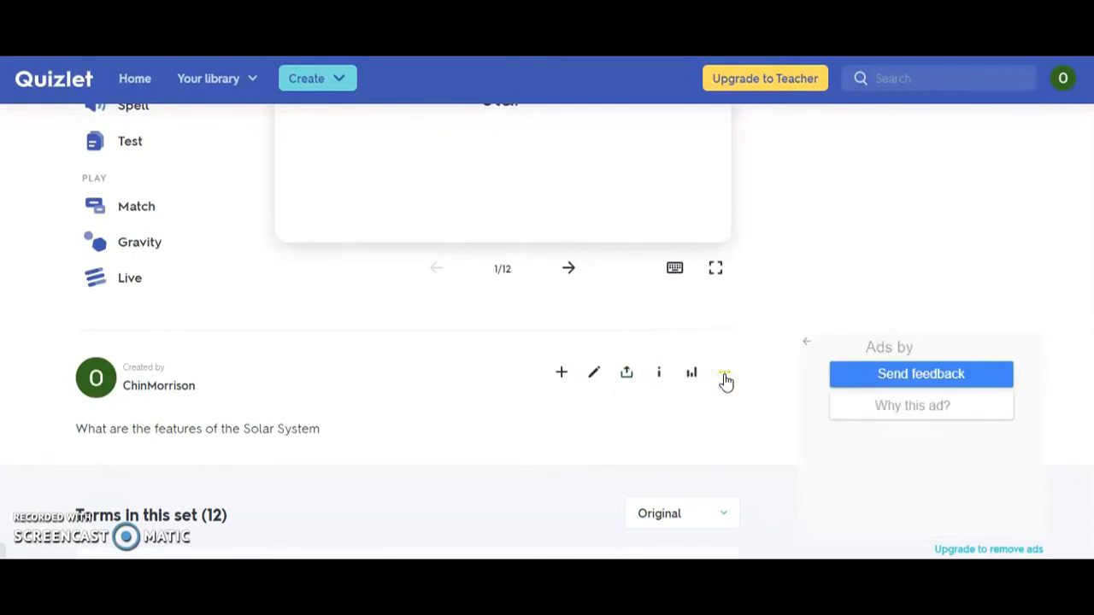
click(724, 376)
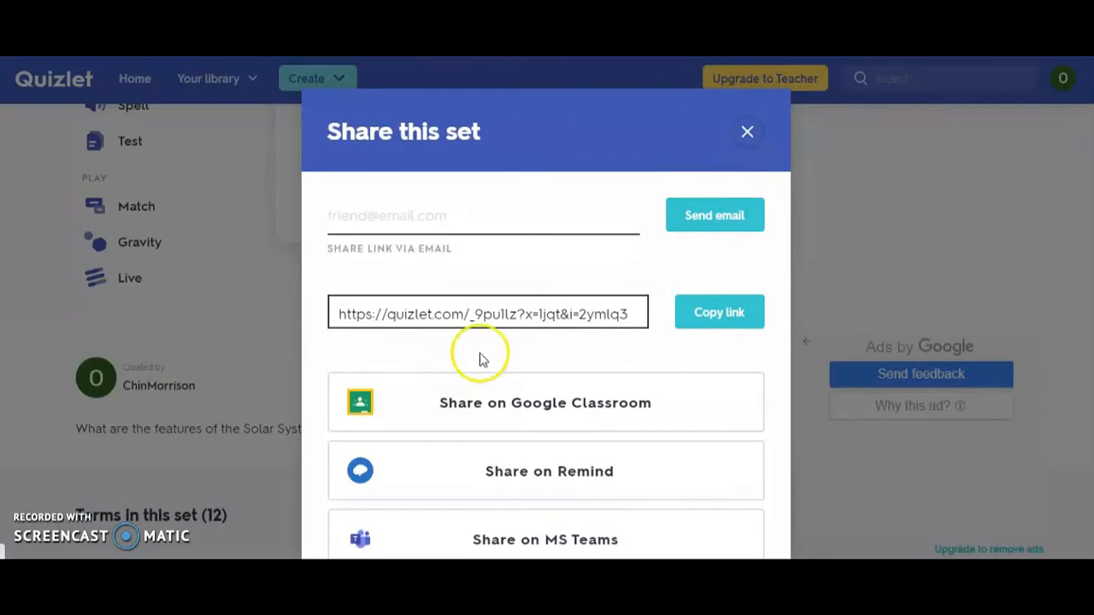
click(747, 131)
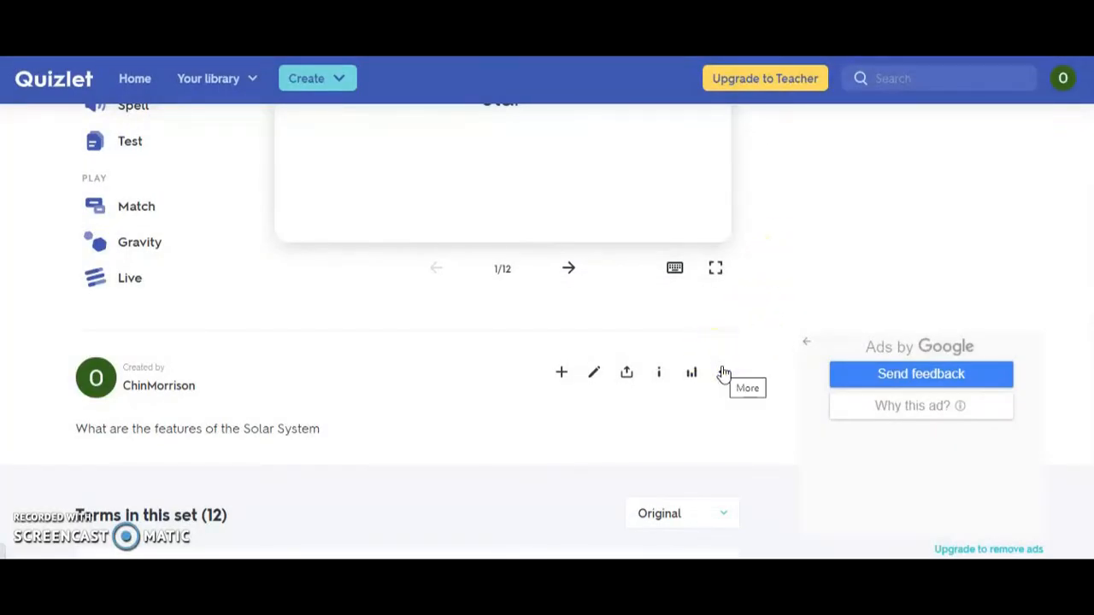
Step: Copy the HTML embed code for the Match study mode of The Solar System set
click(724, 374)
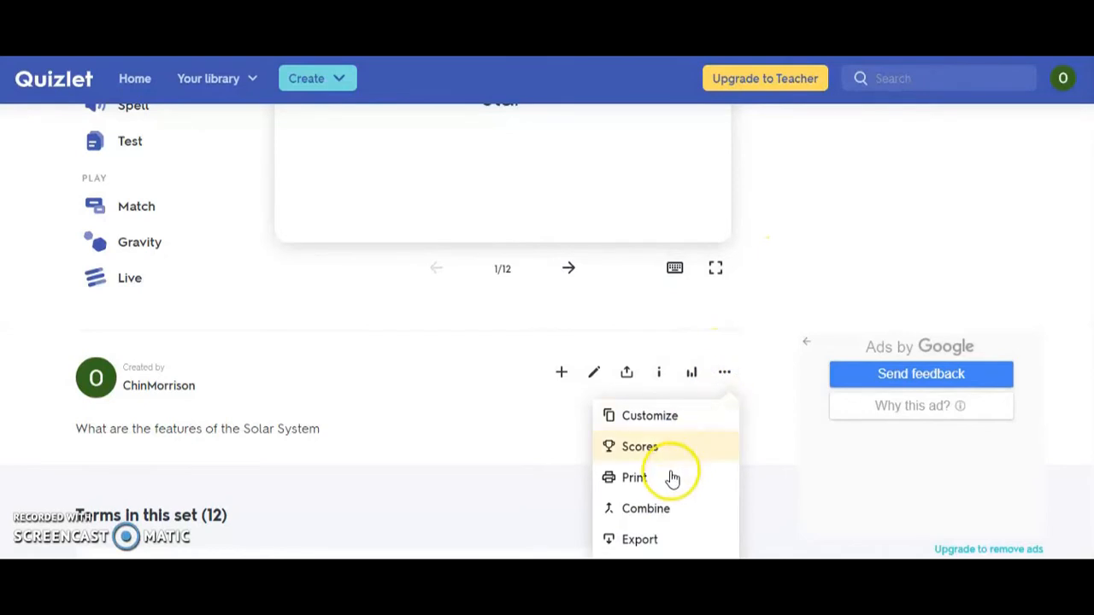
scroll(630, 248, down, 3)
scroll(630, 247, up, 1)
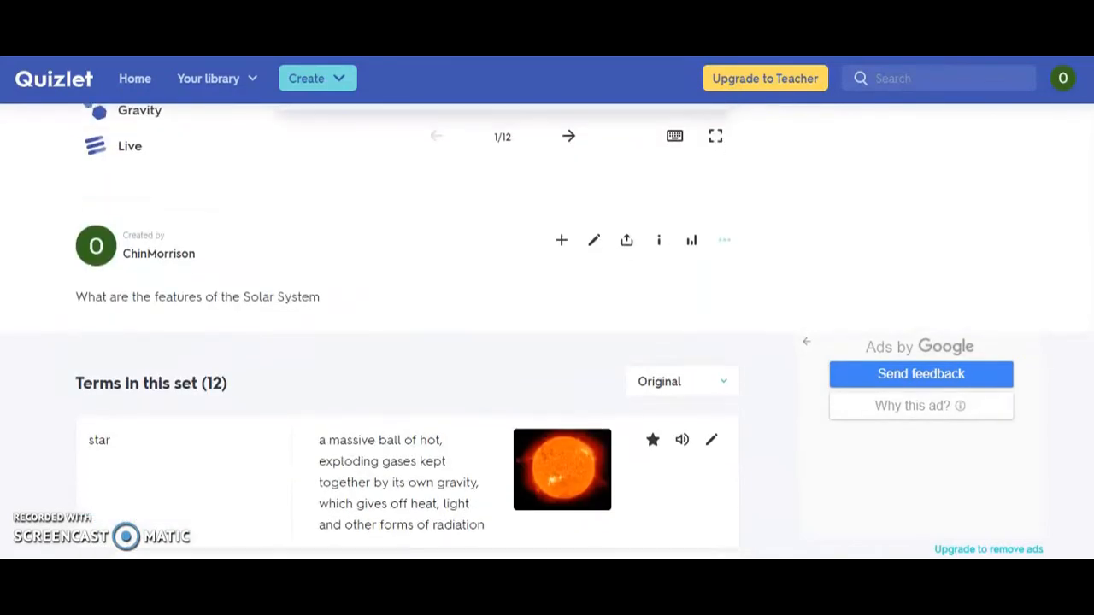
click(724, 251)
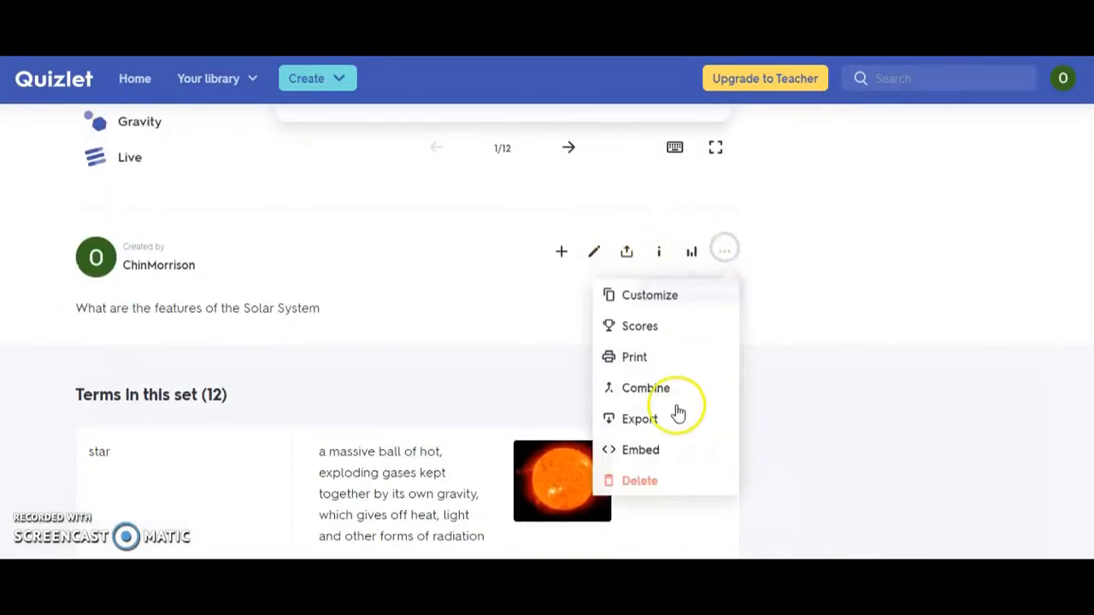
click(650, 463)
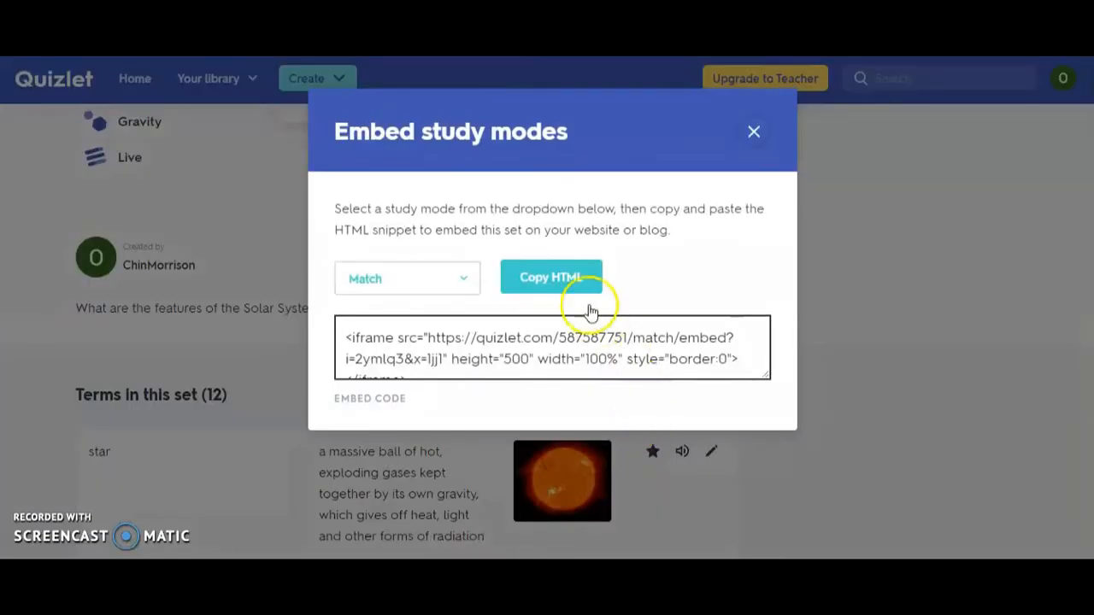
click(567, 285)
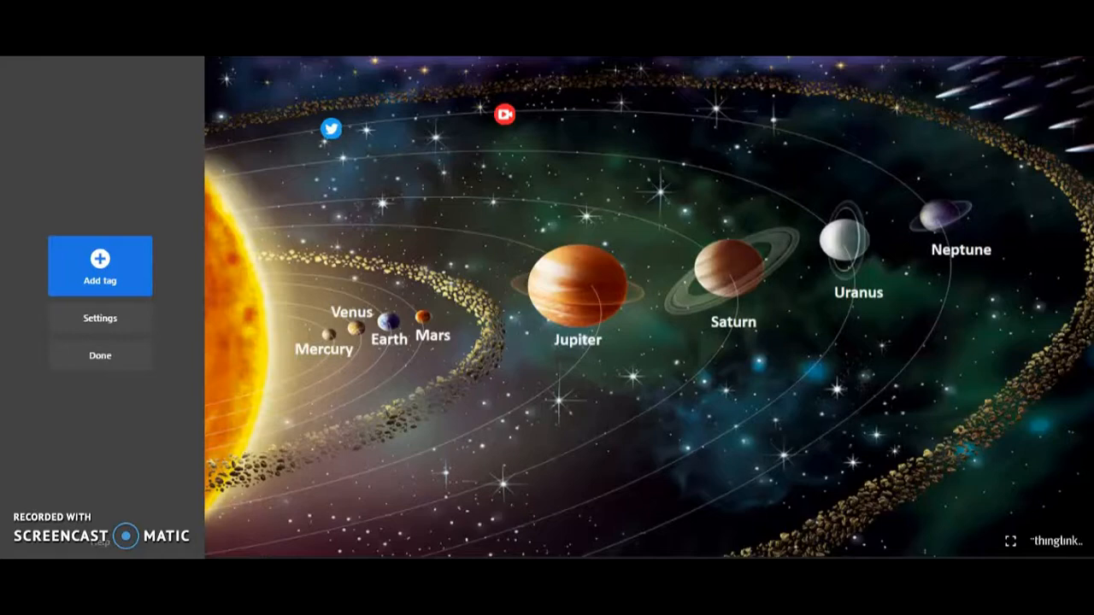
click(112, 285)
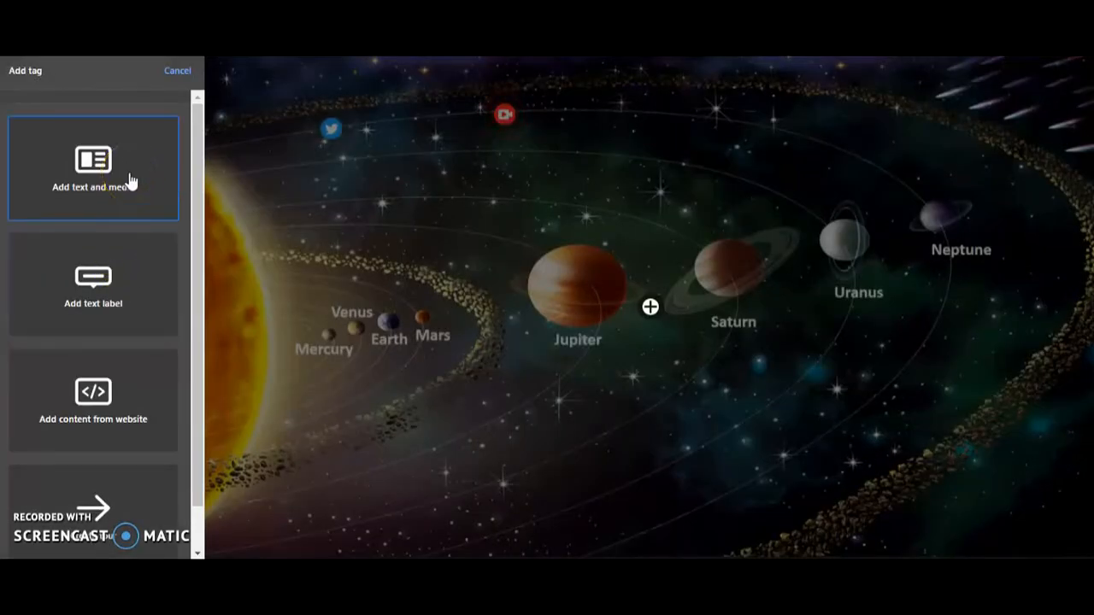
click(117, 282)
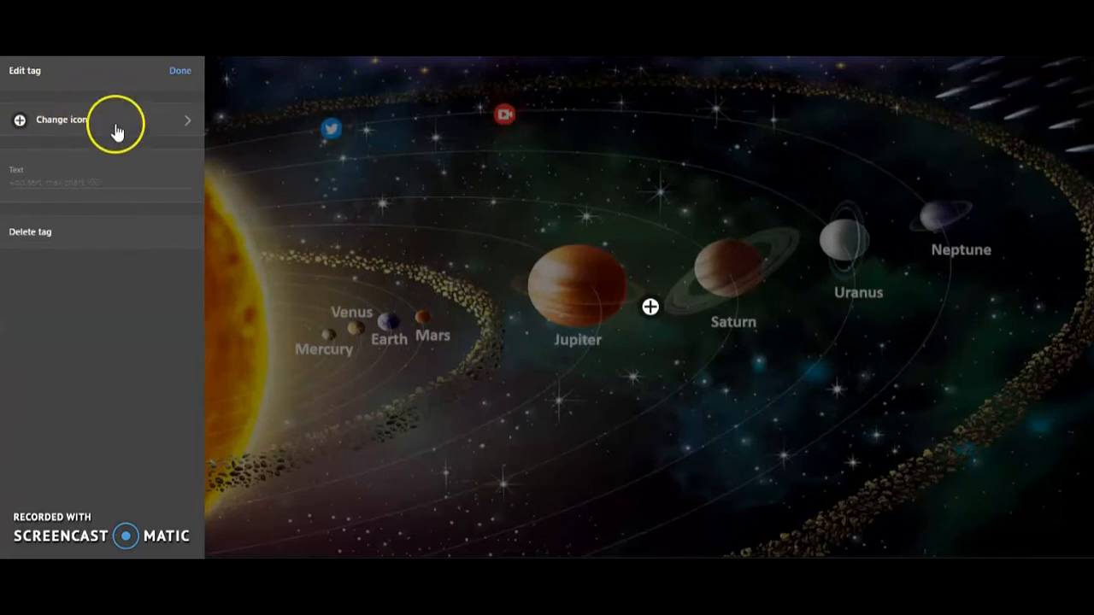
click(29, 235)
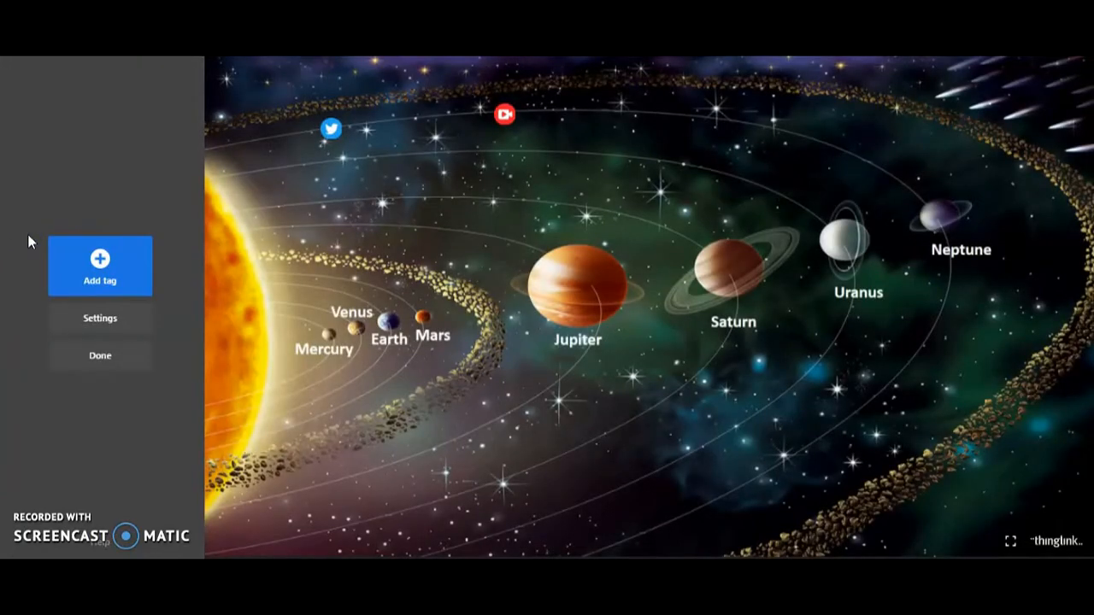
Step: Switch to ThingLink, add a tag with content from a website and paste the copied Quizlet Match embed code into it
click(101, 287)
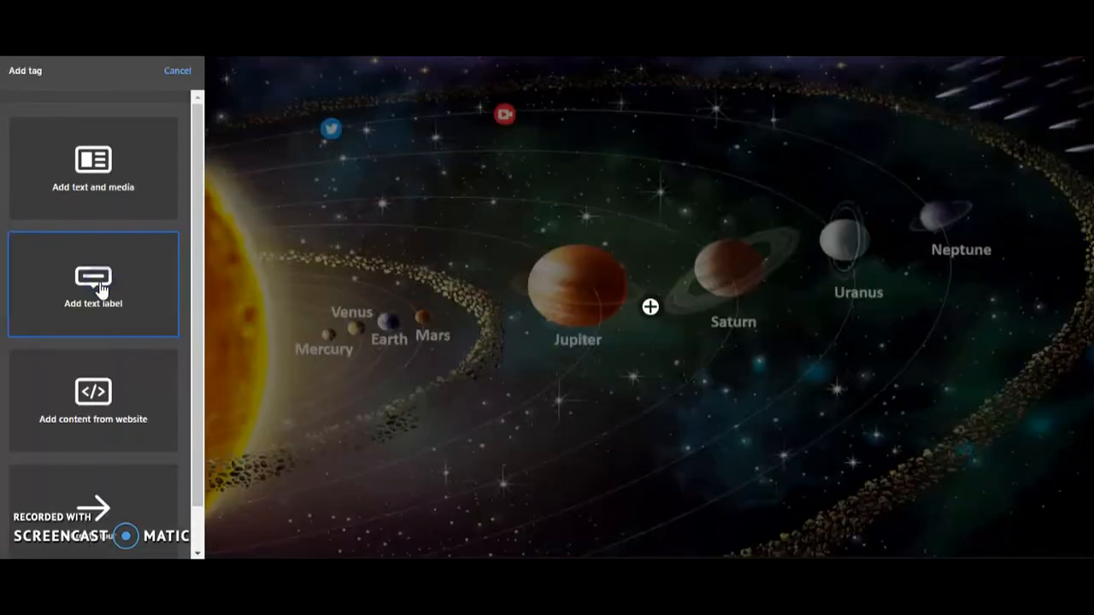
click(73, 415)
click(47, 176)
right_click(48, 174)
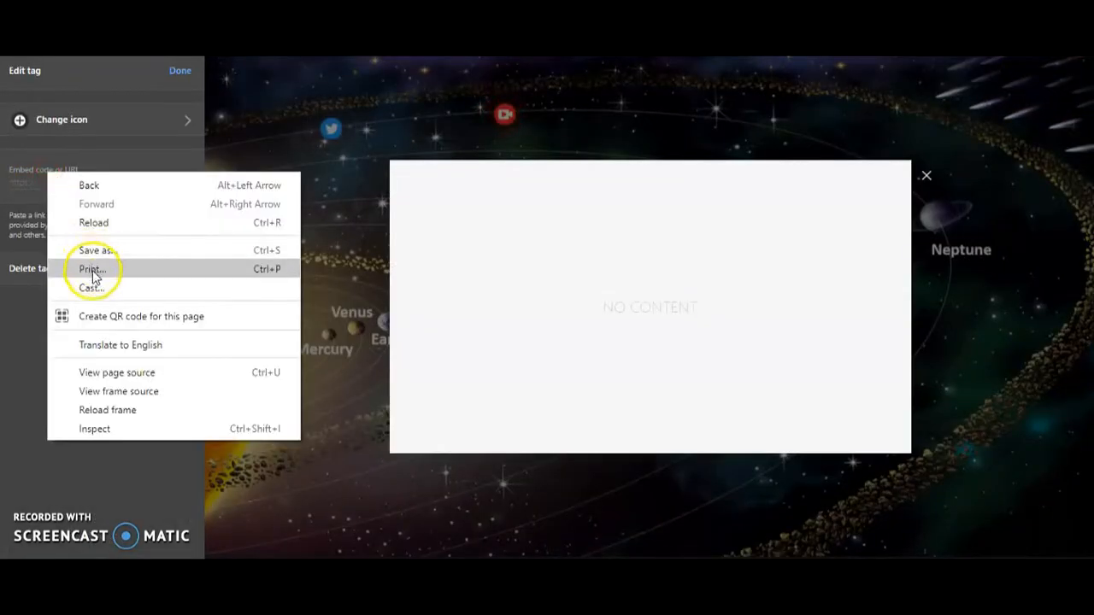
click(21, 174)
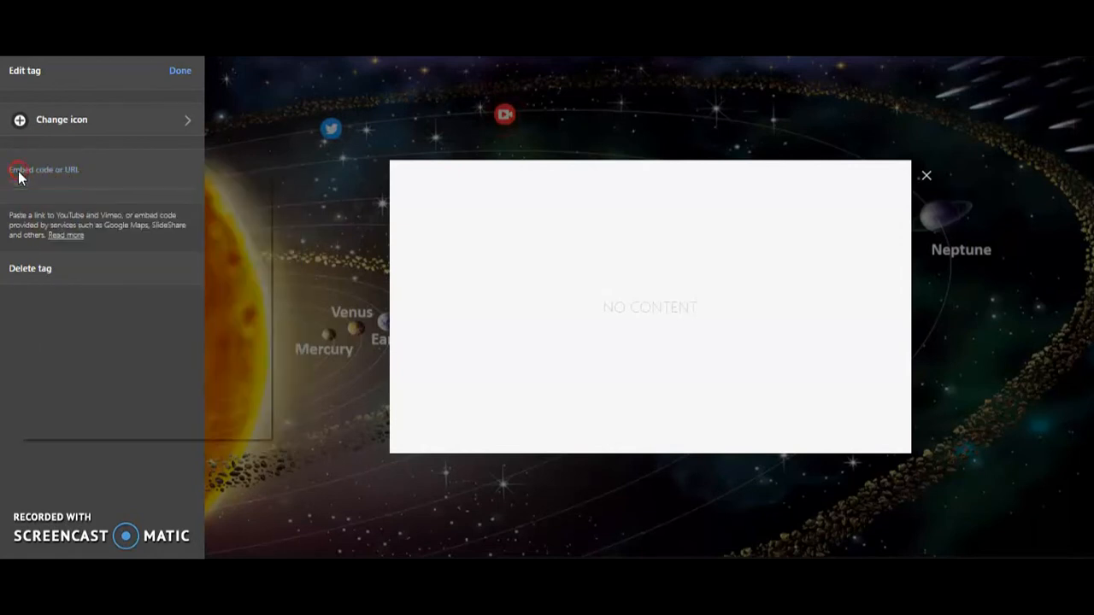
right_click(19, 176)
click(12, 179)
click(12, 179)
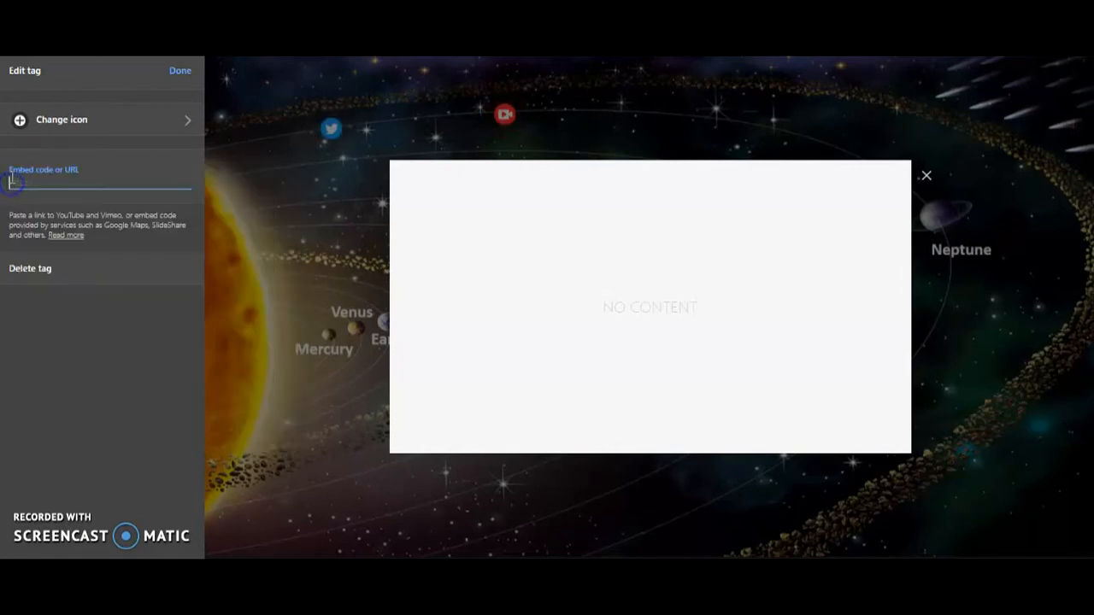
right_click(13, 179)
click(75, 306)
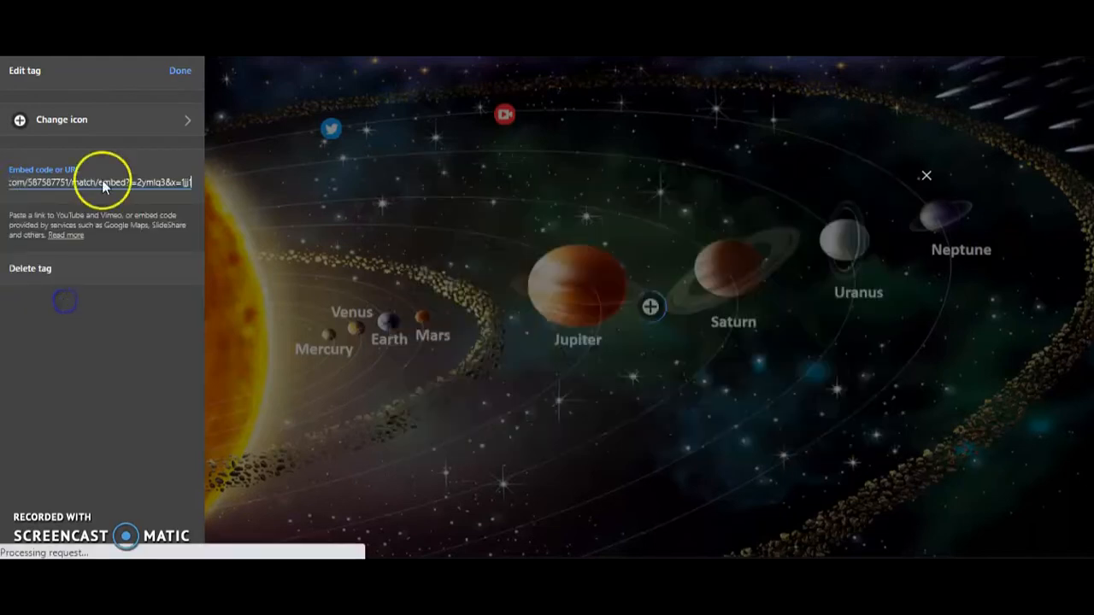
Step: Give the Quizlet tag the white game controller icon and move it above the gap between Jupiter and Saturn, level with the video tag
click(85, 125)
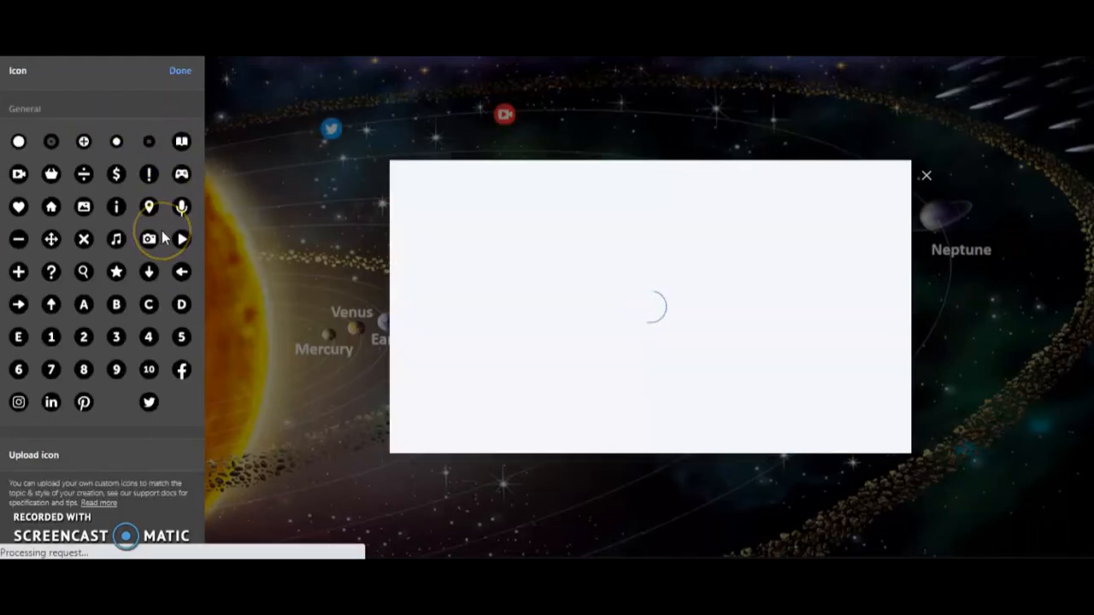
click(187, 177)
click(51, 206)
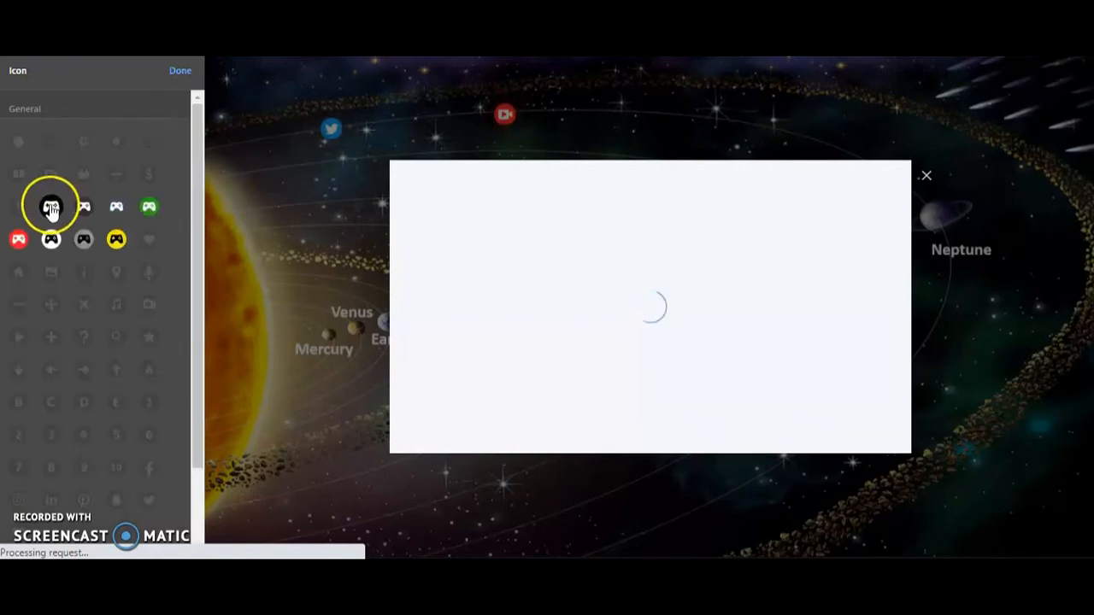
click(51, 240)
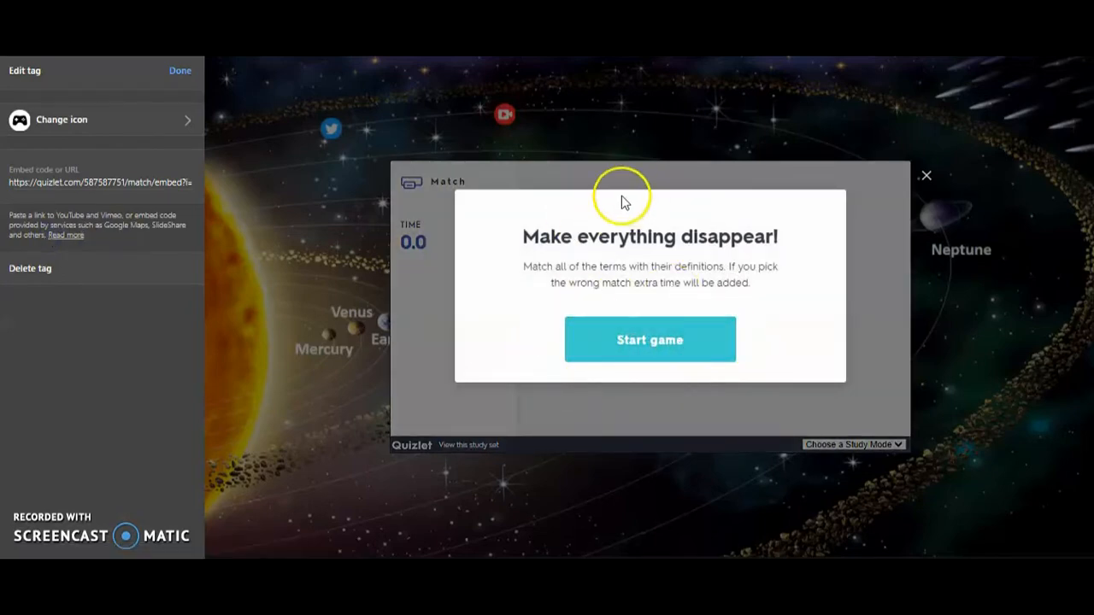
click(180, 83)
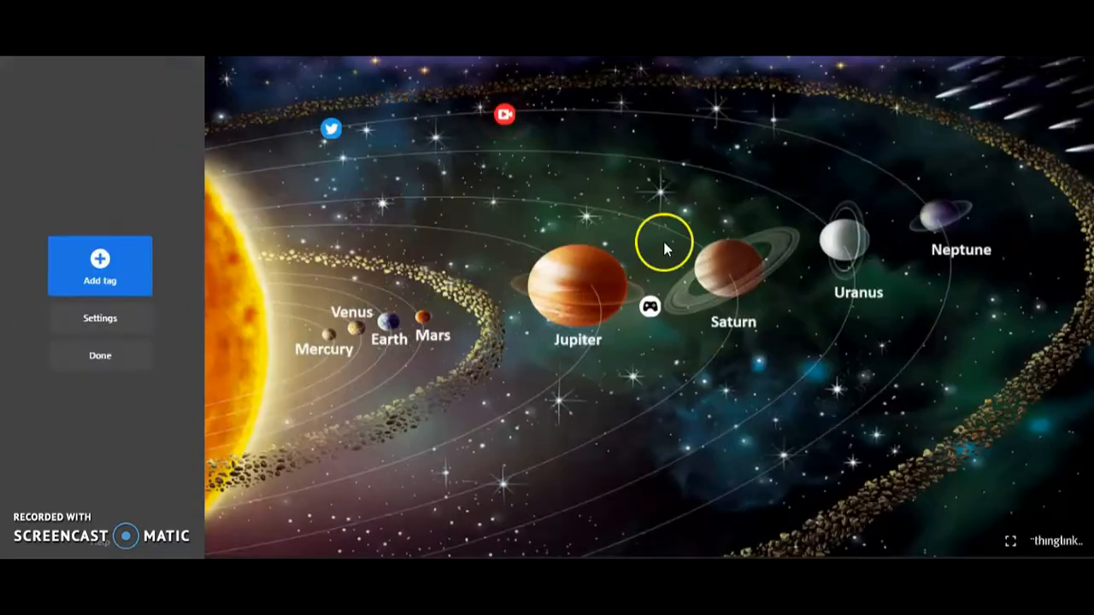
drag(650, 304, 672, 113)
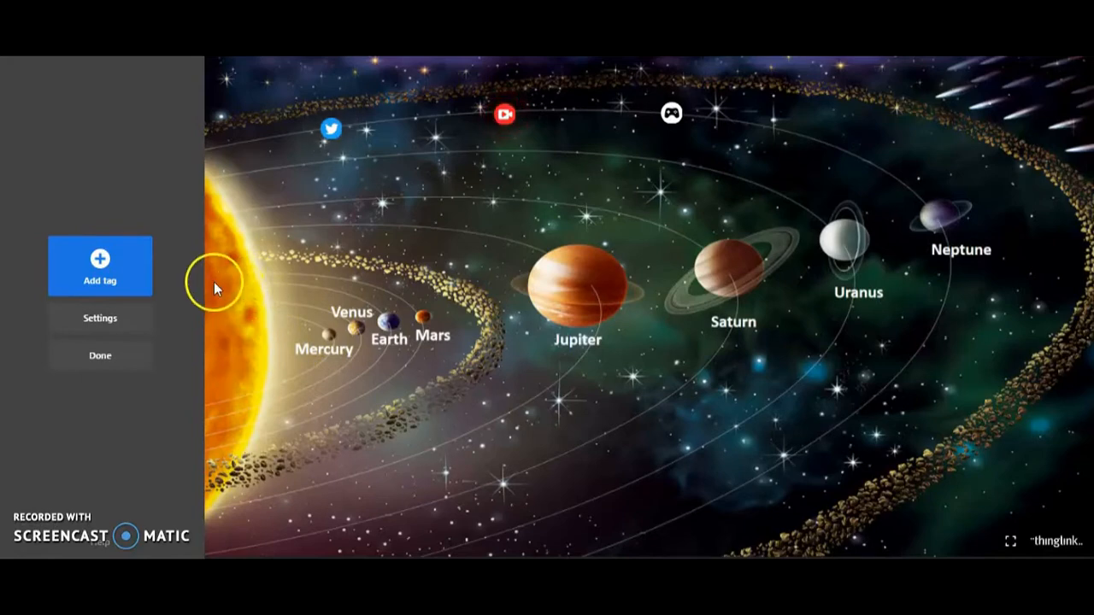
Step: Add a text label tag reading "Sun- Star at the centre of our system"
click(99, 262)
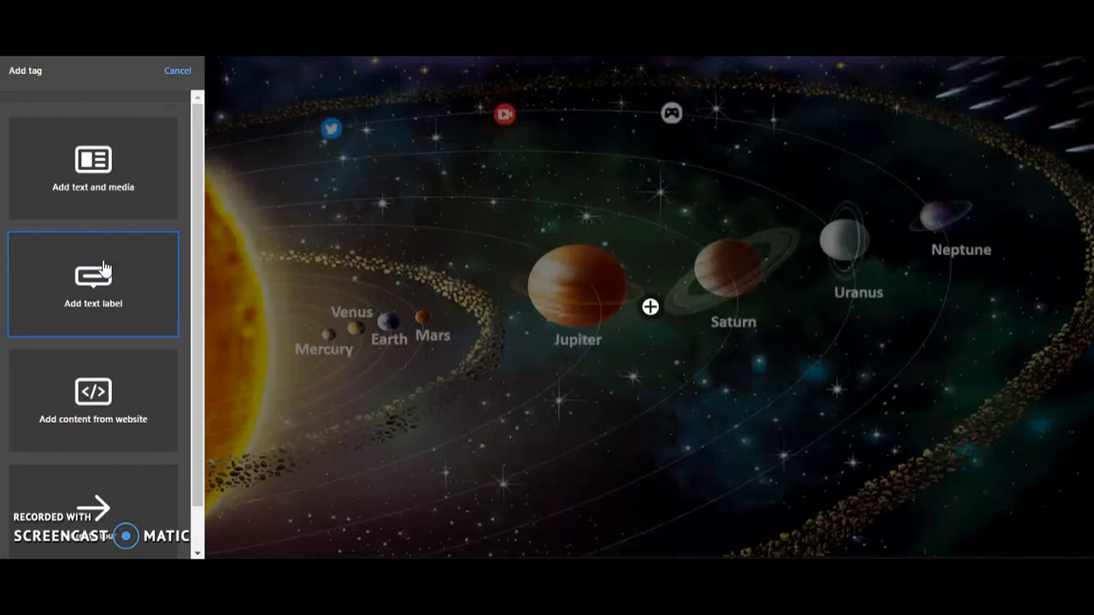
click(100, 273)
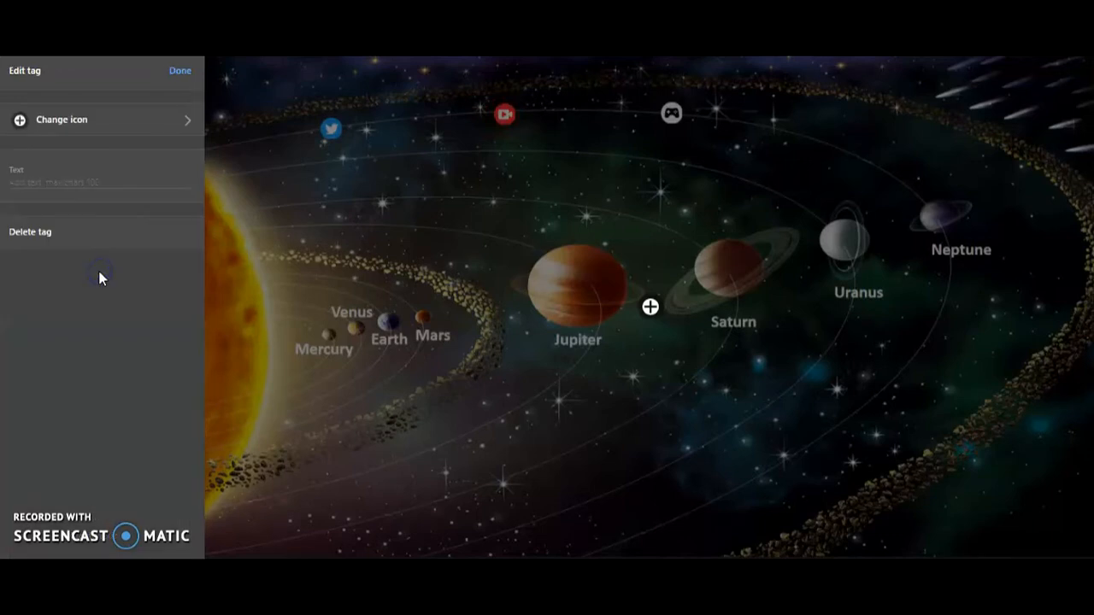
click(34, 182)
text(Sun-)
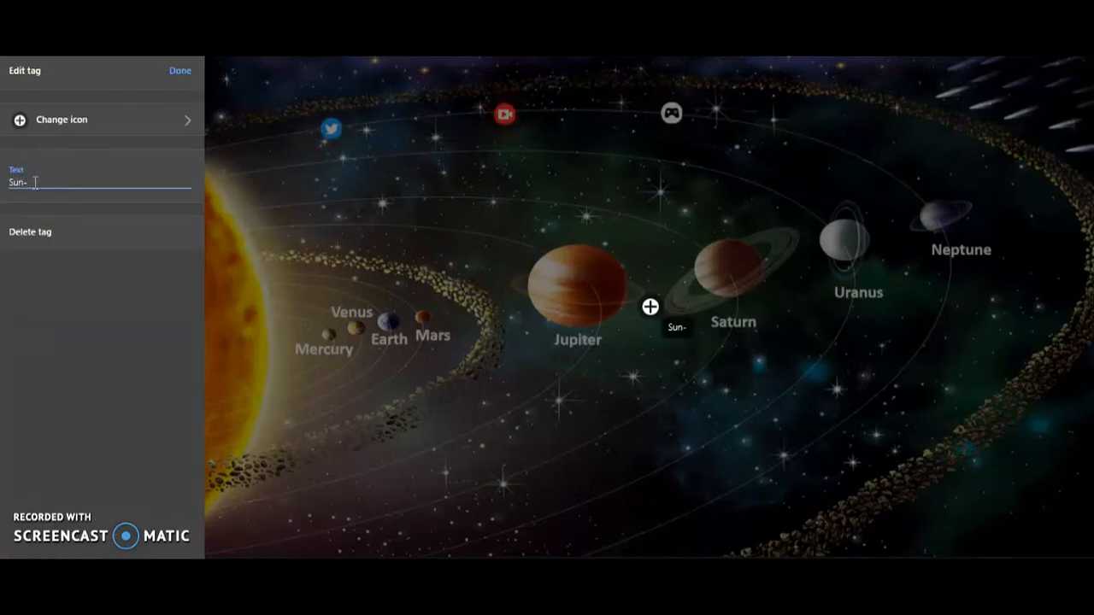
text( Star at the)
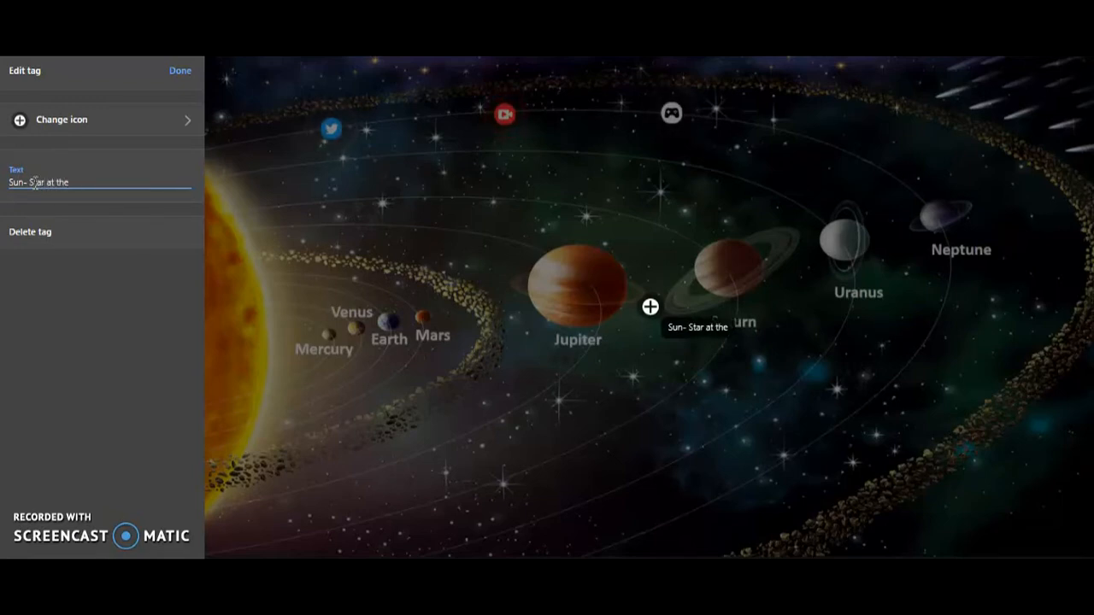
text( centre of our)
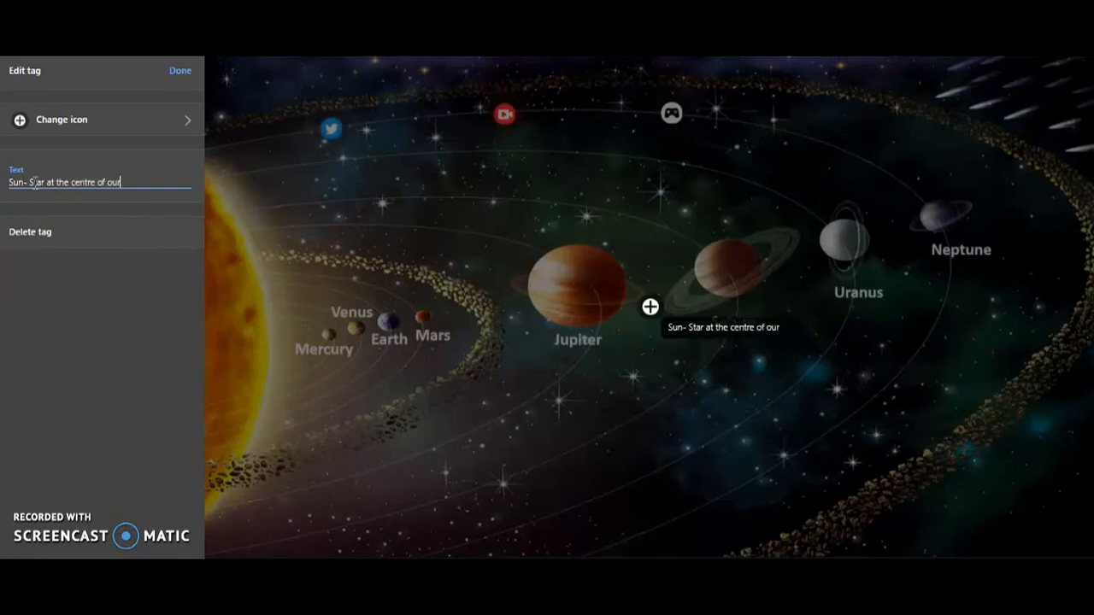
text( Galax)
key(BackSpace)
key(BackSpace)
key(BackSpace)
text(system)
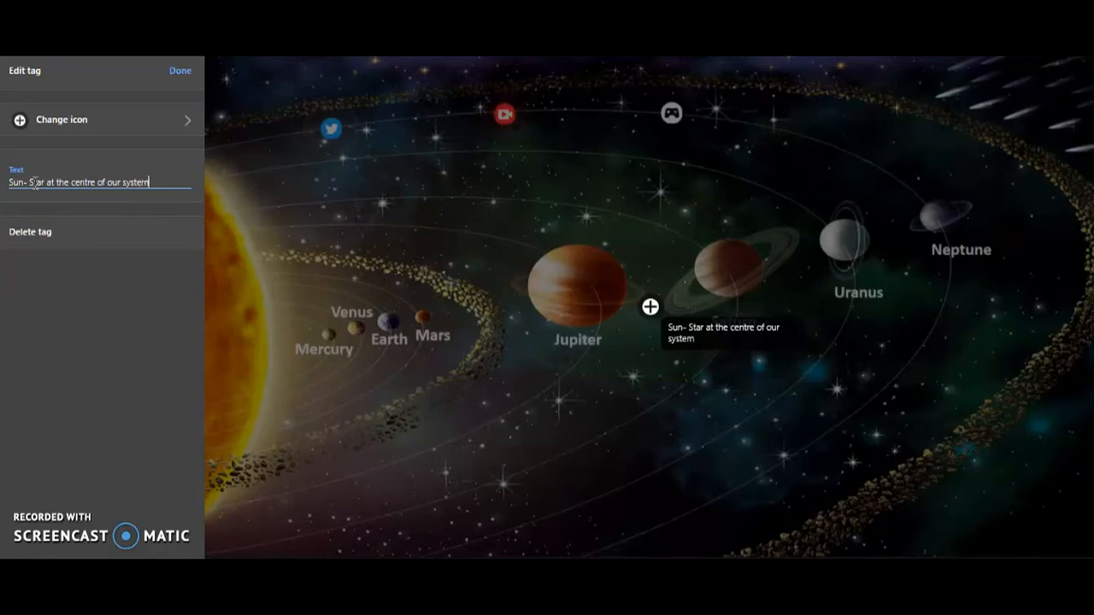
Step: Correct the label's ending so the text reads "Sun- Star at the centre of our Solar System"
click(123, 184)
key(BackSpace)
key(BackSpace)
key(BackSpace)
text(Sola)
click(125, 182)
key(BackSpace)
click(140, 183)
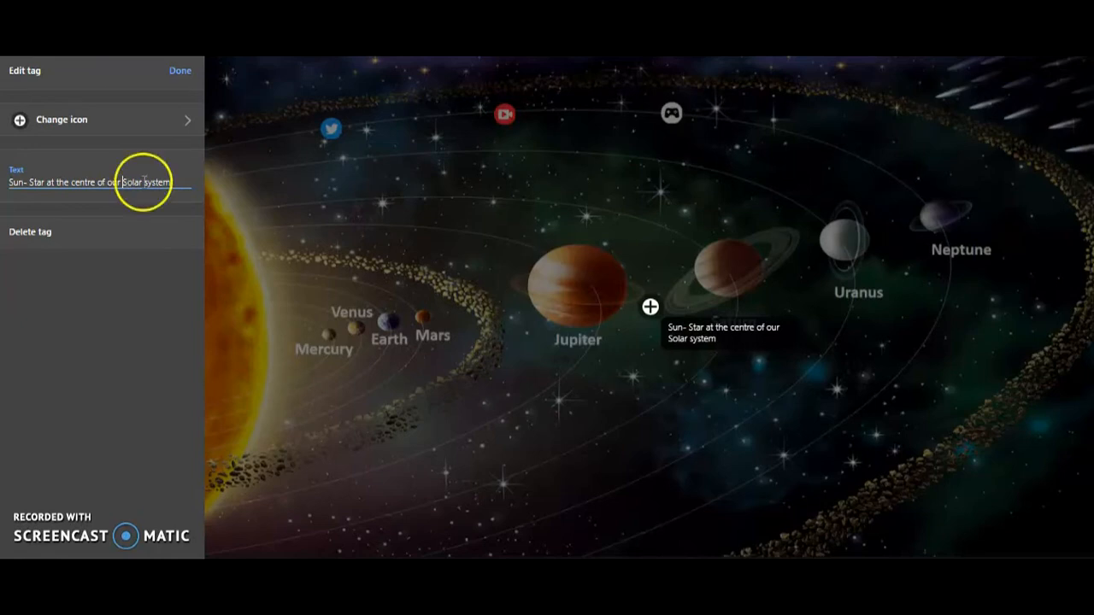
text(S)
Step: Give the Sun label the green icon with a white dot and move the tag onto the Sun
click(74, 122)
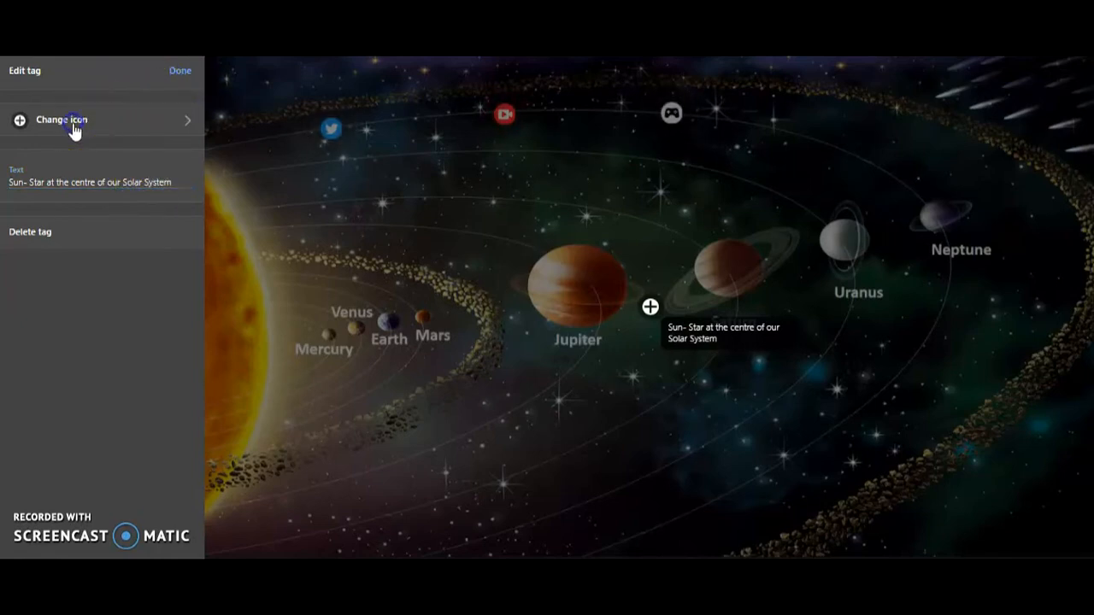
click(123, 139)
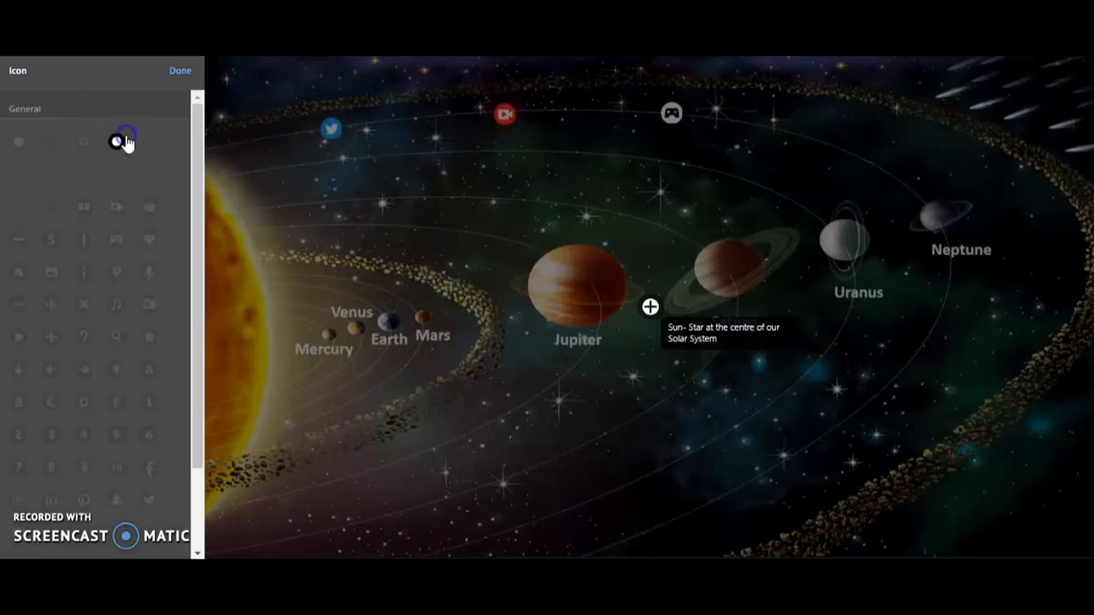
click(48, 171)
click(140, 200)
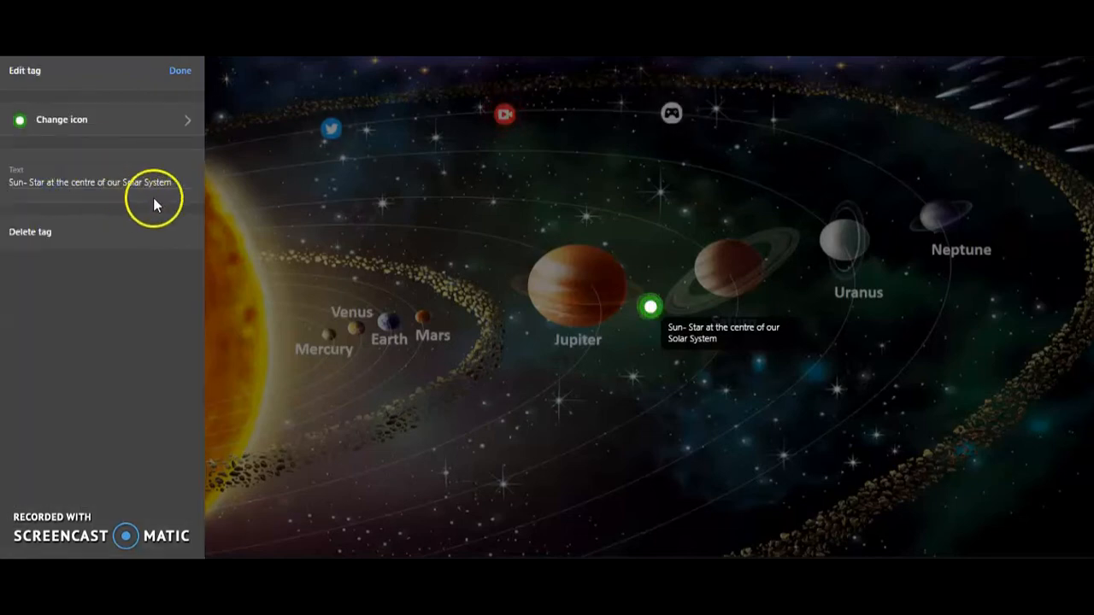
click(178, 74)
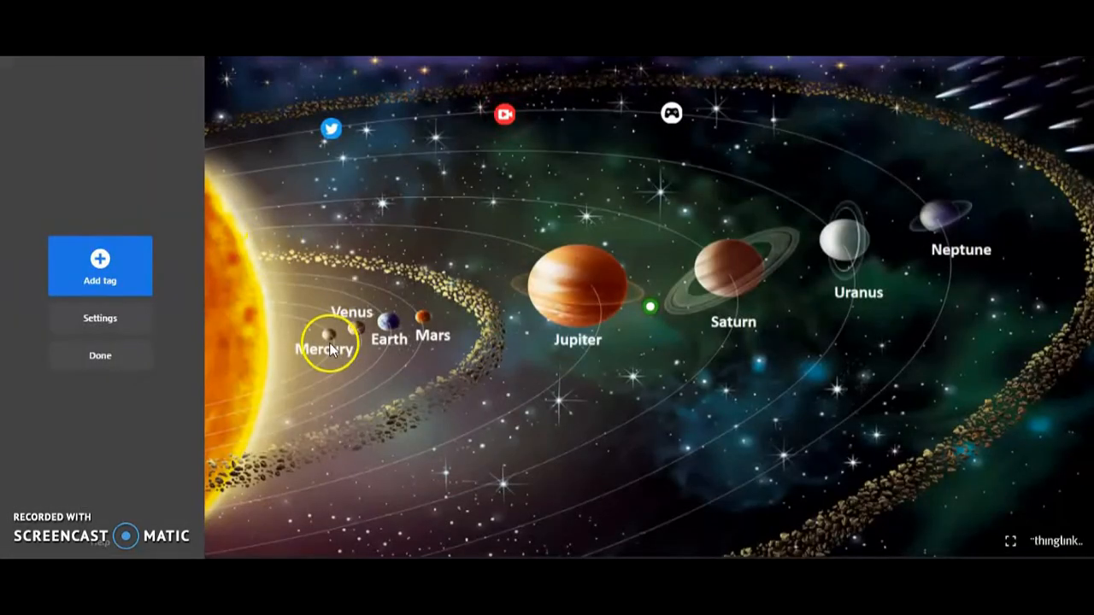
drag(647, 308, 225, 325)
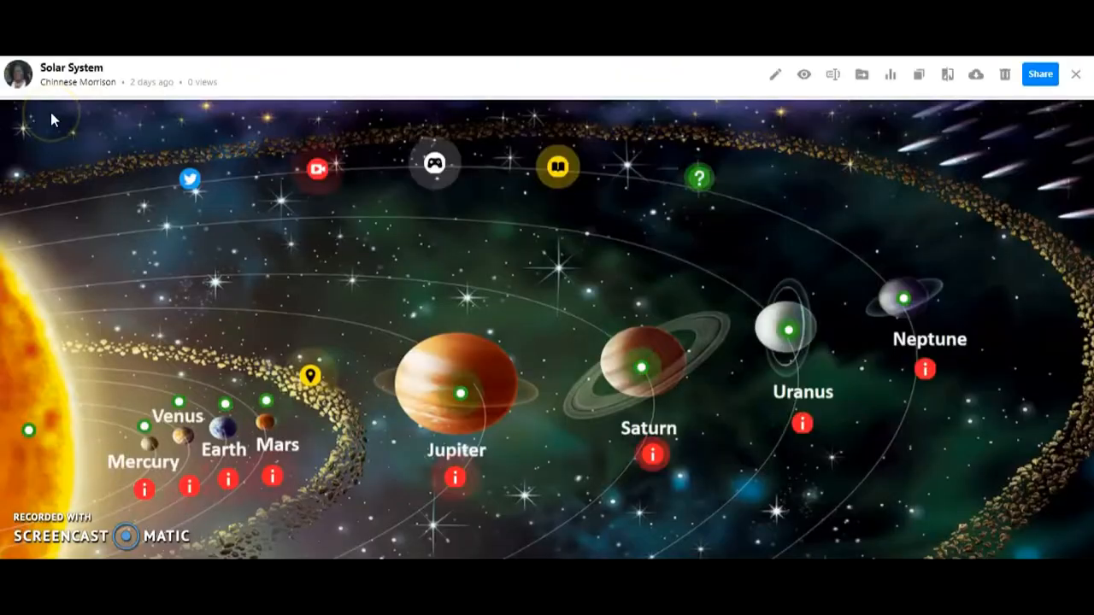
Step: Look at the green label tags for Venus, Jupiter and Neptune in the finished Solar System image
mouse_move(183, 402)
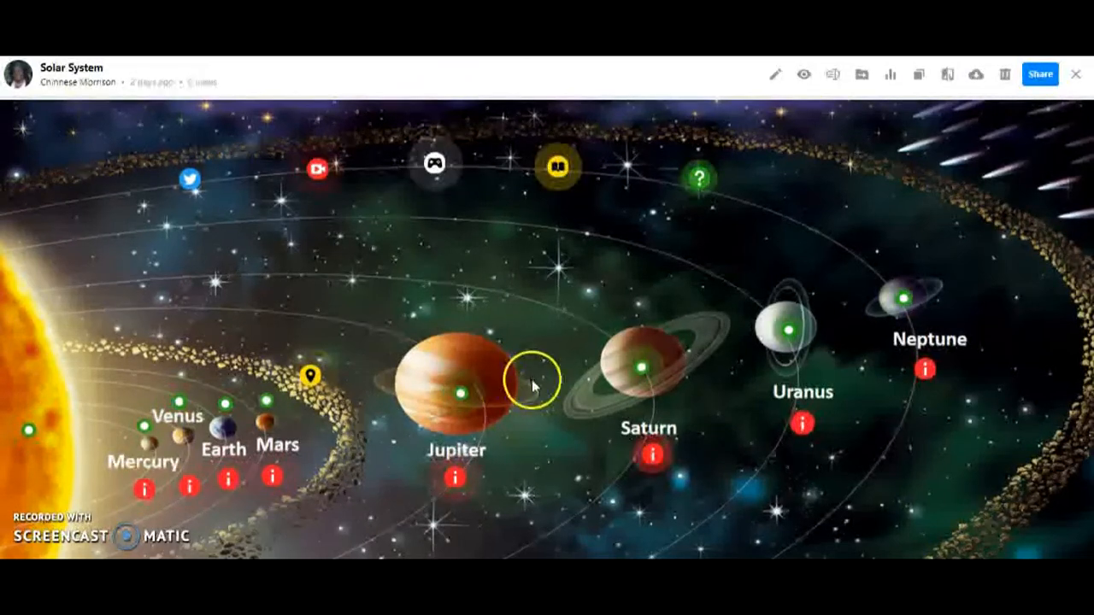
mouse_move(459, 399)
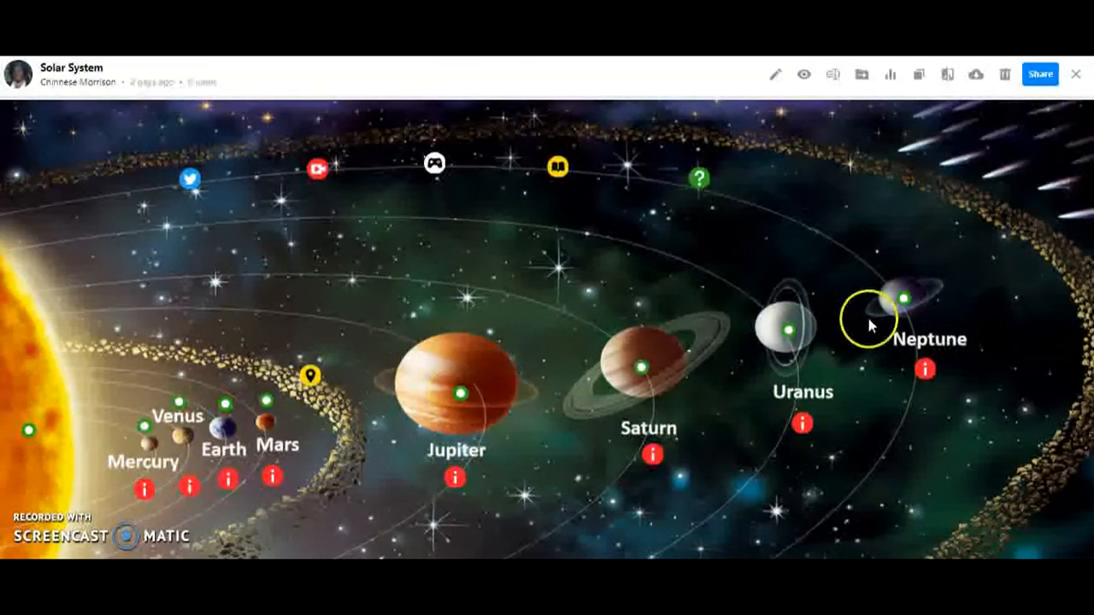
mouse_move(904, 299)
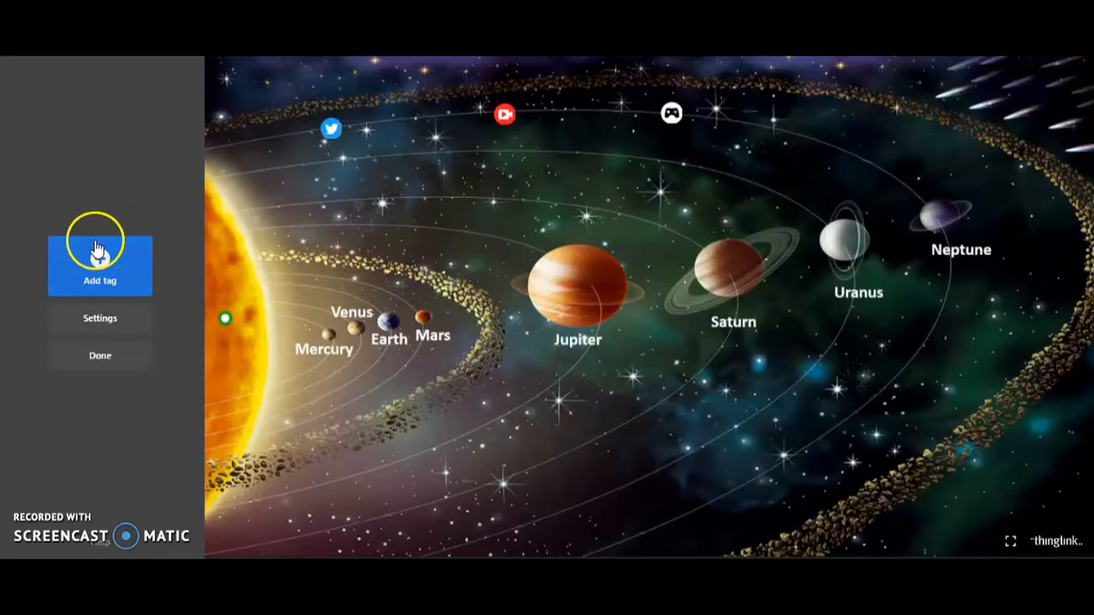
Step: Copy the web address of the Space Facts Mercury page and paste it into a new tag with content from a website
click(98, 249)
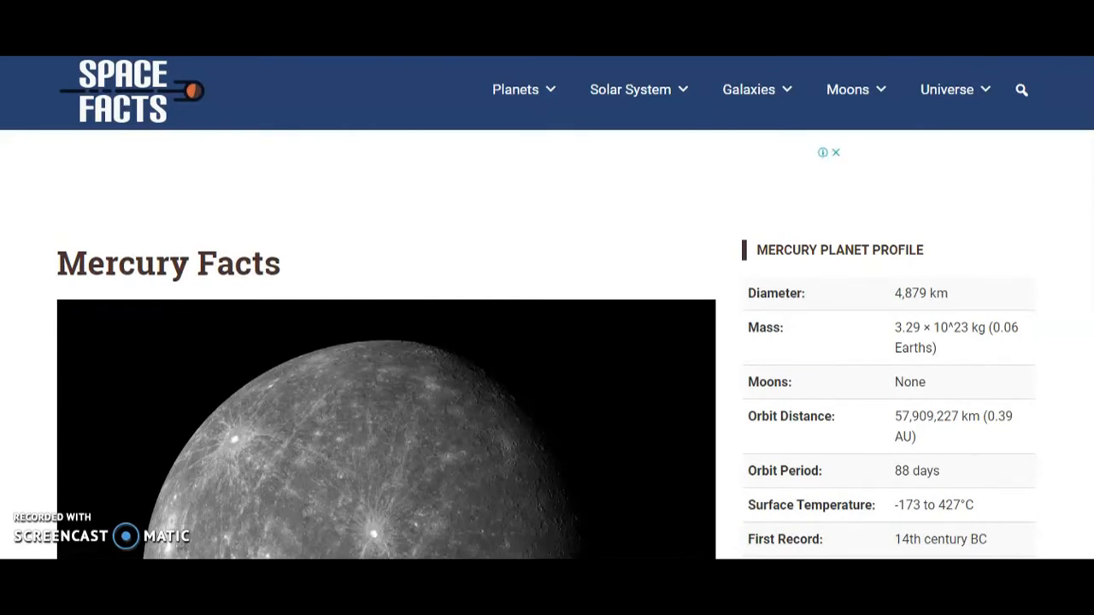
right_click(252, 13)
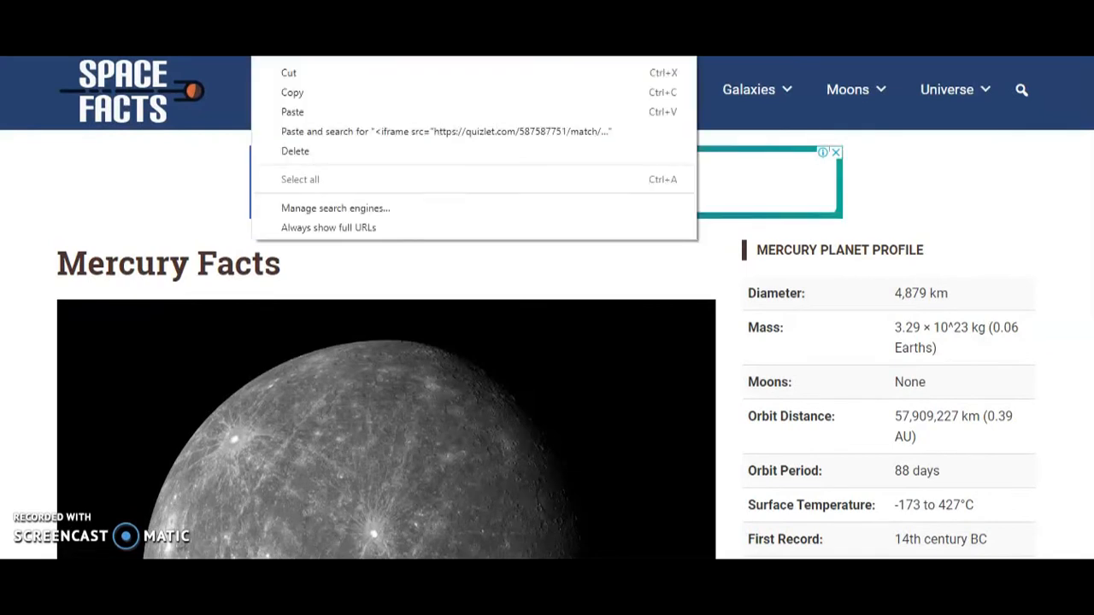
click(288, 92)
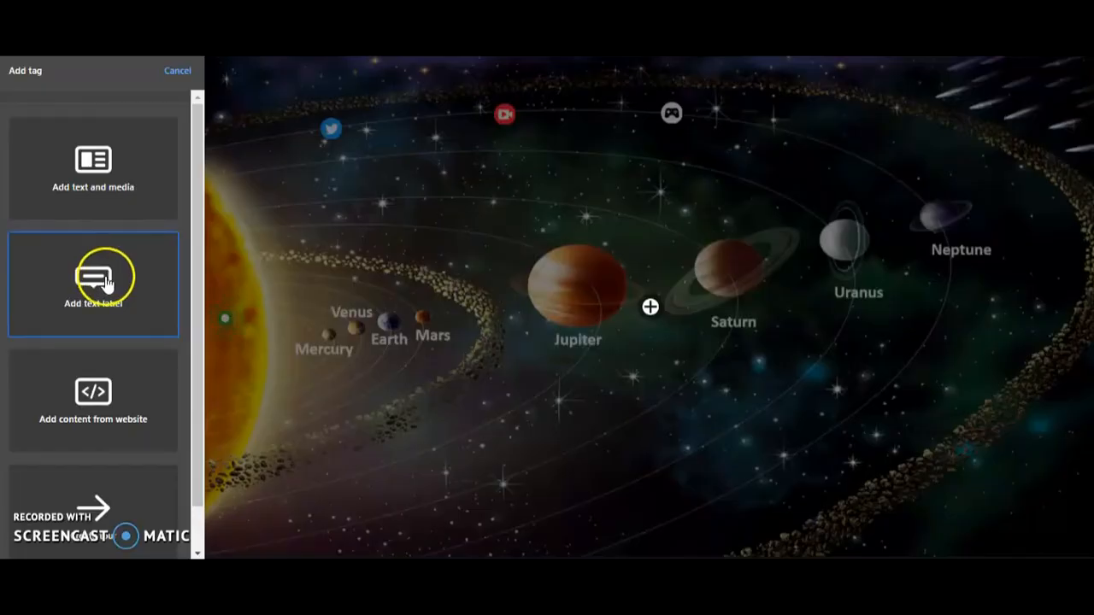
click(89, 419)
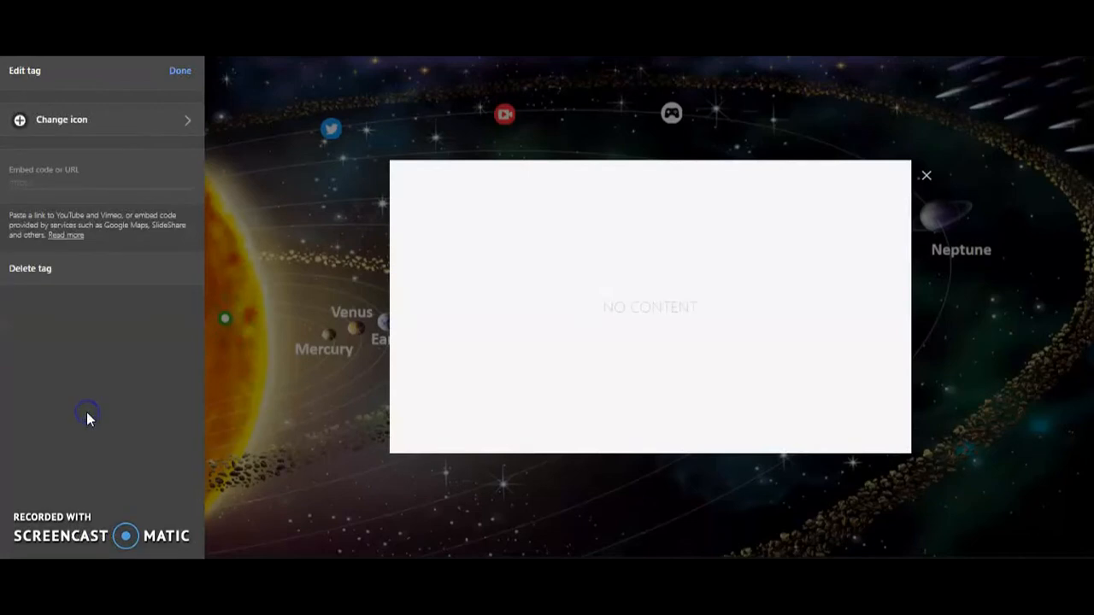
click(32, 182)
right_click(31, 183)
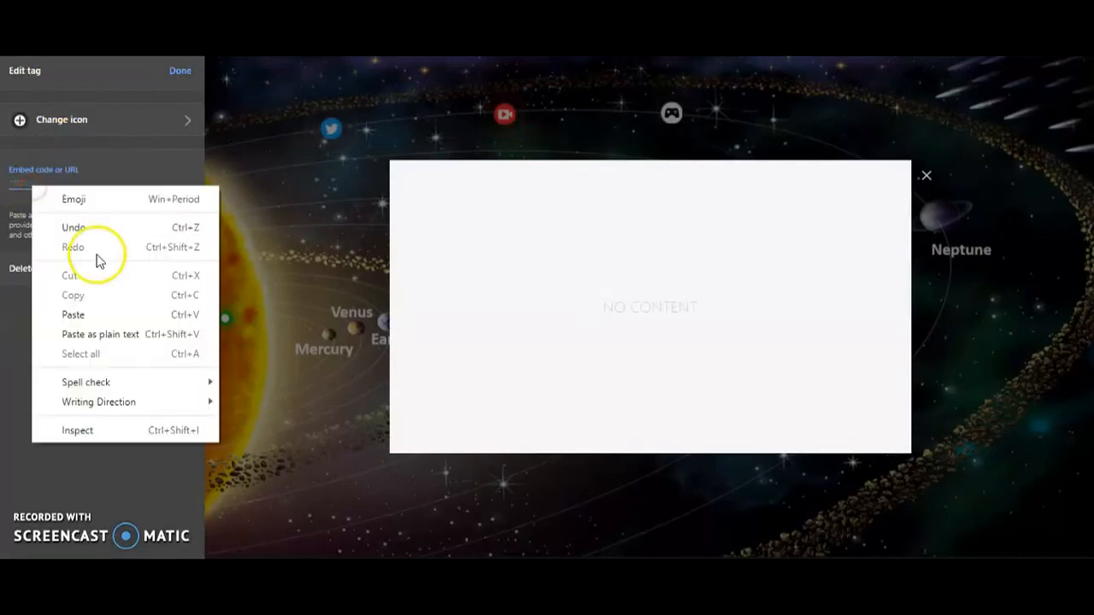
click(75, 315)
Step: Give the Mercury facts tag the red information icon and move it just below the Mercury label
click(80, 119)
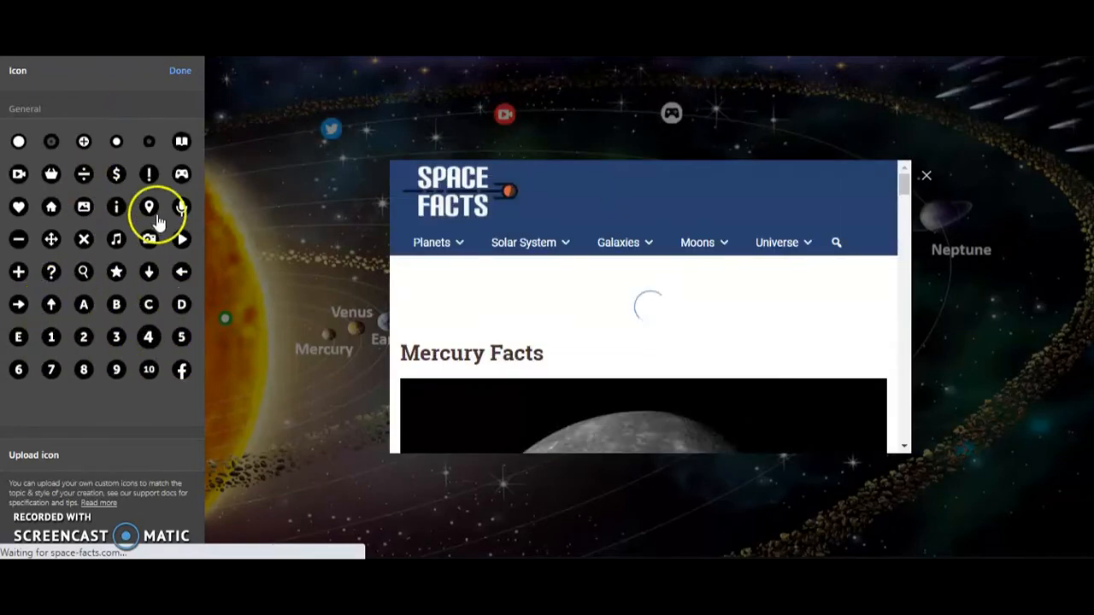
click(117, 209)
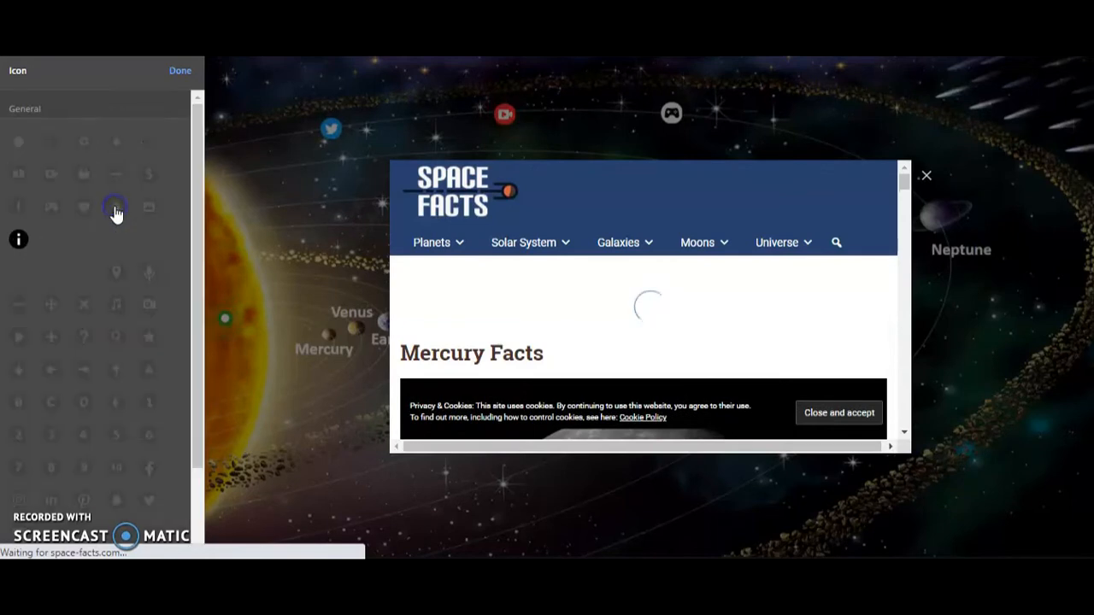
click(148, 243)
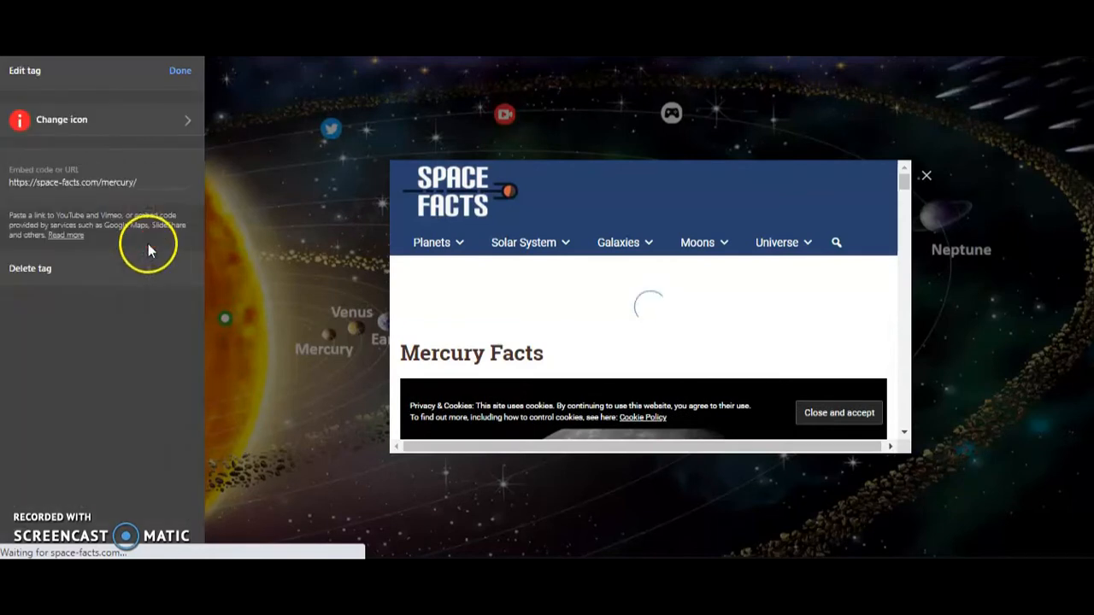
click(177, 74)
drag(621, 313, 332, 373)
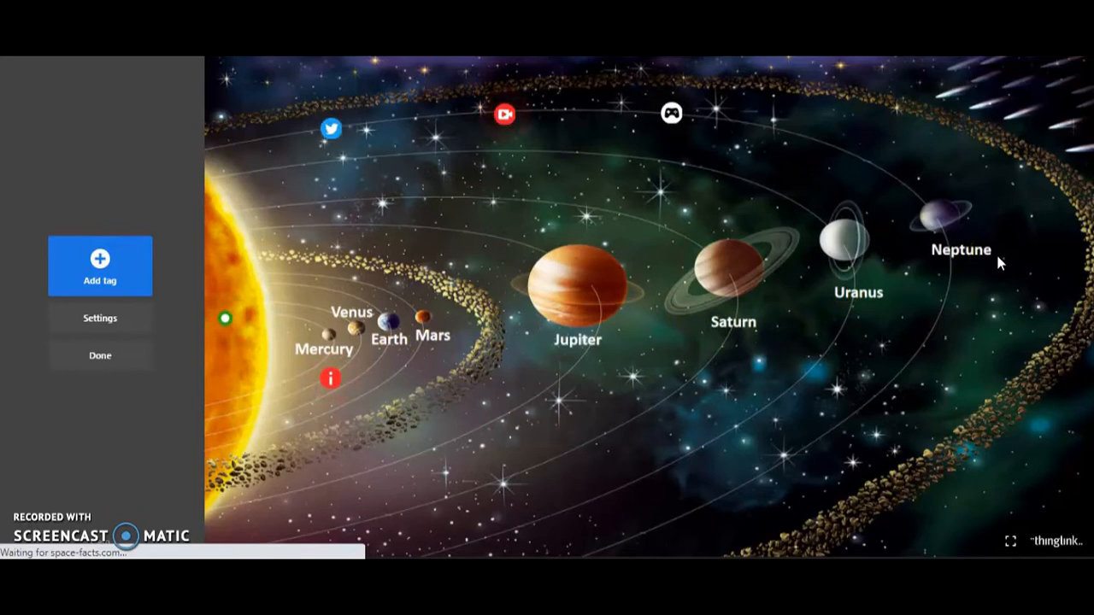
Step: Copy the link to the worksheet The Solar System on Liveworksheets and add a ThingLink tag with content from a website
click(118, 270)
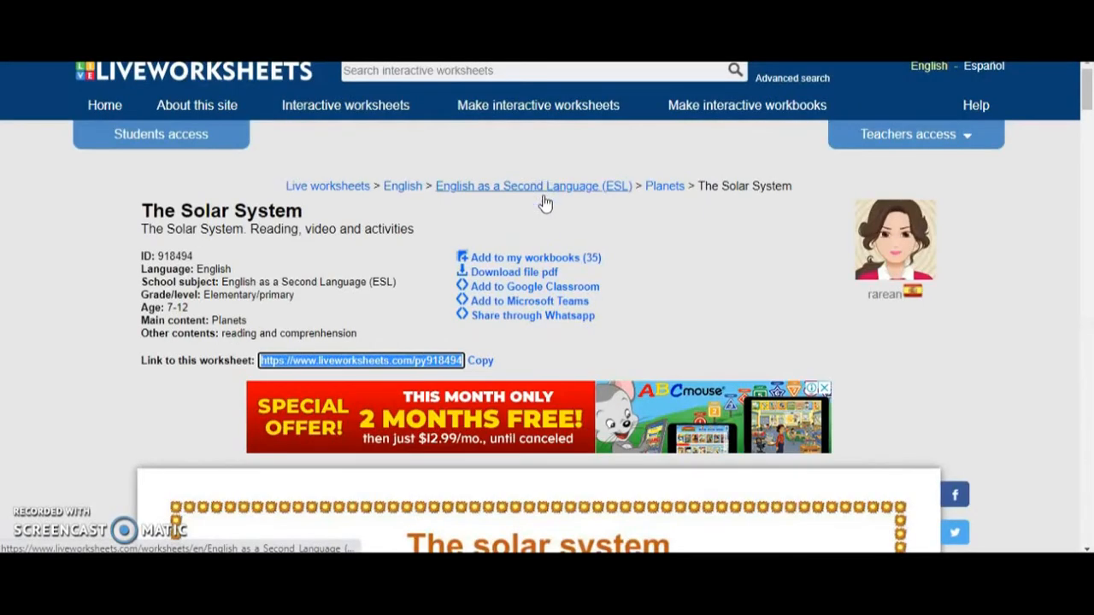
click(478, 361)
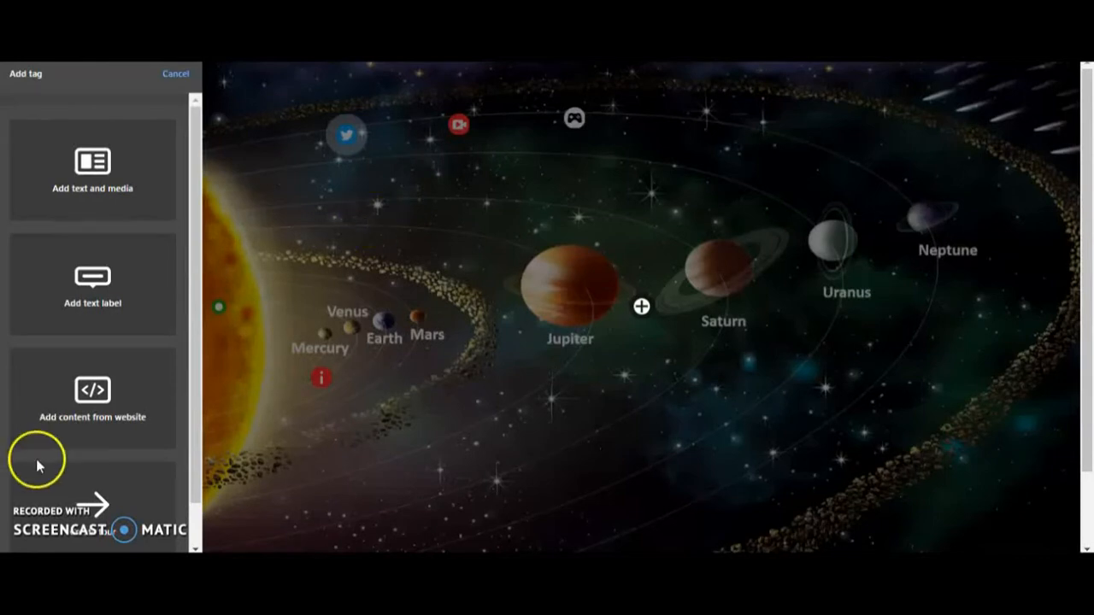
click(72, 423)
click(38, 174)
right_click(38, 172)
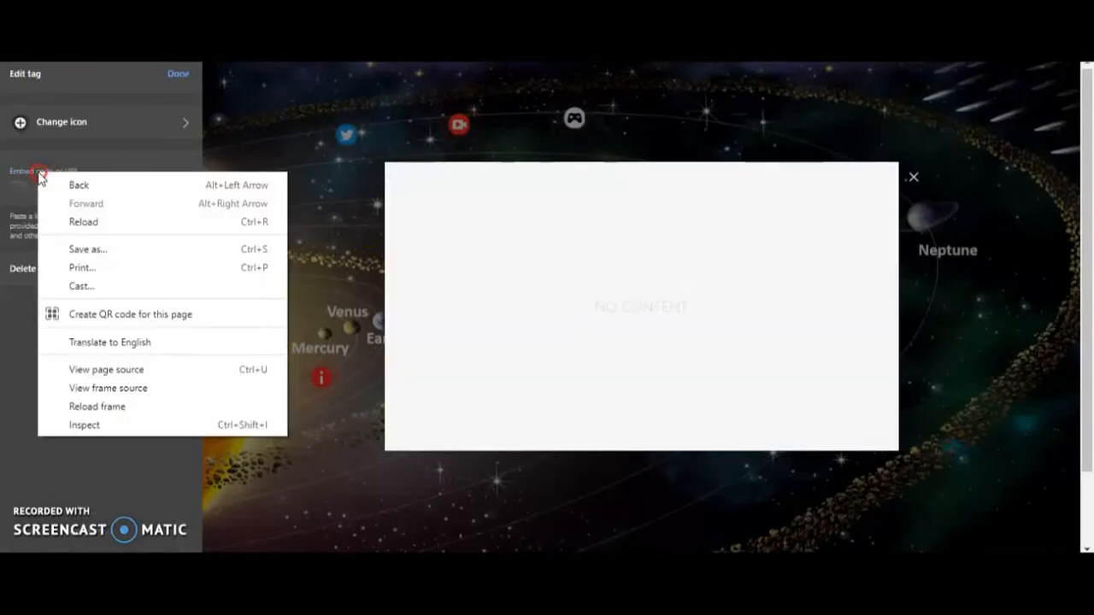
click(13, 176)
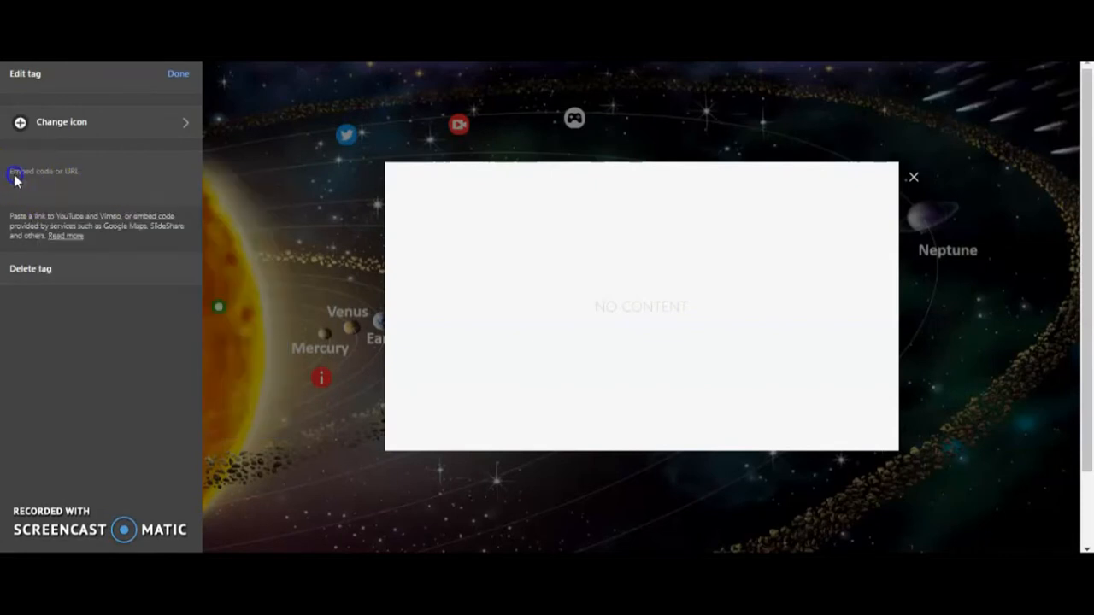
right_click(13, 179)
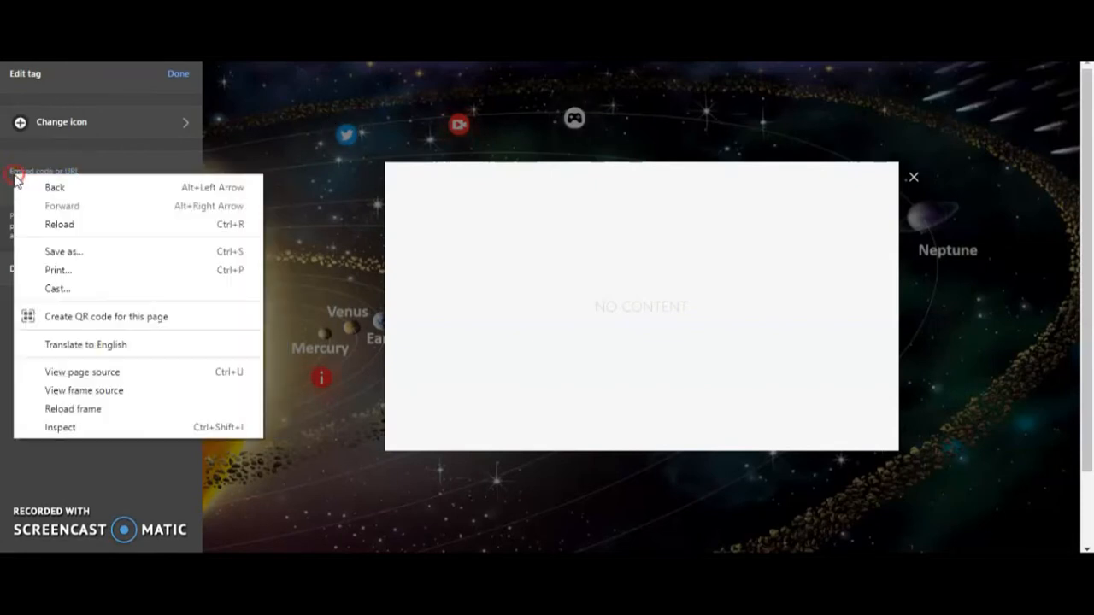
click(13, 179)
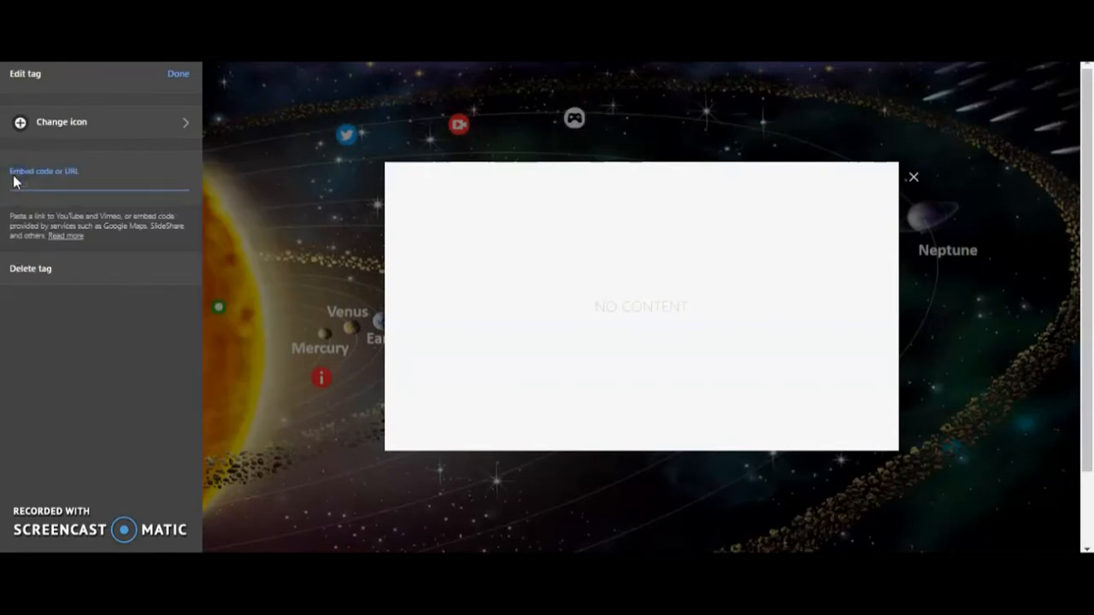
right_click(12, 178)
click(28, 177)
right_click(28, 178)
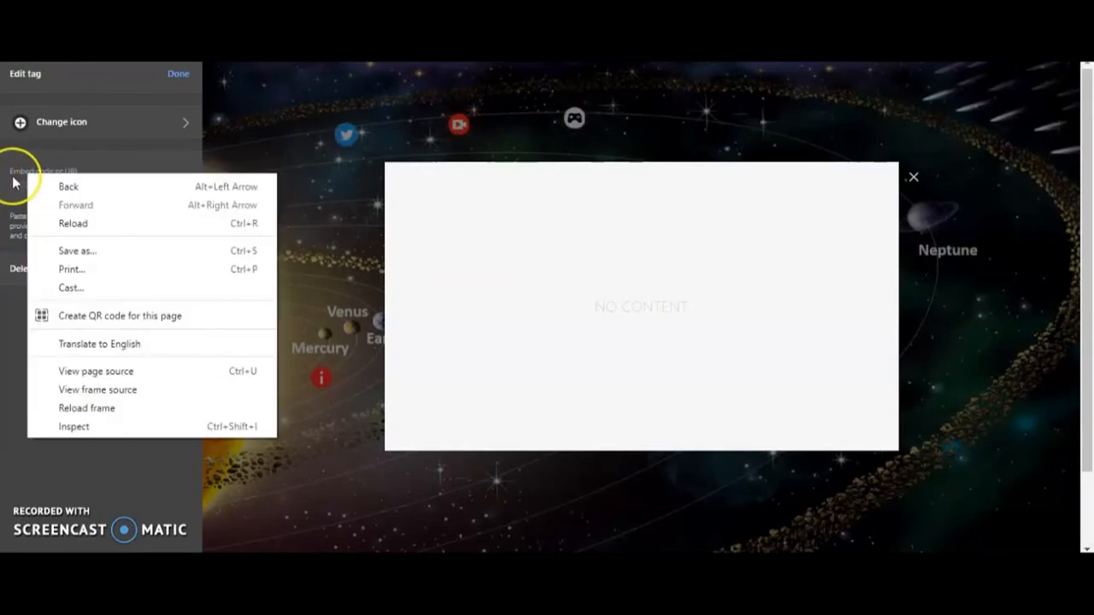
click(13, 180)
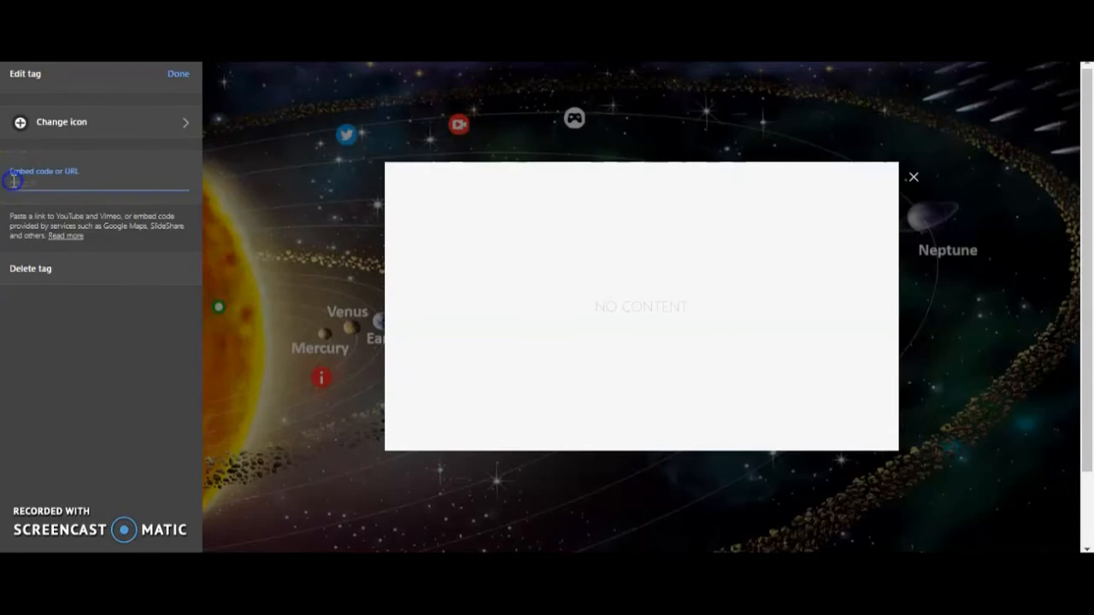
right_click(14, 182)
click(53, 308)
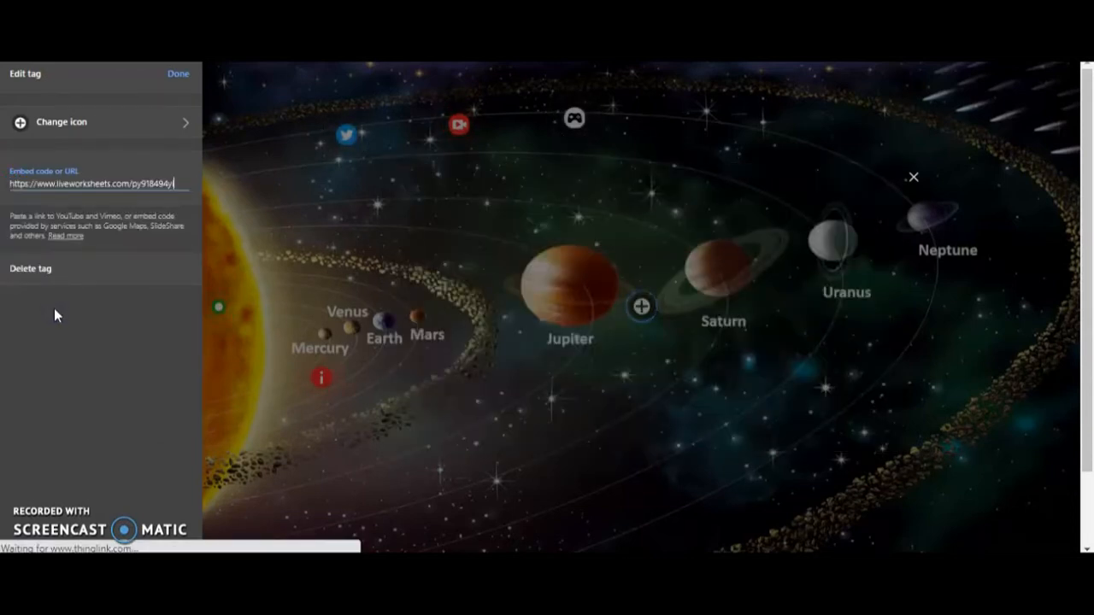
Step: Give the worksheet tag the yellow book icon and move it above Saturn, level with the game controller tag
click(161, 123)
click(178, 123)
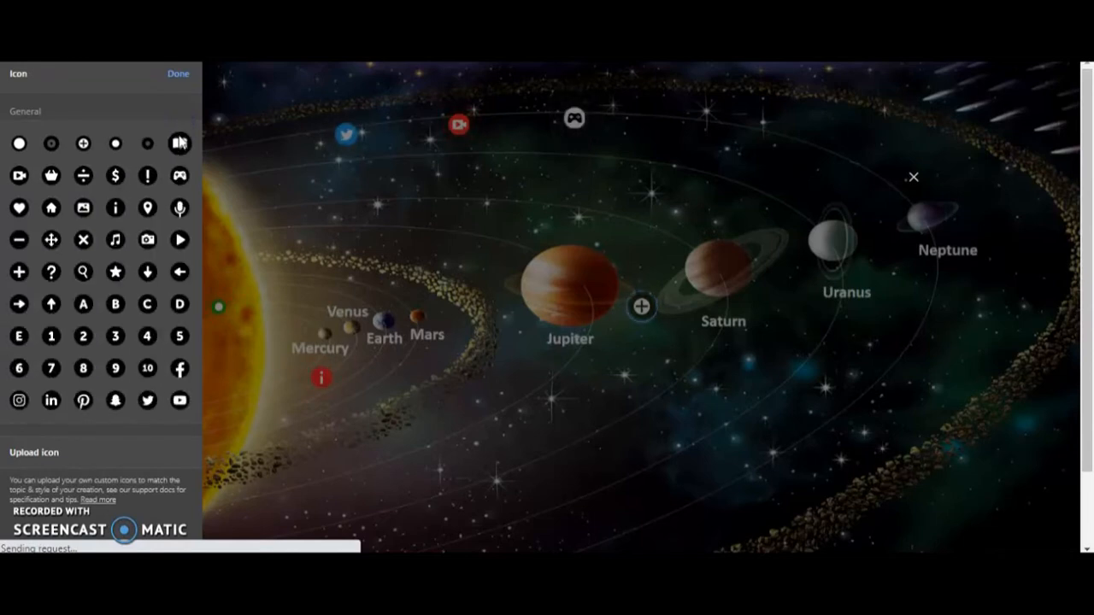
right_click(180, 143)
click(175, 151)
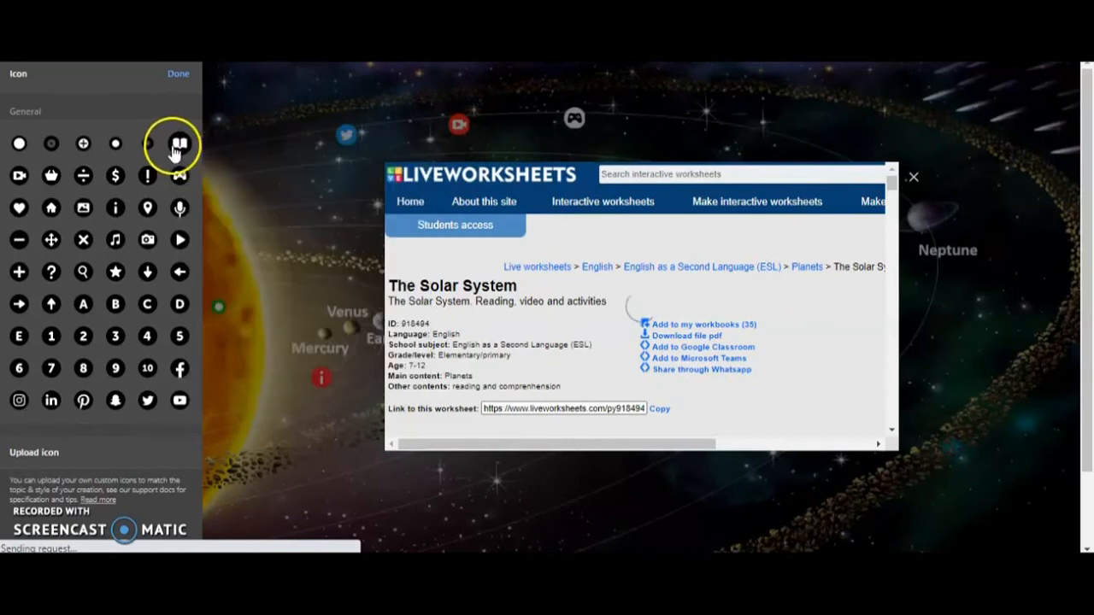
click(174, 145)
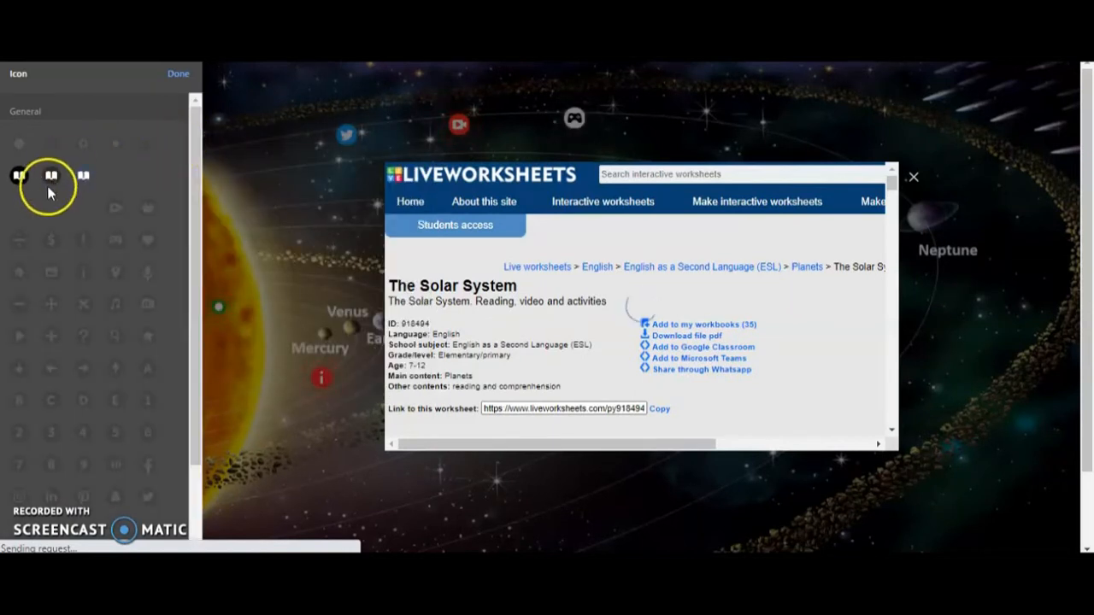
click(93, 211)
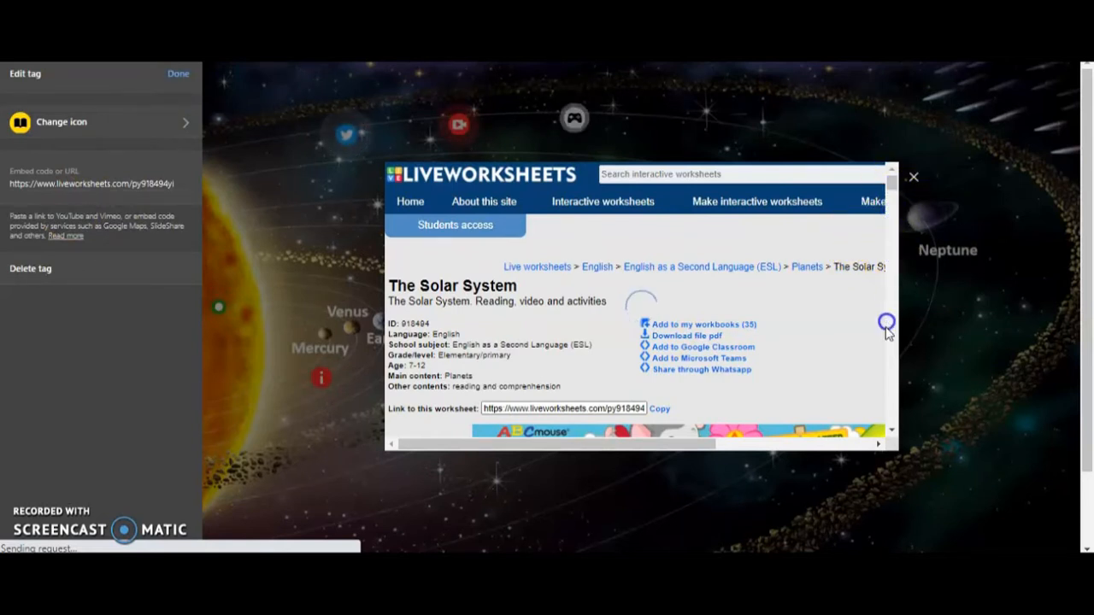
click(178, 74)
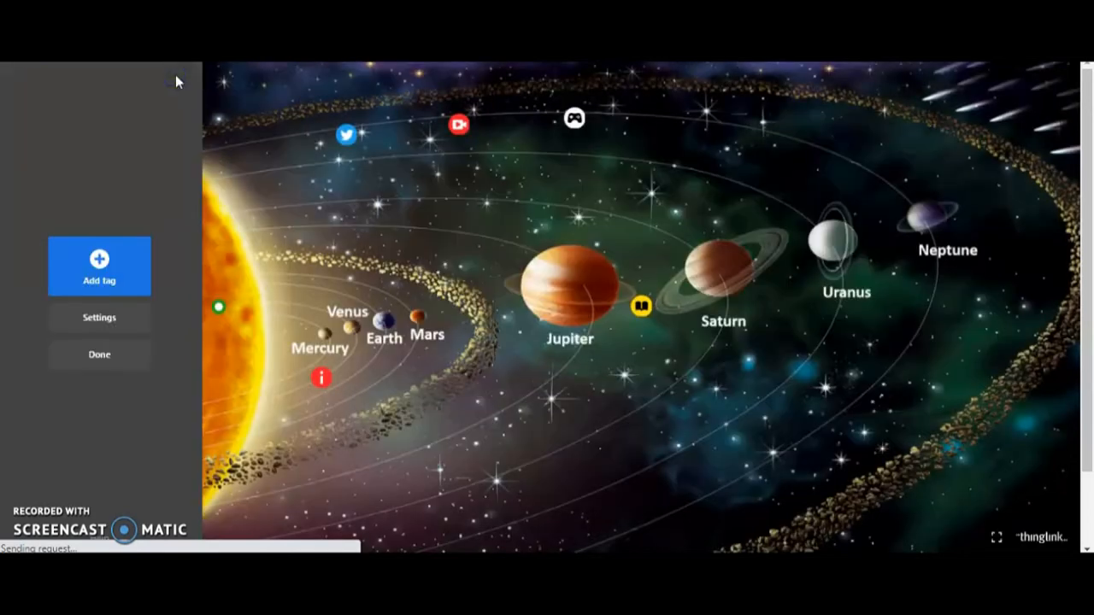
drag(643, 307, 690, 117)
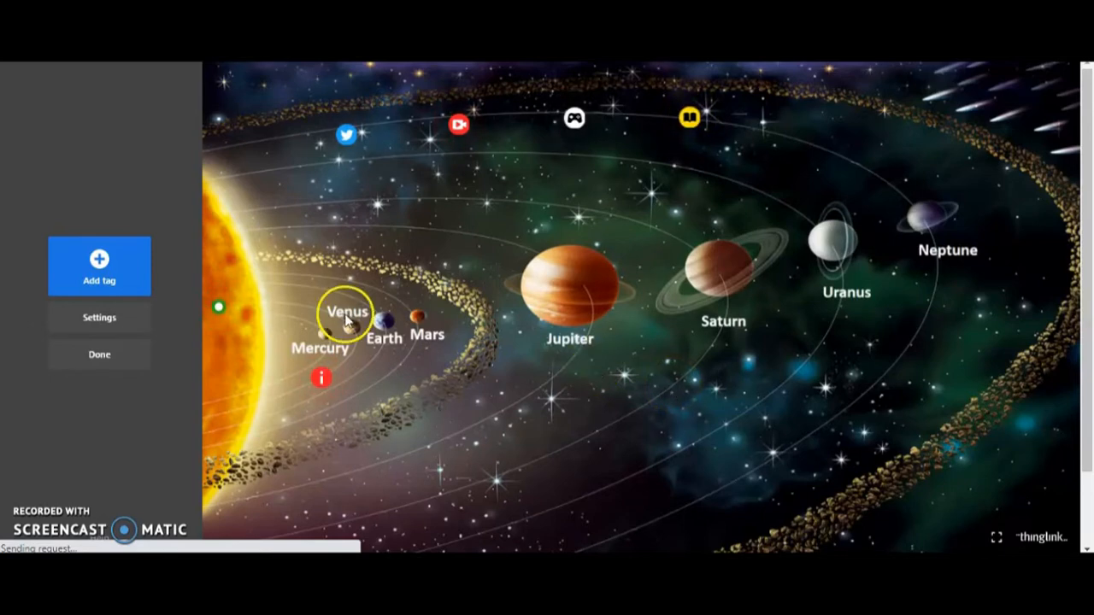
Step: Start adding a new tag, and open the sharing settings of Social Studies Class Education Assignment/Presentation.pdf in Google Drive
click(99, 258)
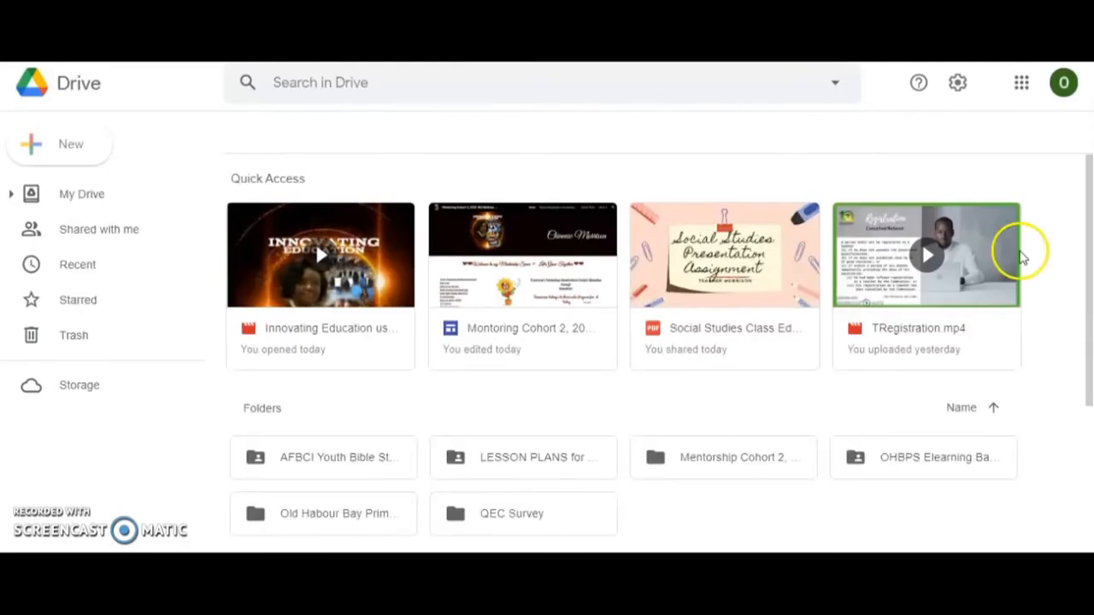
click(735, 270)
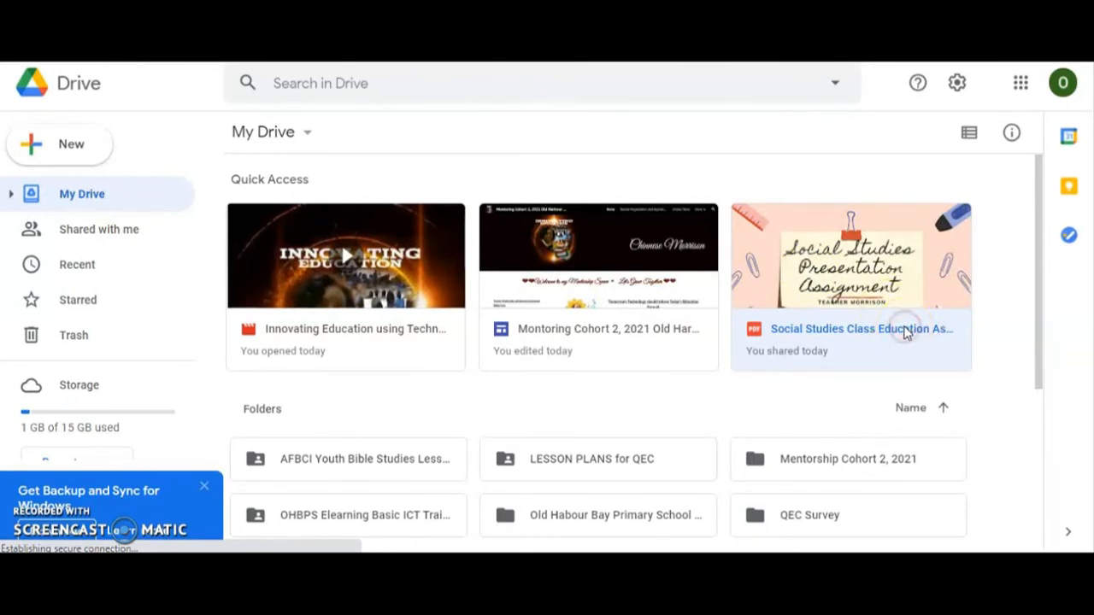
right_click(908, 332)
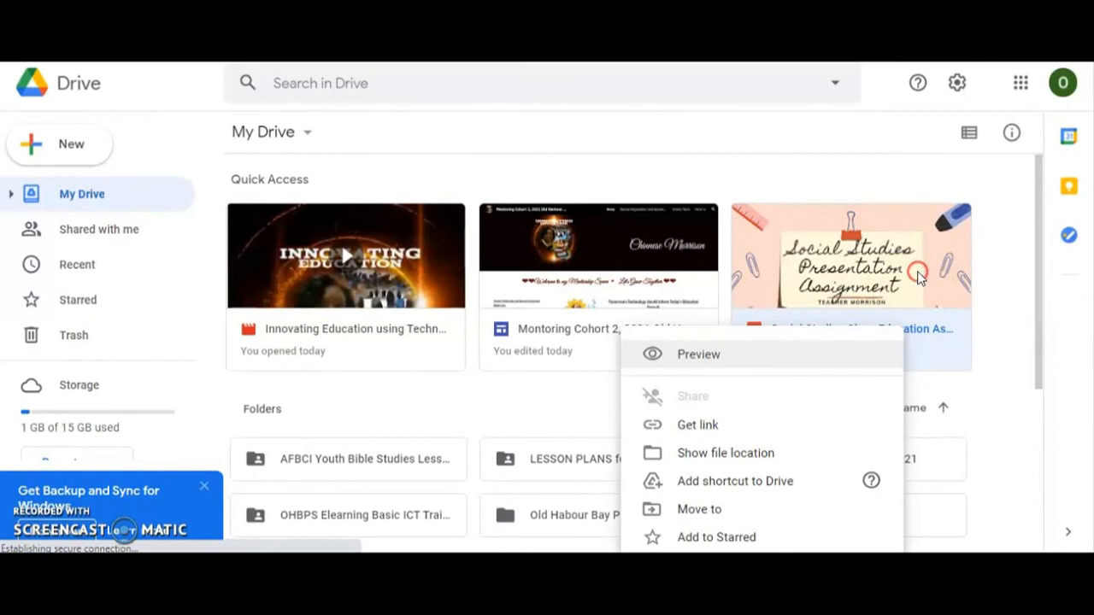
right_click(920, 277)
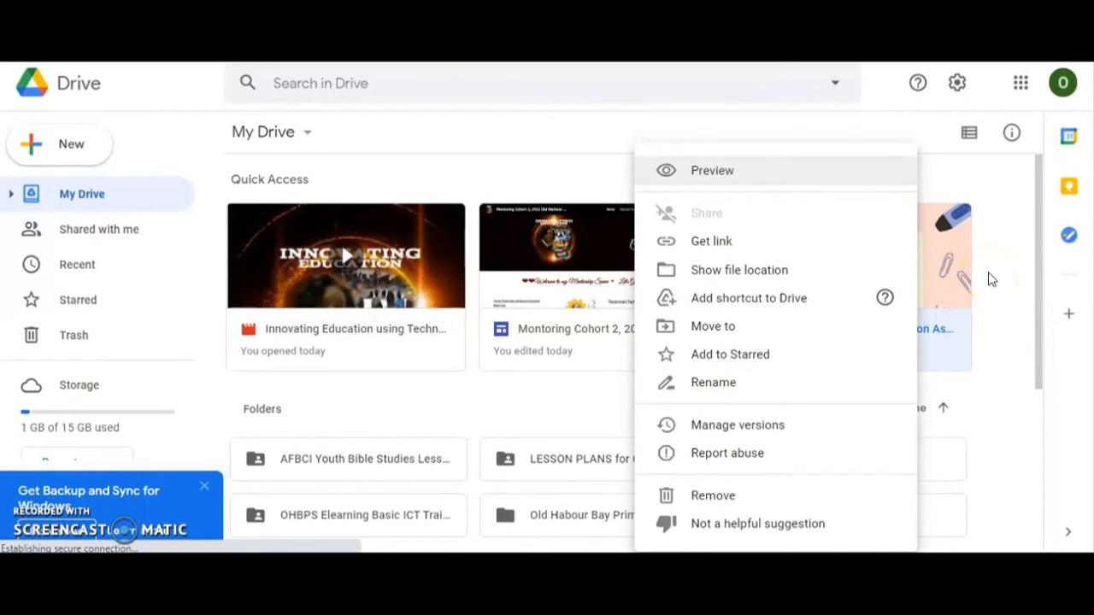
click(989, 278)
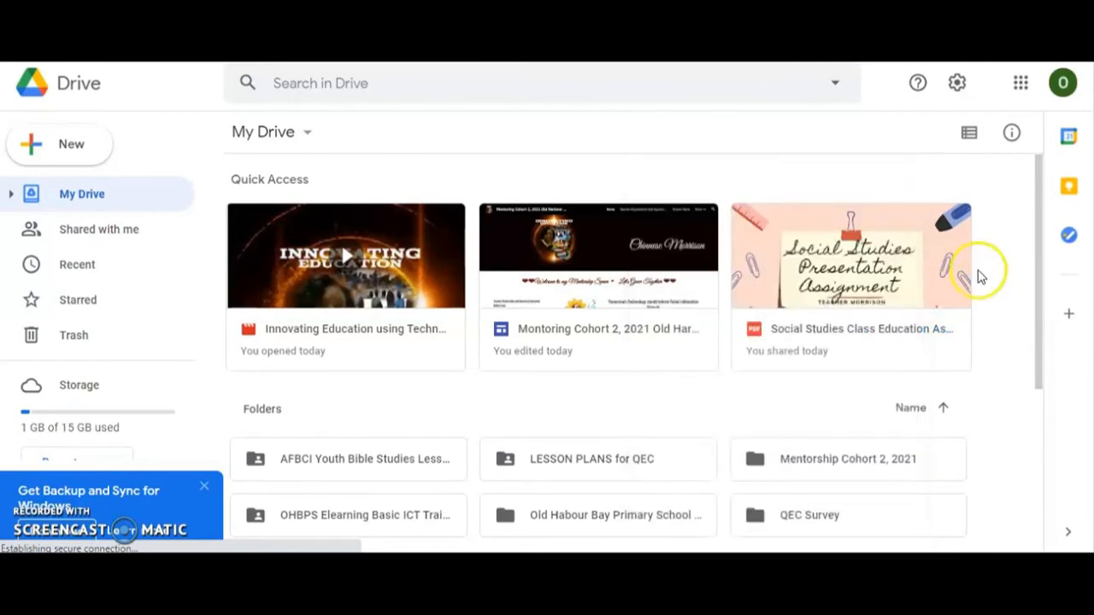
click(835, 332)
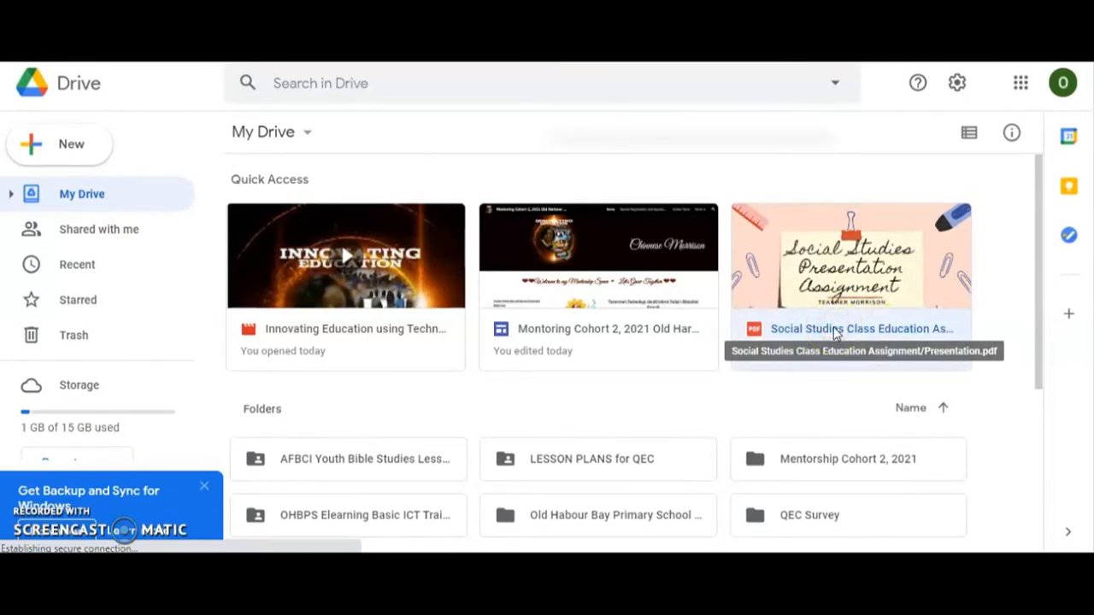
right_click(834, 332)
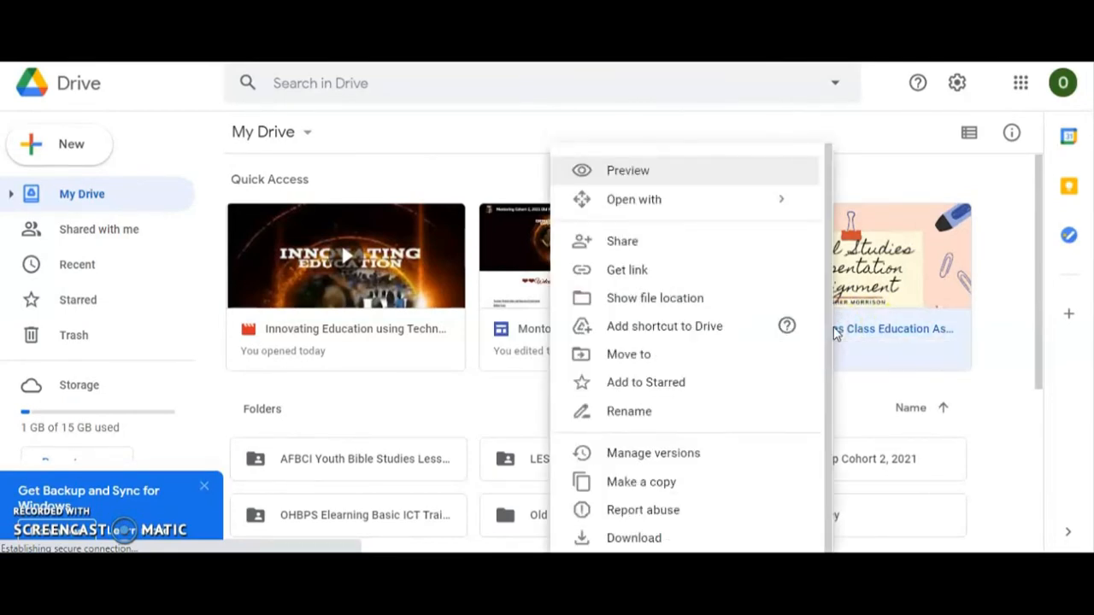
click(637, 239)
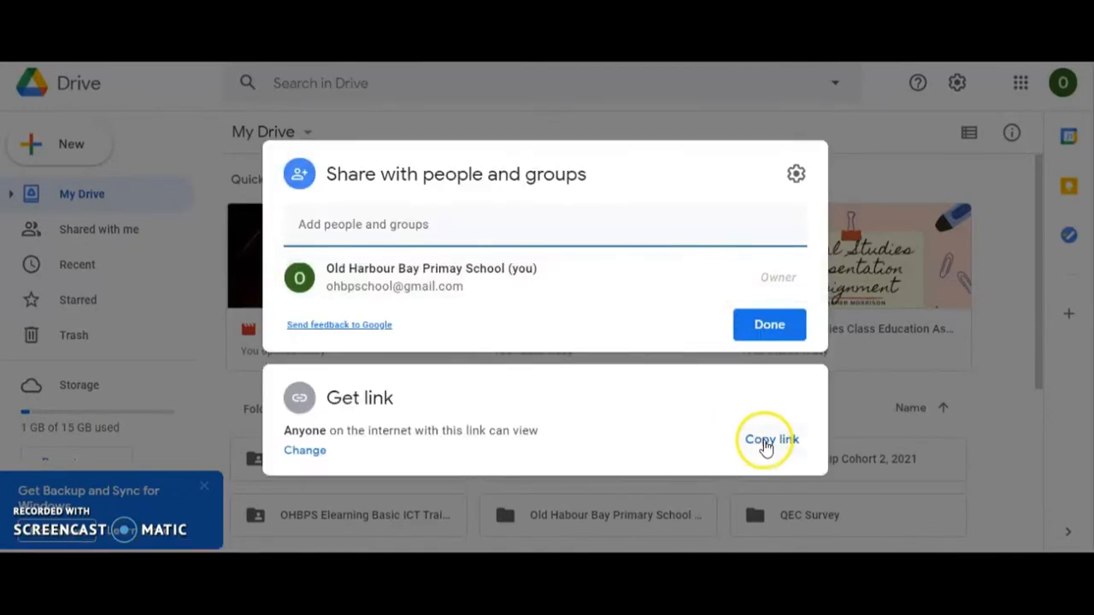
Step: Set the PDF's link access to Anyone with the link, check the viewer role options and copy the sharing link
click(305, 451)
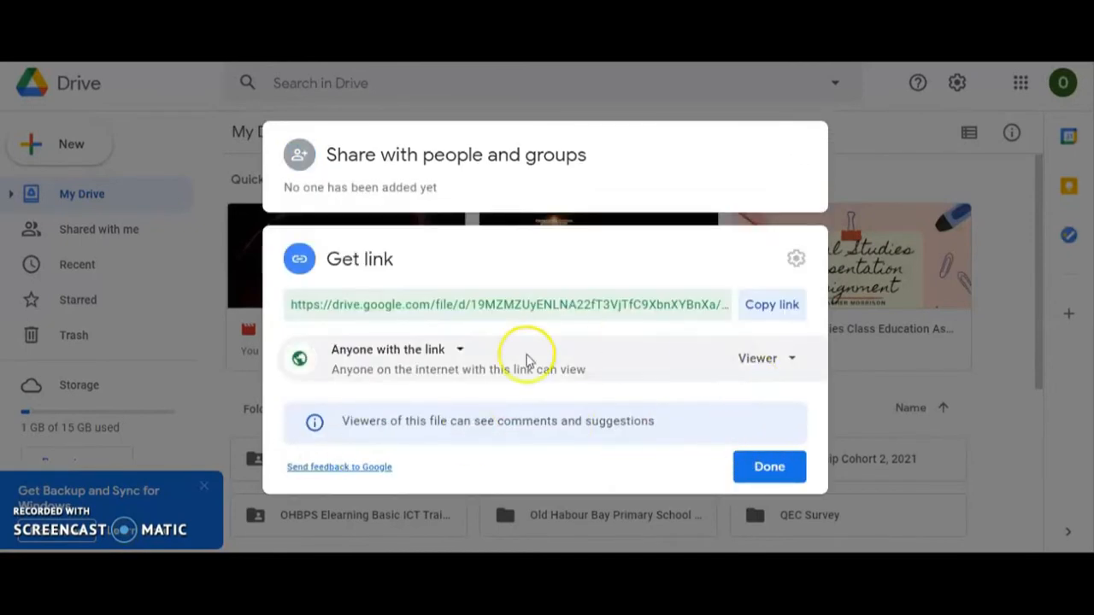
click(432, 350)
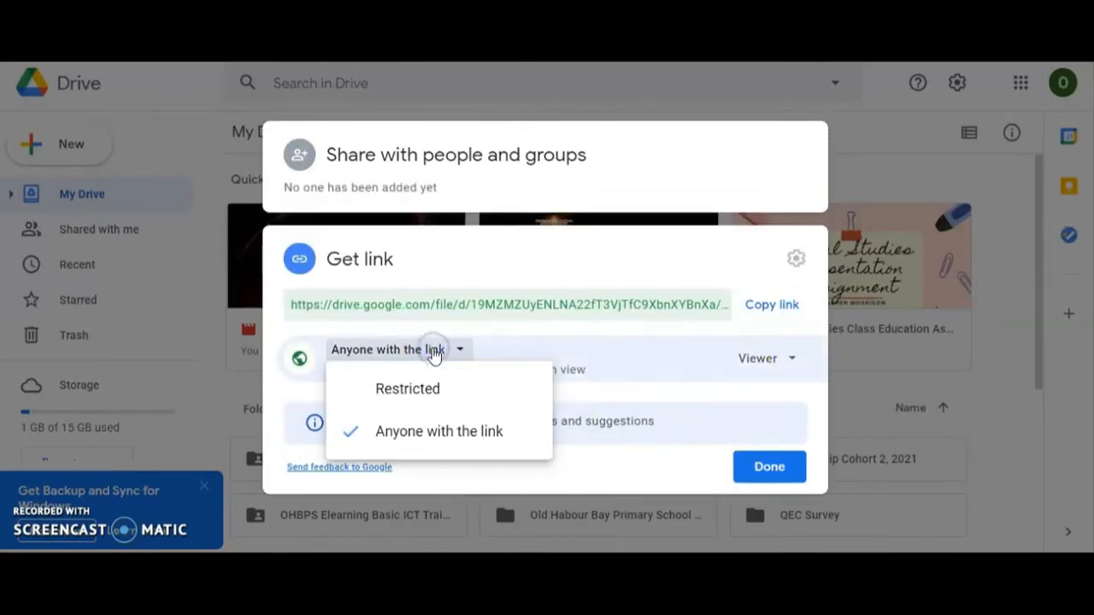
click(419, 433)
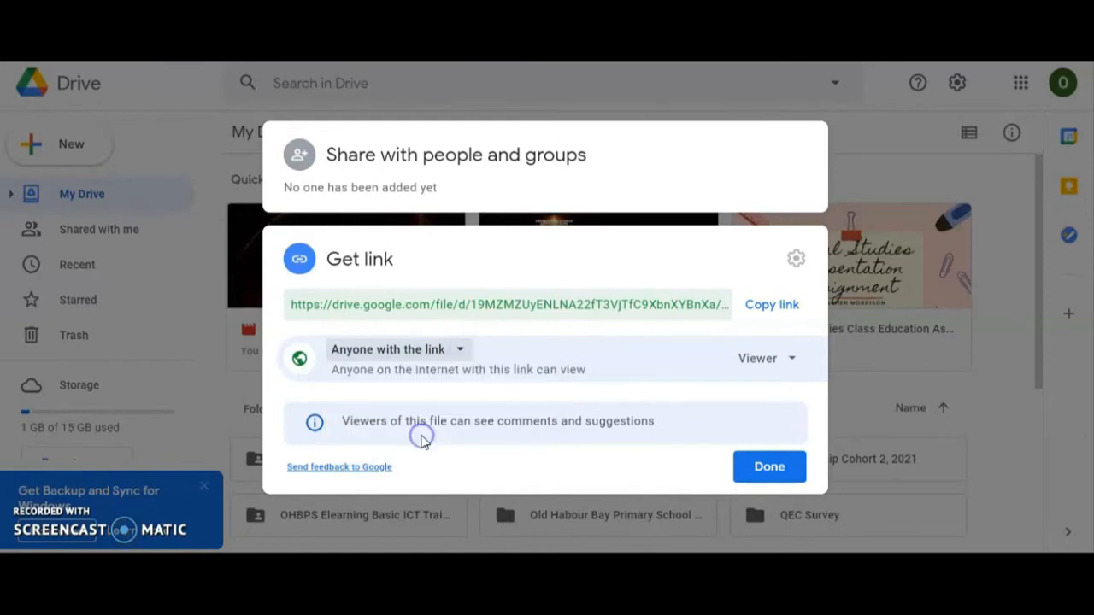
click(782, 360)
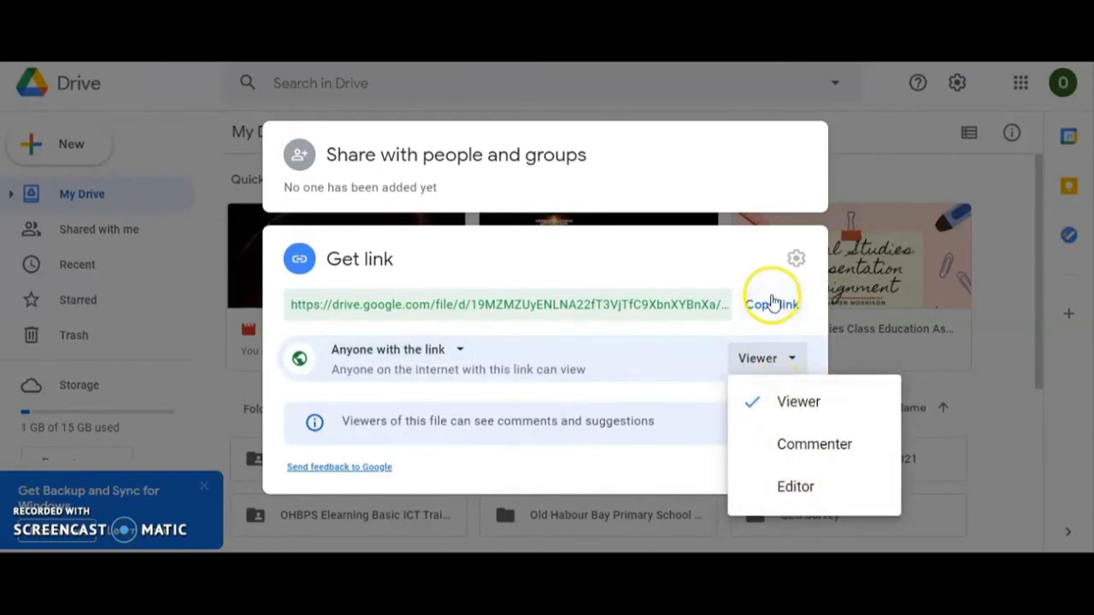
click(772, 303)
click(760, 467)
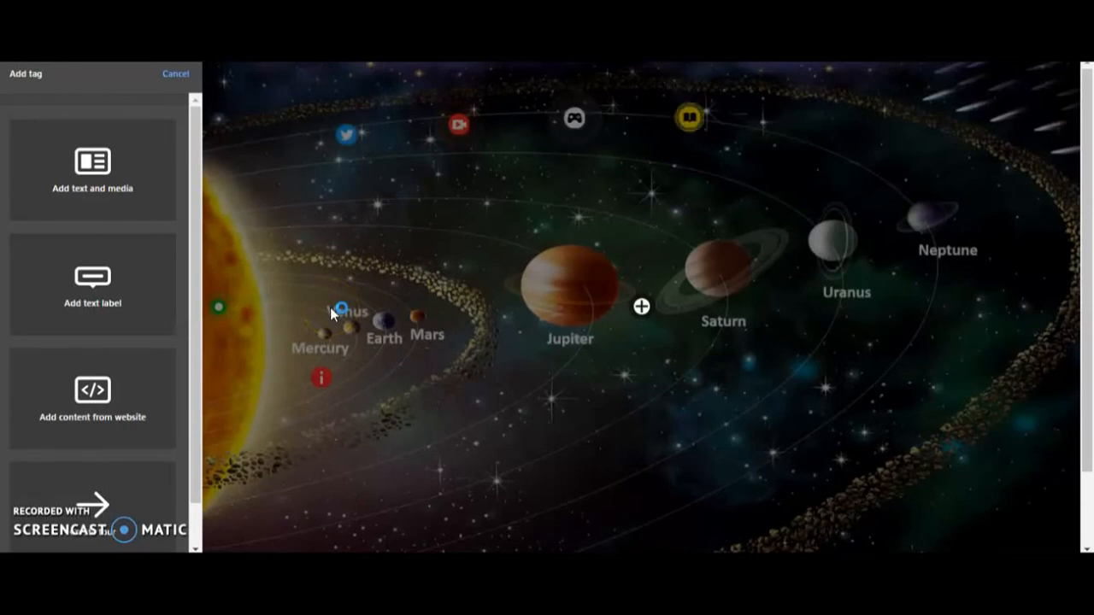
Step: Back in ThingLink, make the new tag a text and media tag and paste the copied Drive link as its button URL
click(104, 188)
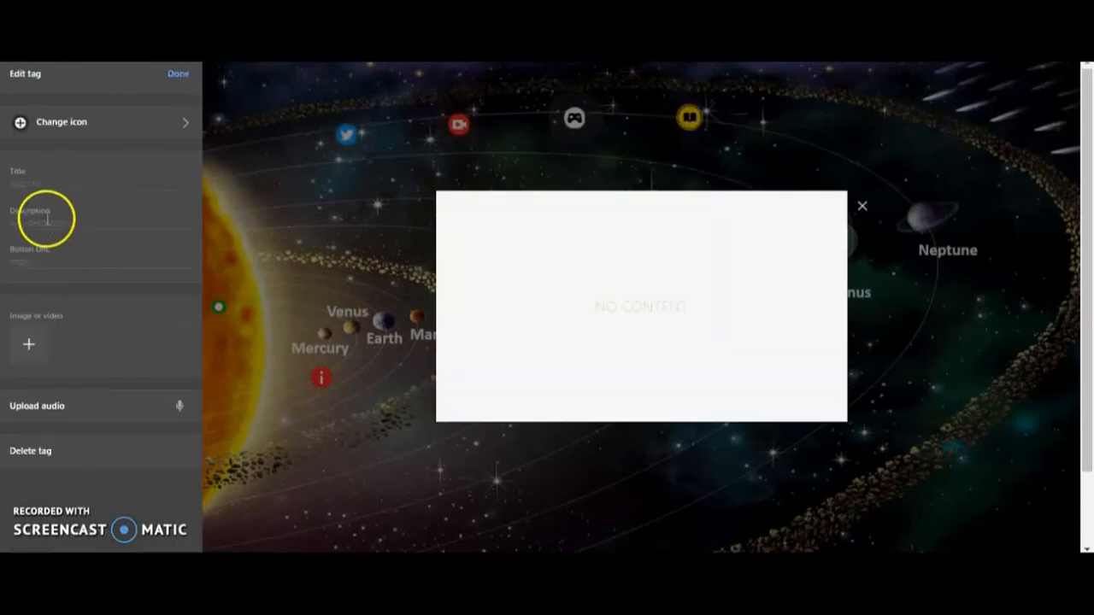
click(32, 262)
right_click(31, 265)
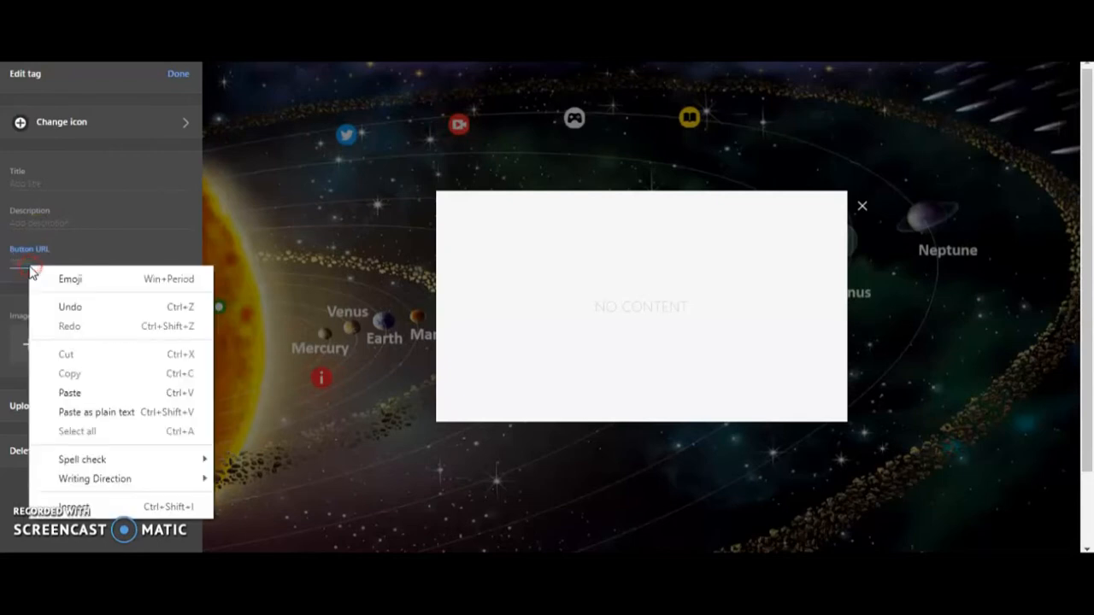
click(70, 392)
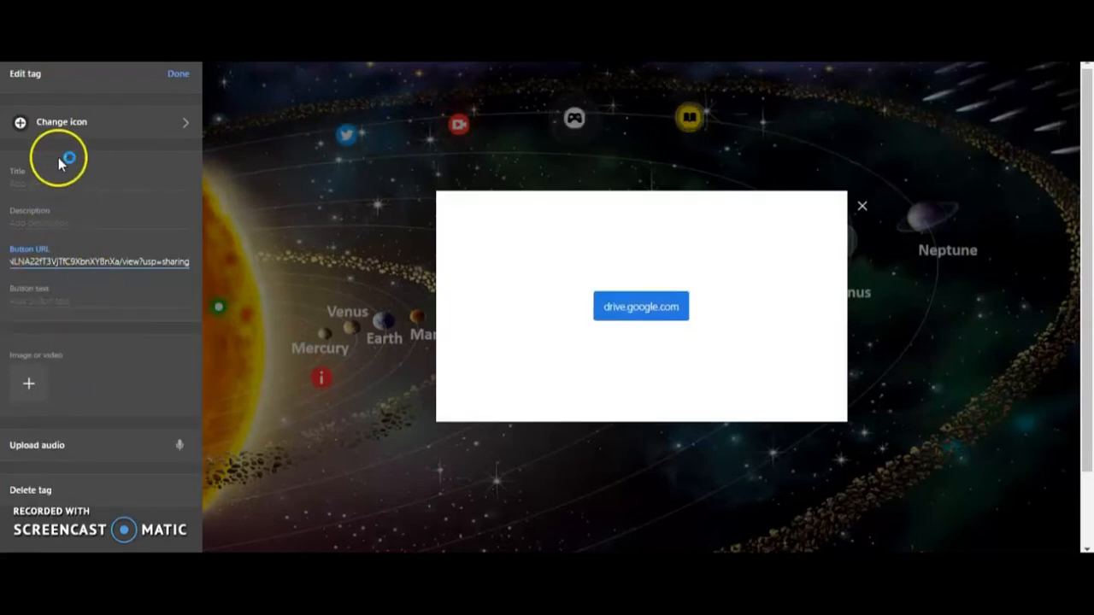
Step: Give the Drive tag the green question mark icon and the title Research Presentation
click(41, 125)
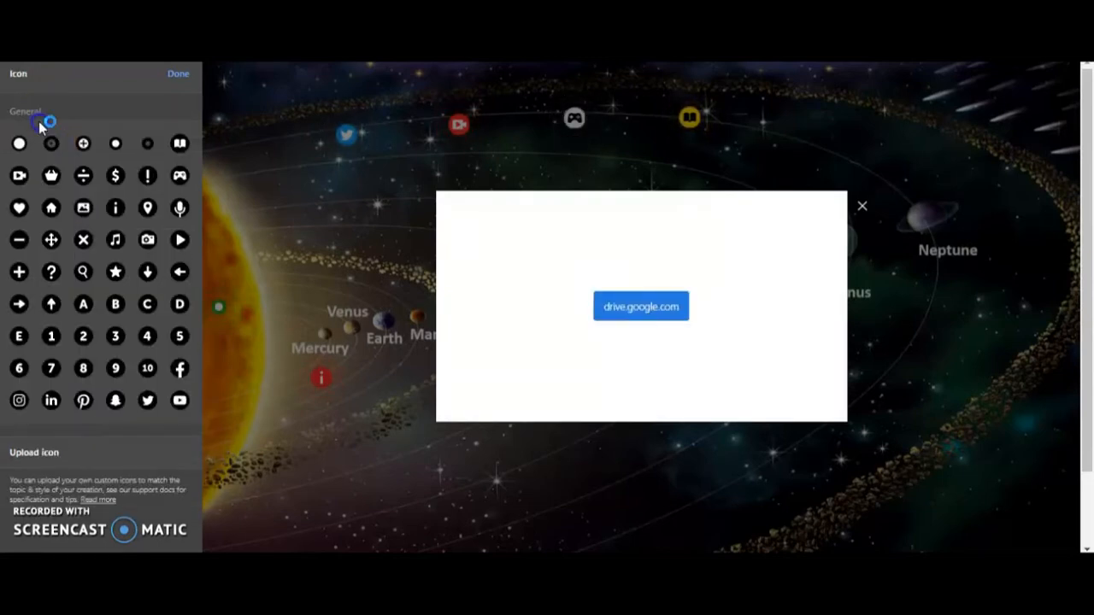
click(52, 273)
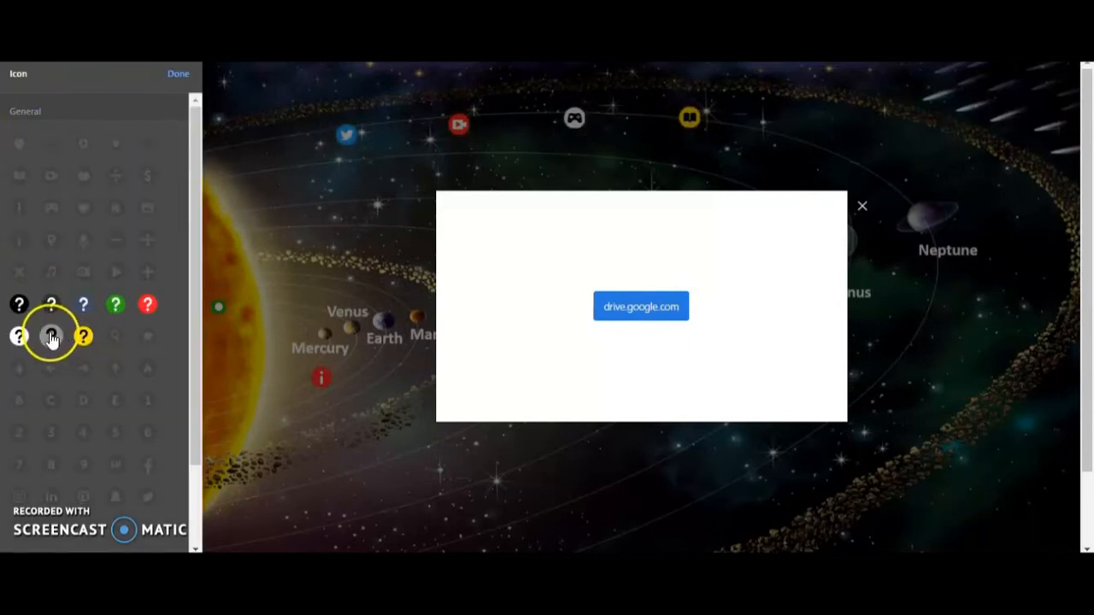
click(115, 304)
click(33, 183)
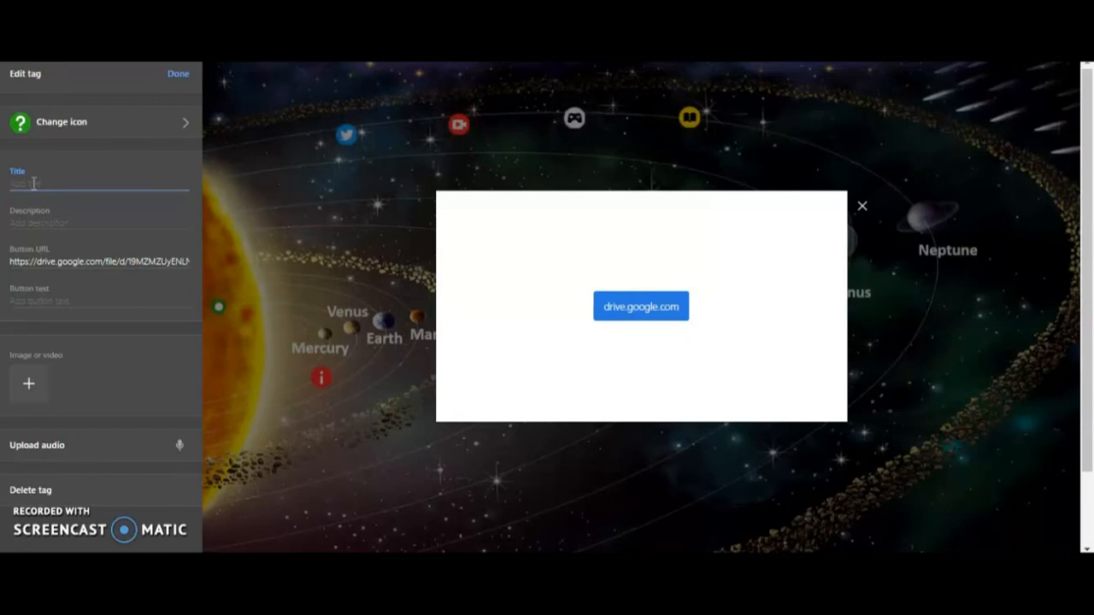
text(Research)
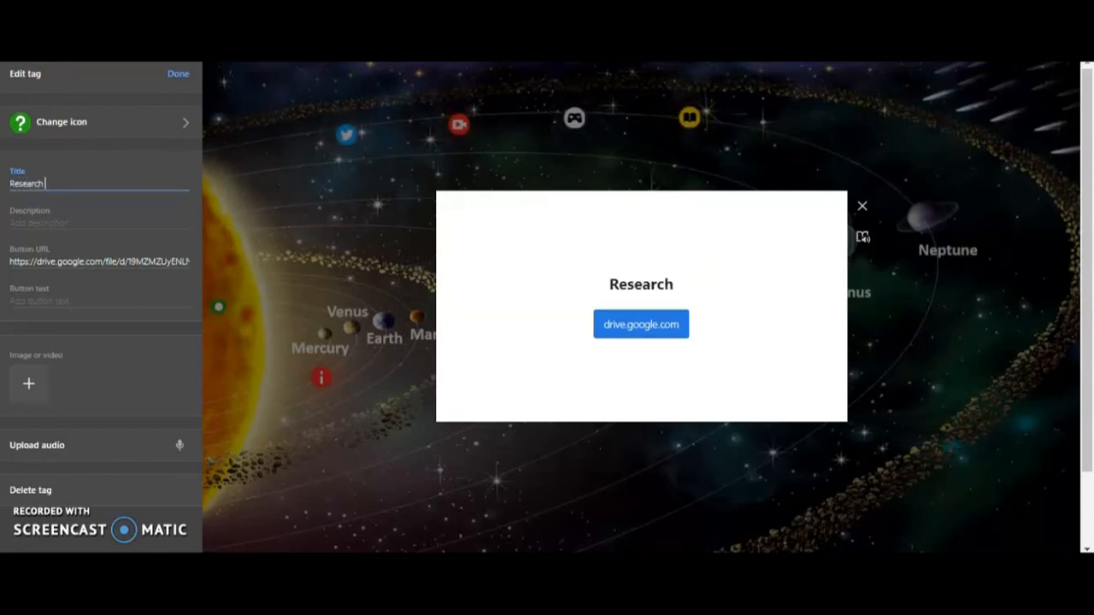
text( Prese)
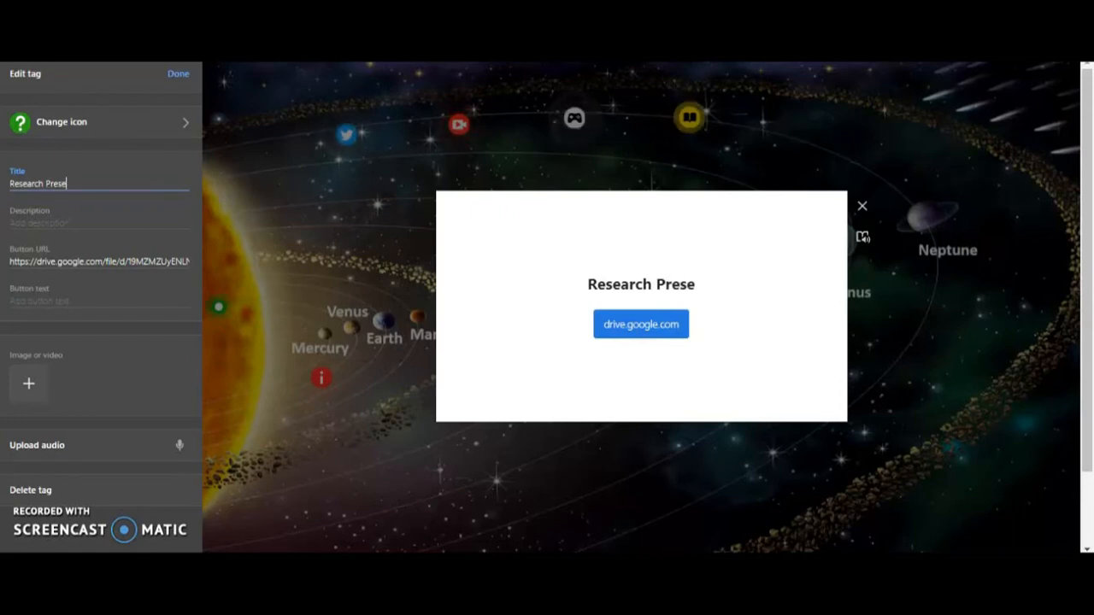
text(nta)
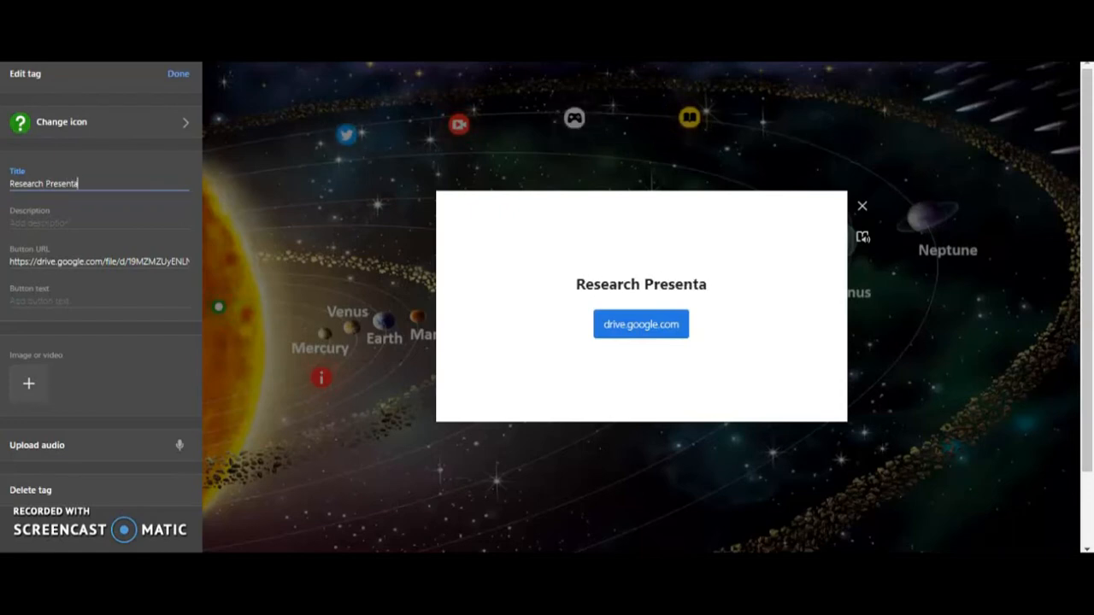
text(tion)
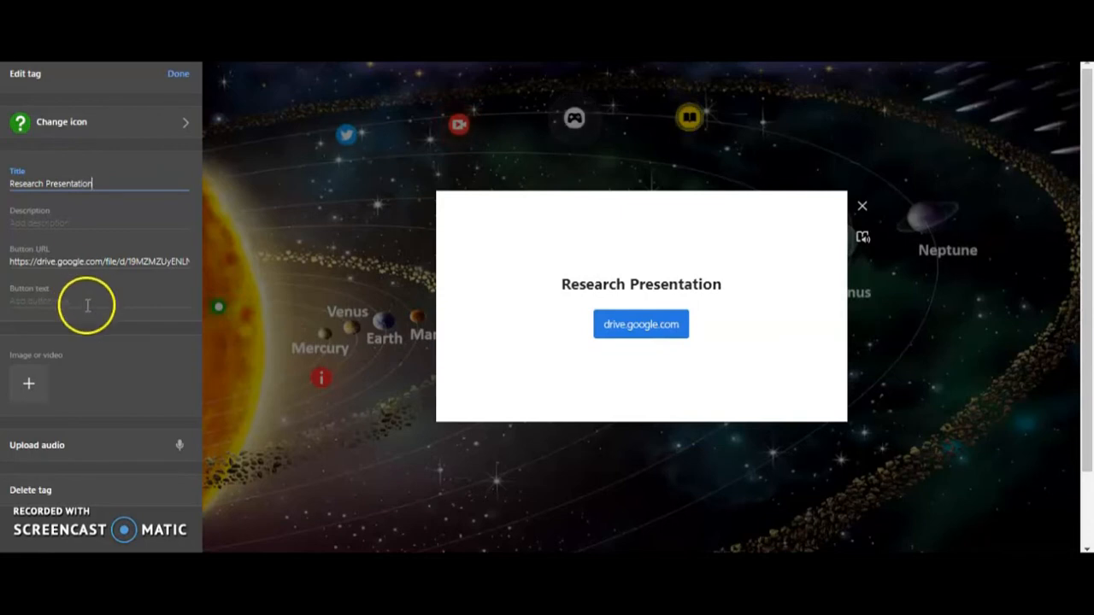
Step: Set the tag description to "Work in groups of 3 and make a presentation to the class on a planet of your choice using an media"
click(32, 222)
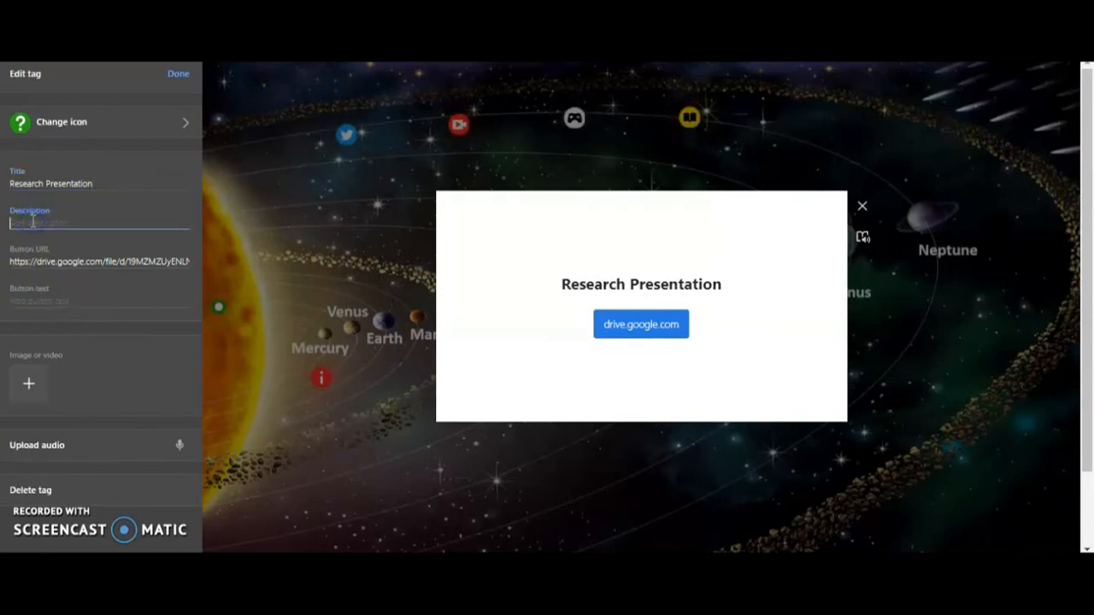
text(Work in)
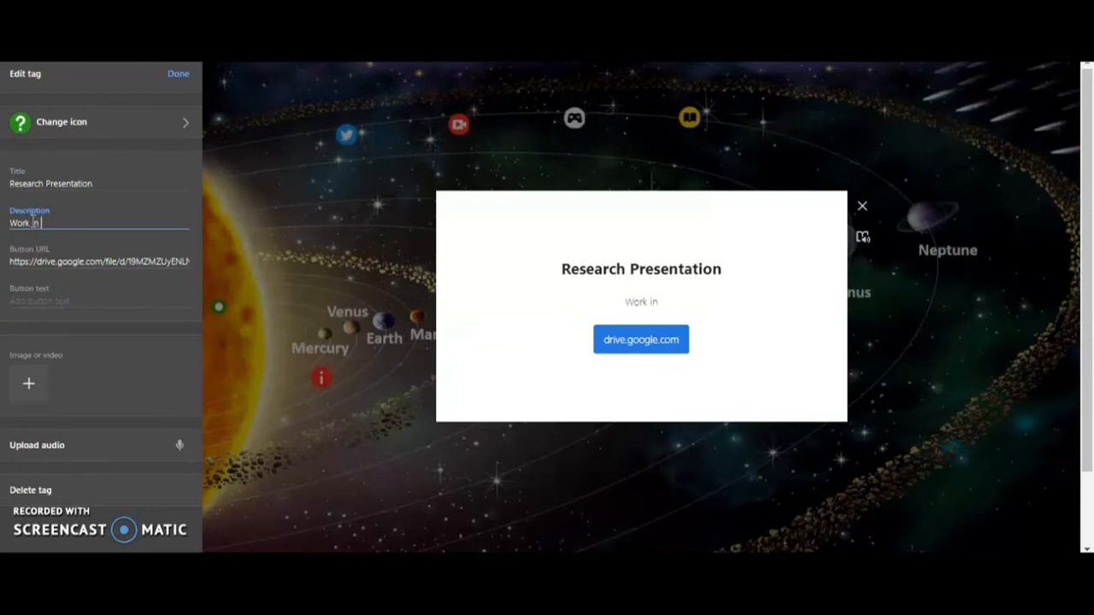
text( roups)
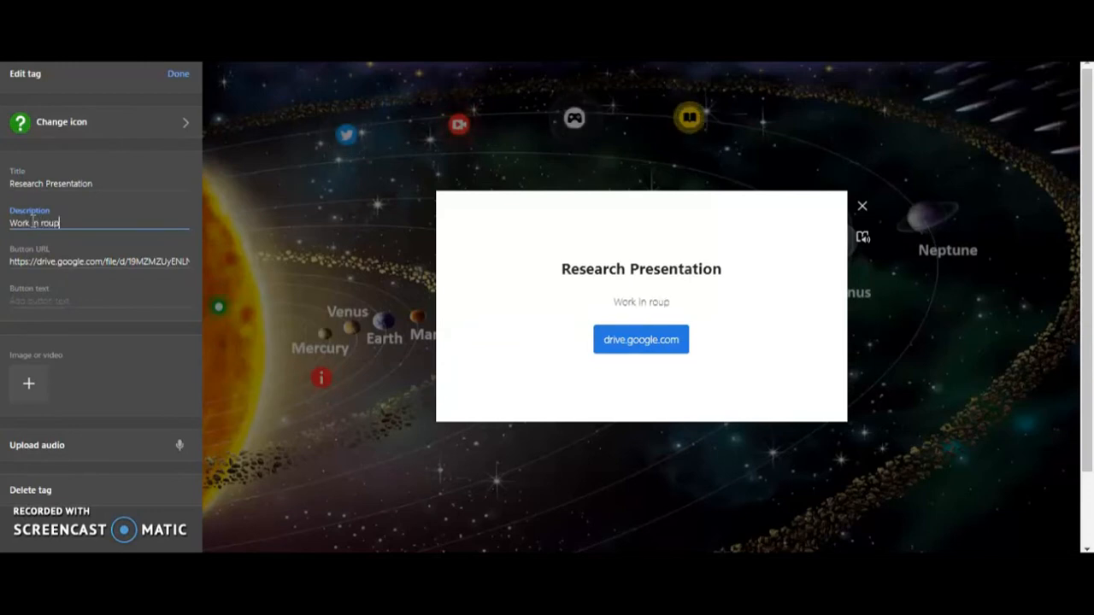
key(BackSpace)
key(BackSpace)
key(BackSpace)
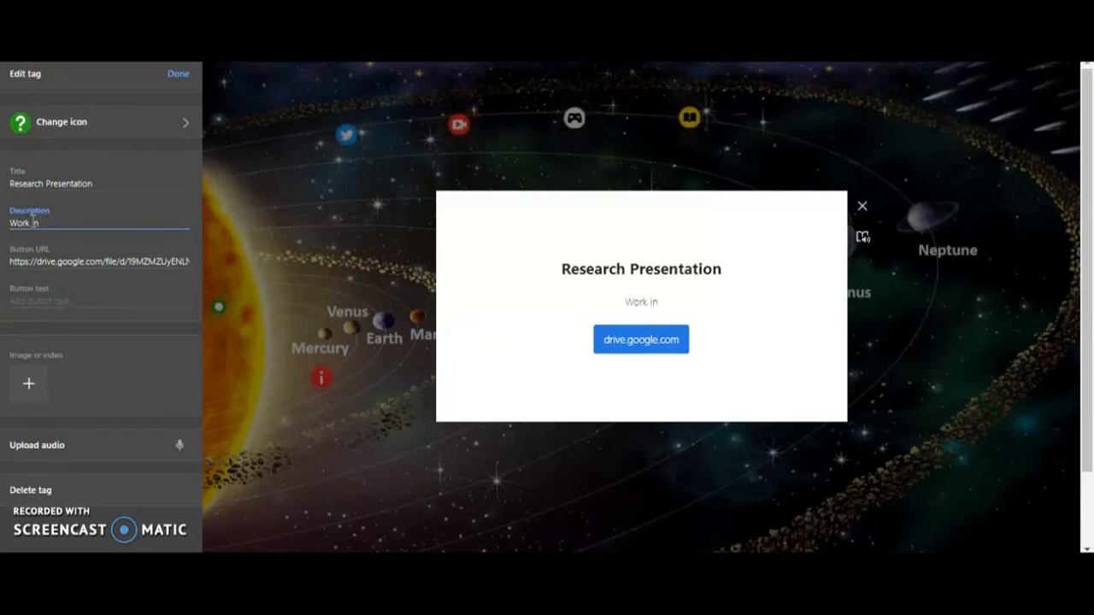
text(oups )
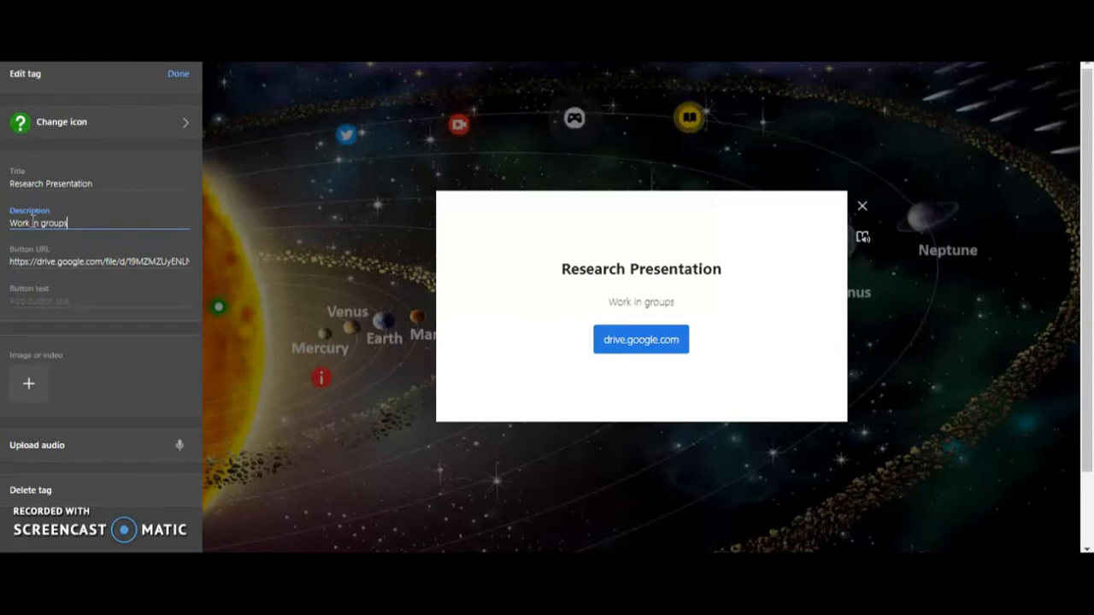
text(of 3 )
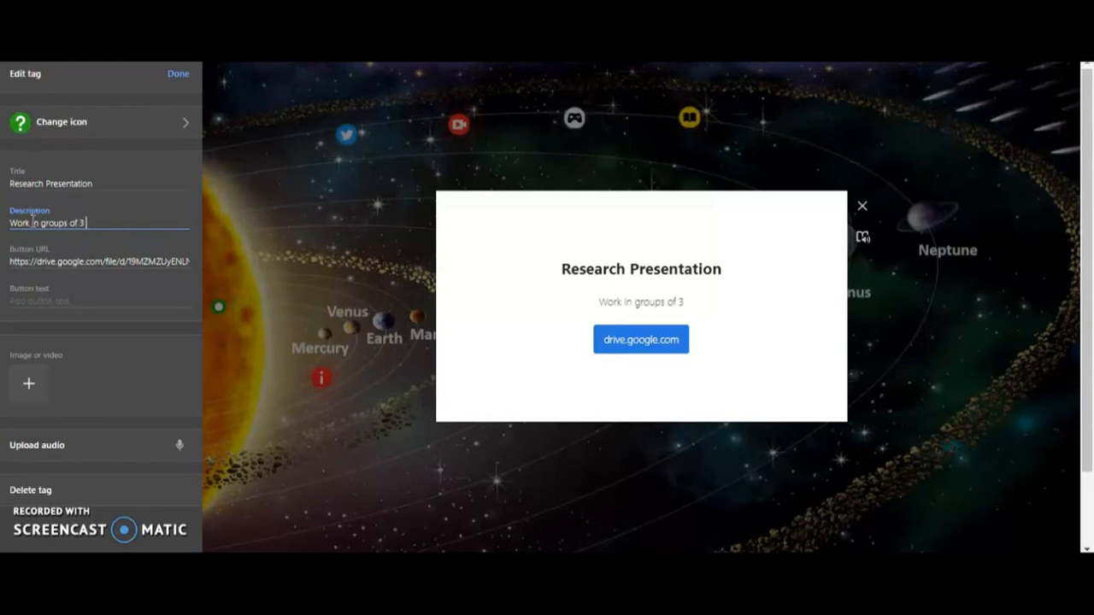
text(and make a )
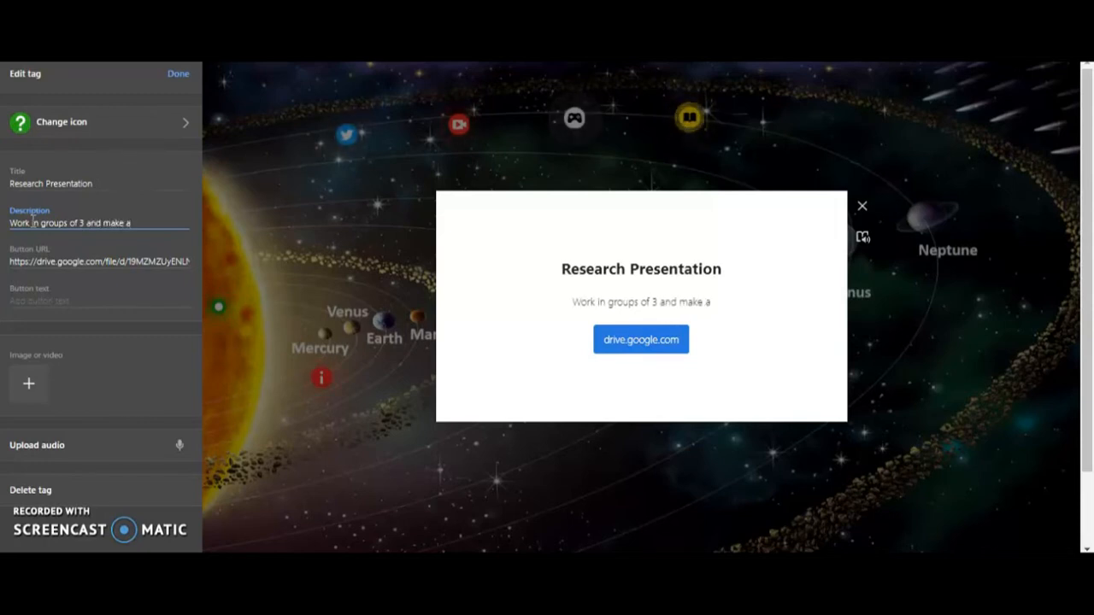
text(p)
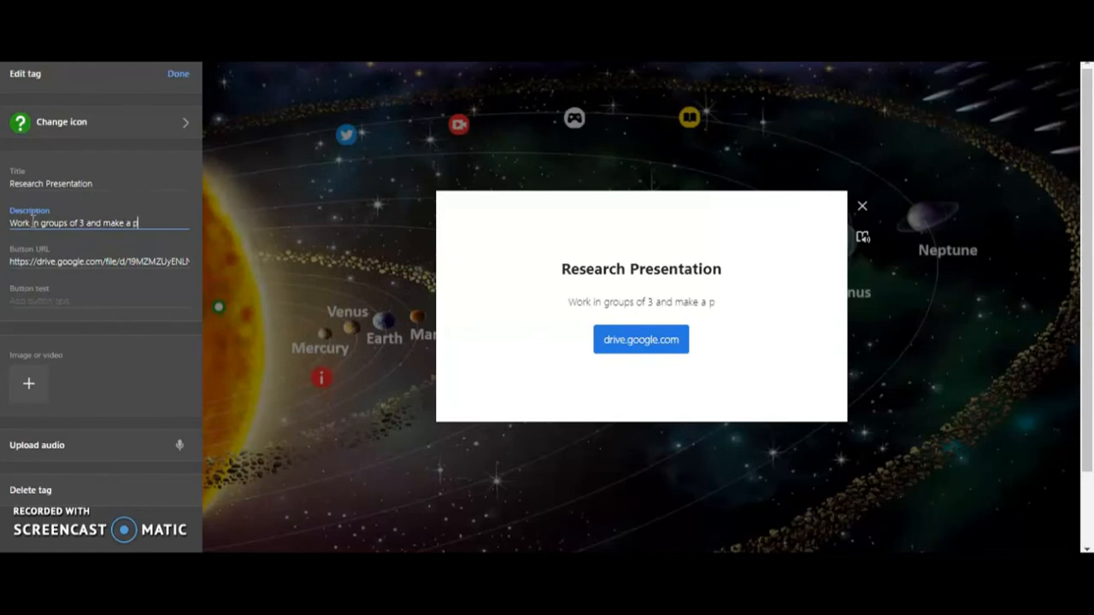
text(res)
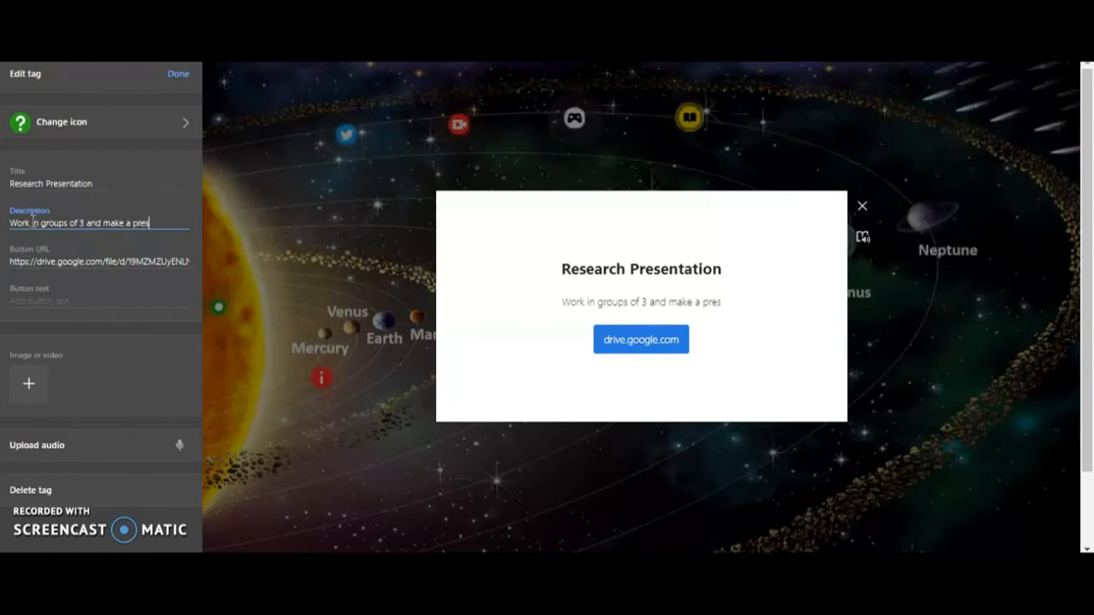
text(entation)
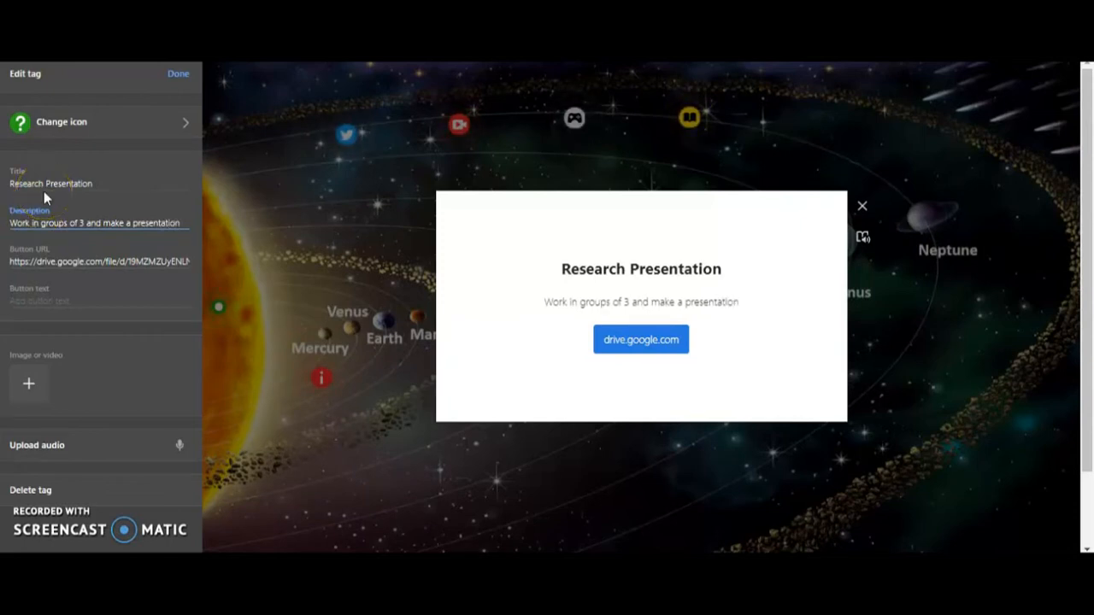
text( to the class)
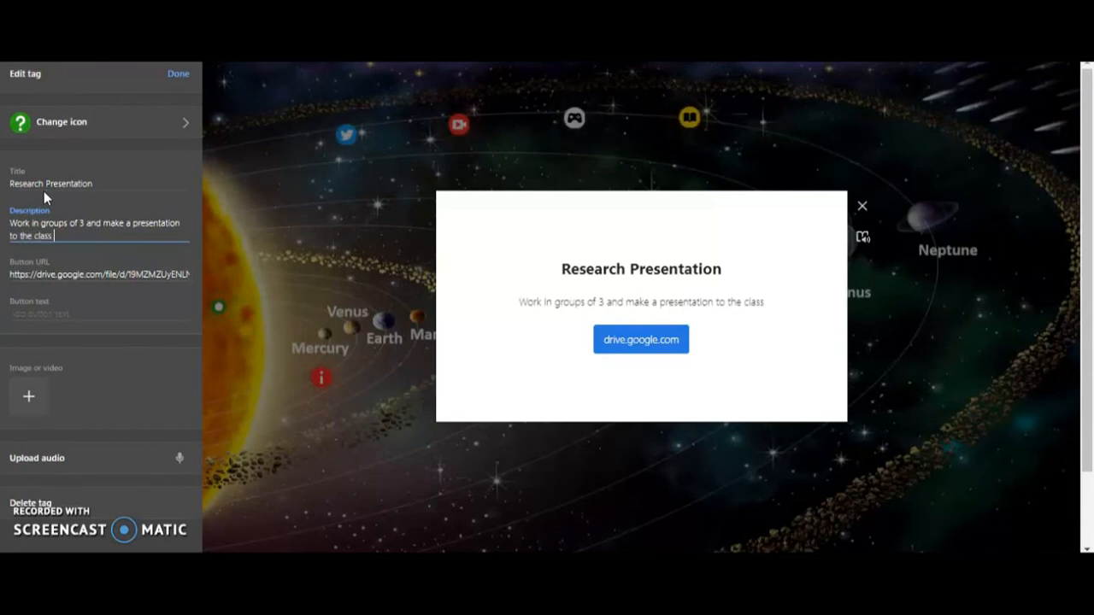
text(.on)
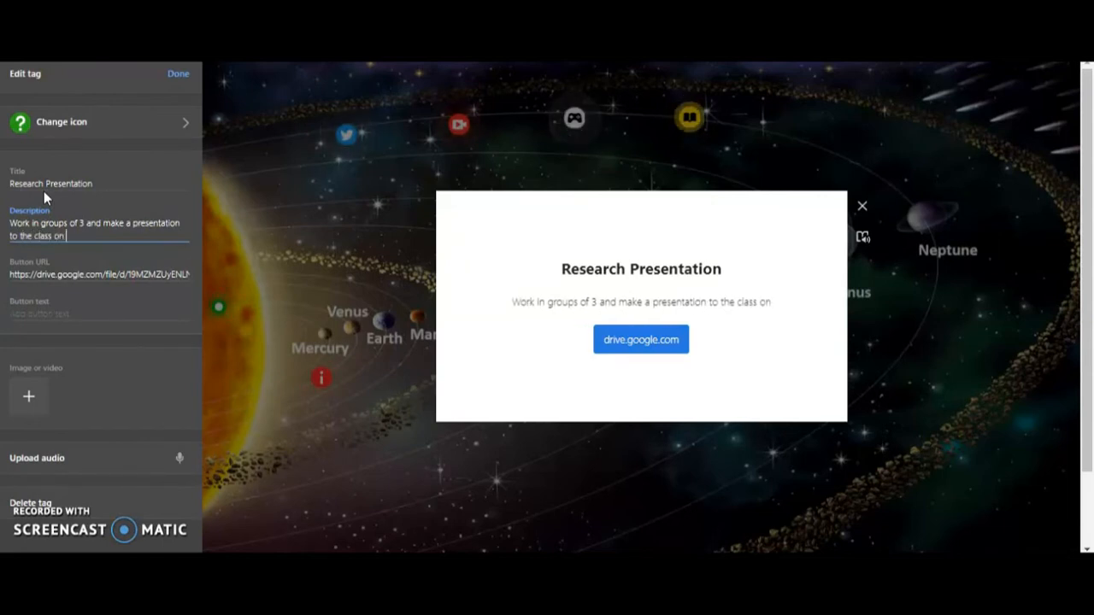
text( a pl)
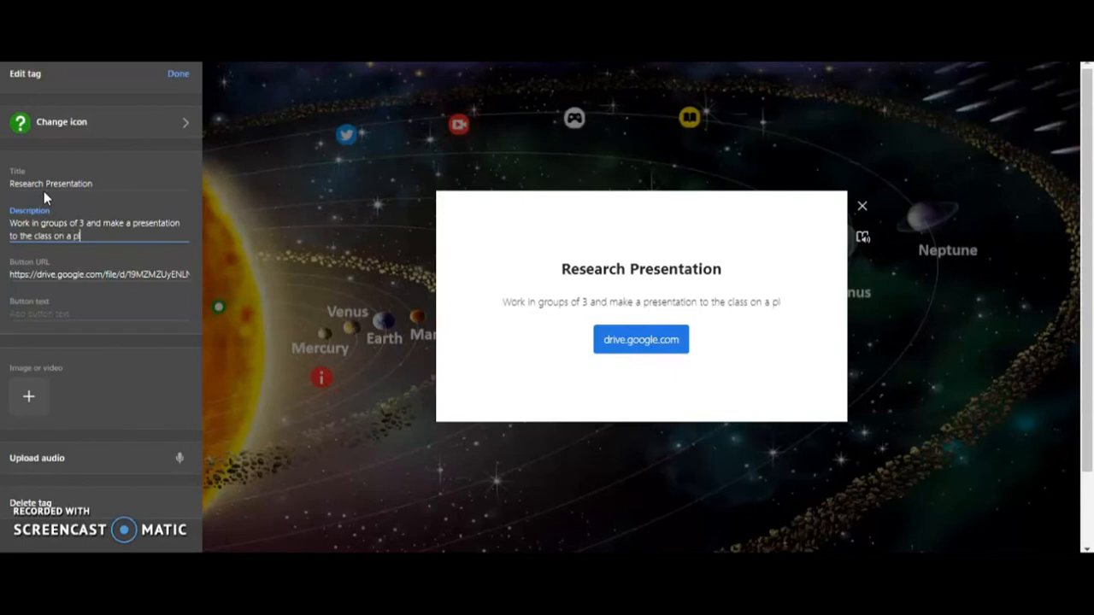
text(anetof)
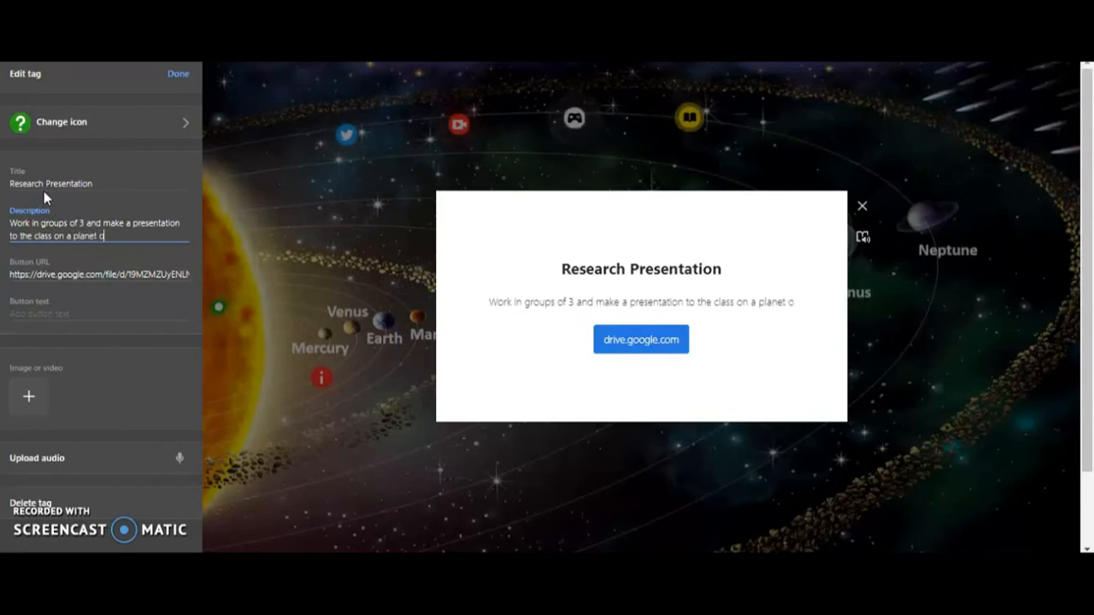
text( you)
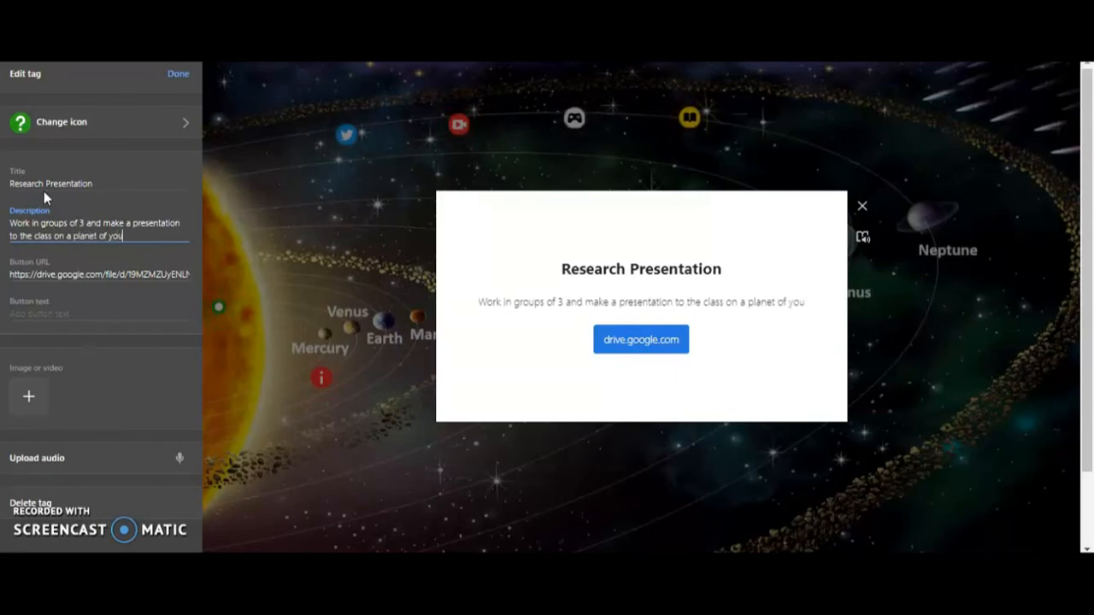
text(r c)
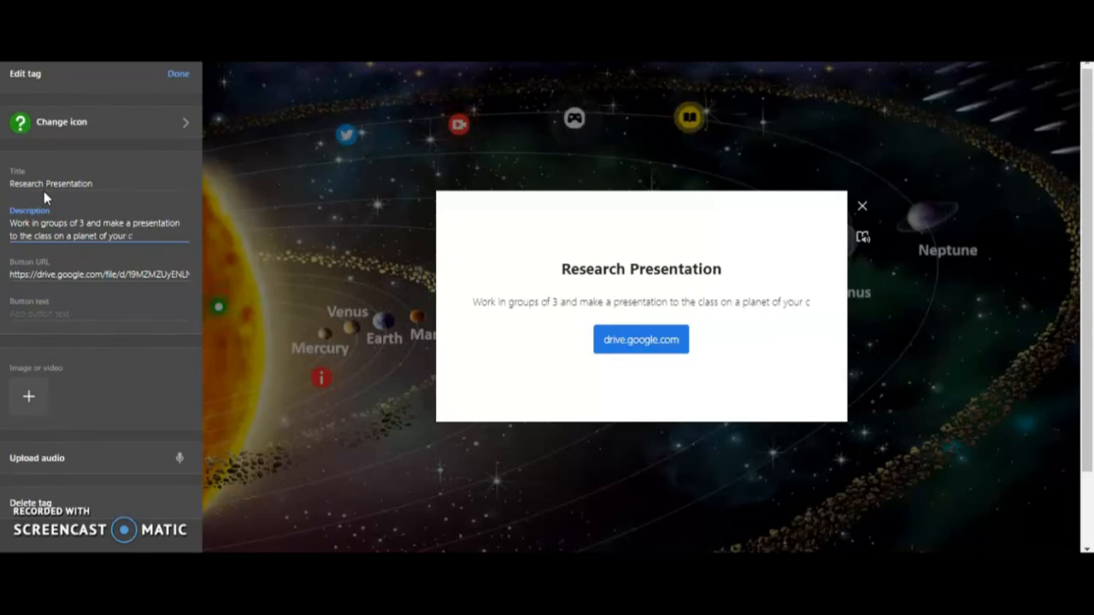
text(hoice u)
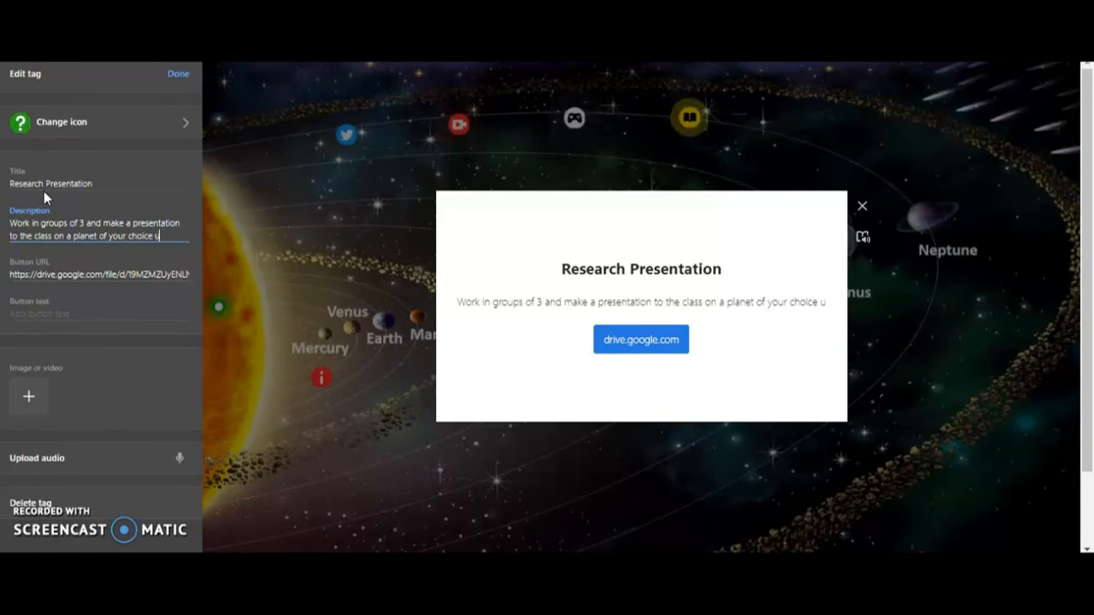
text(sing)
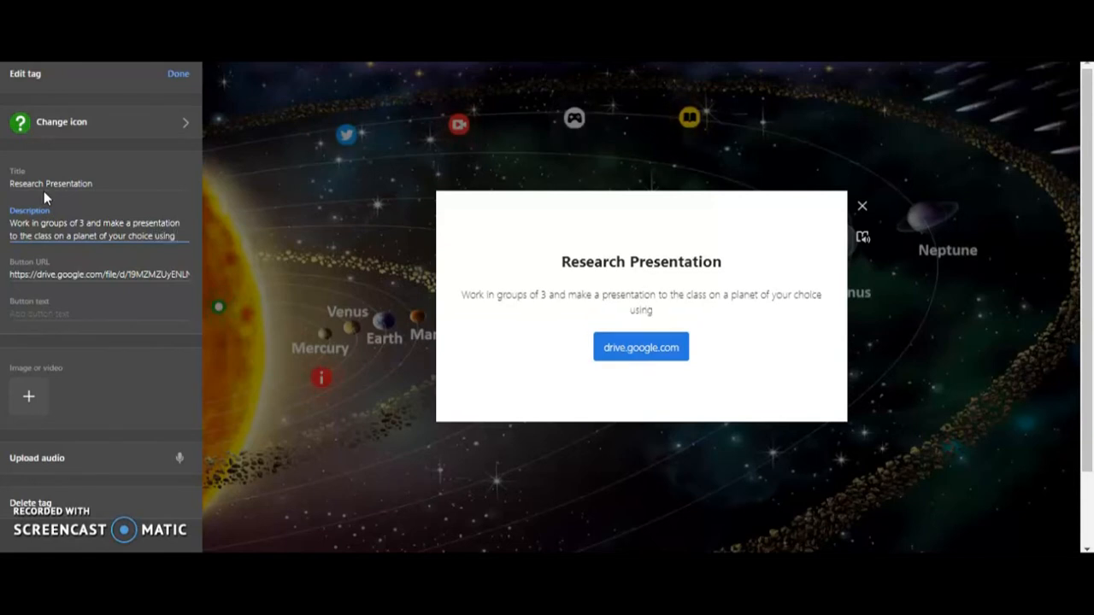
text( an media)
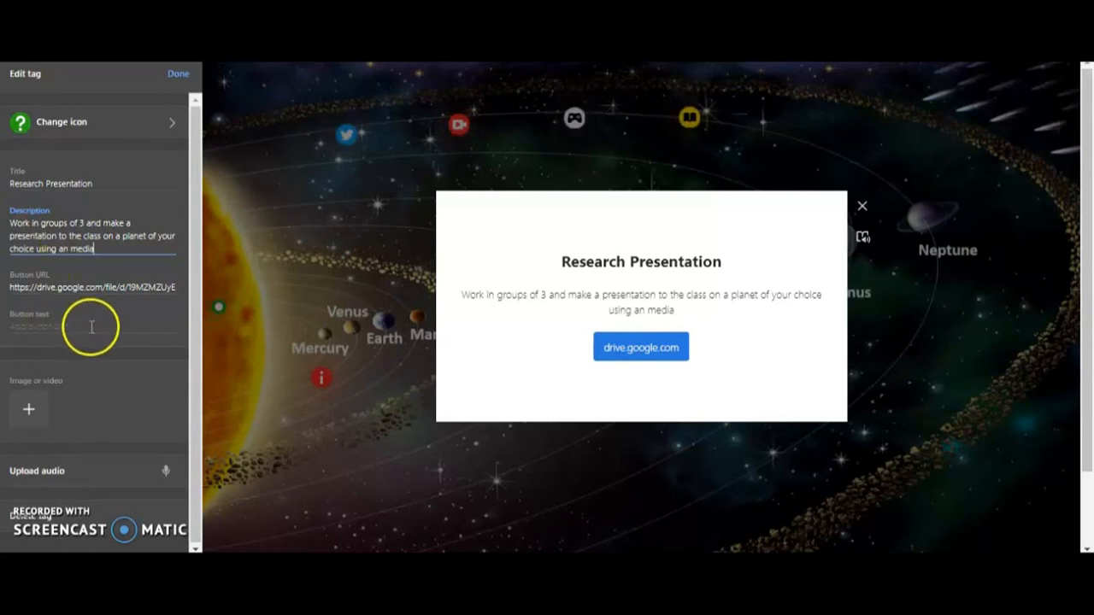
Step: Set the button text to Research Project Assignment, and place the finished question mark tag above Uranus and Neptune, in line with the other icons
click(47, 323)
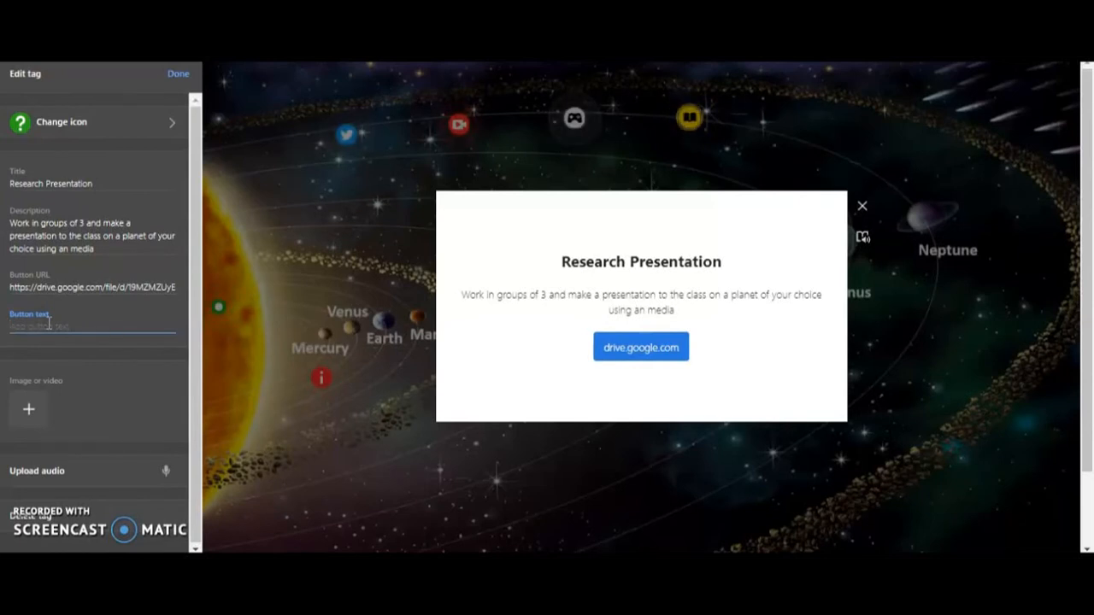
text(R)
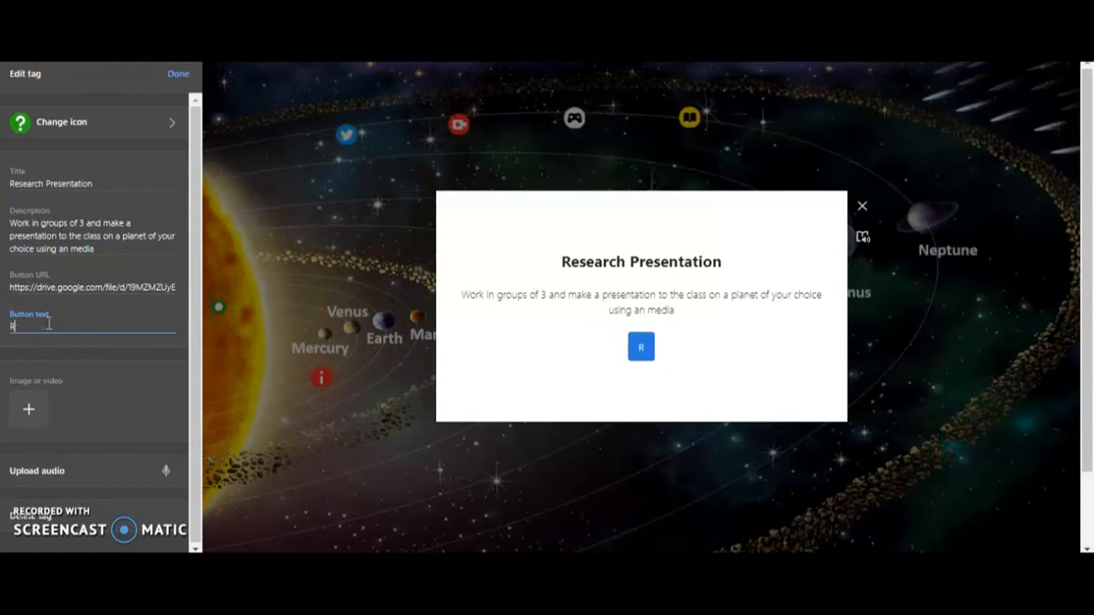
text(esearch Pro)
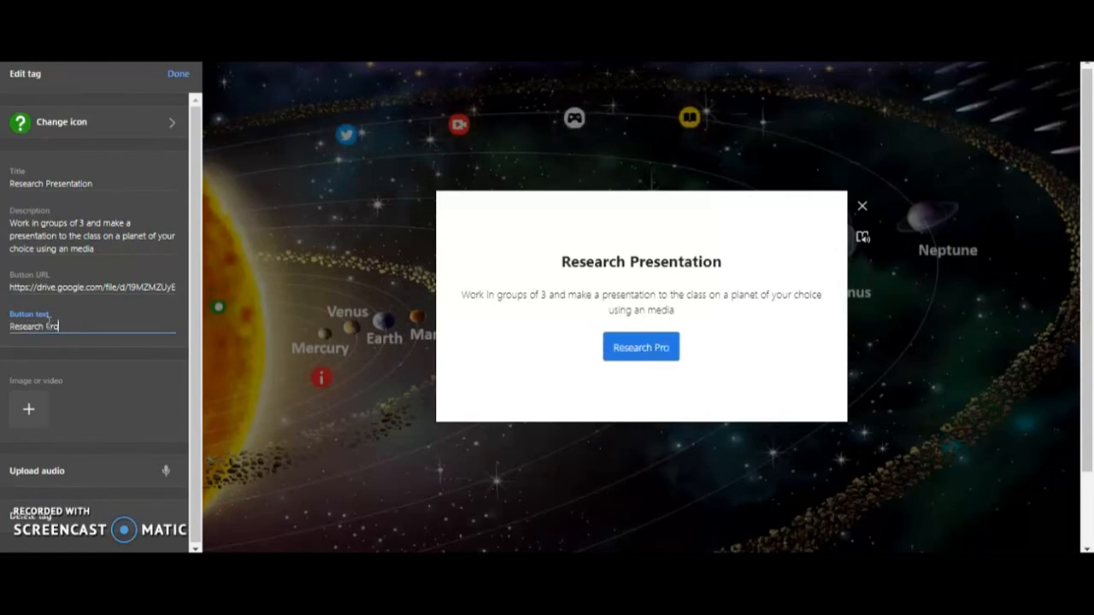
text(ject)
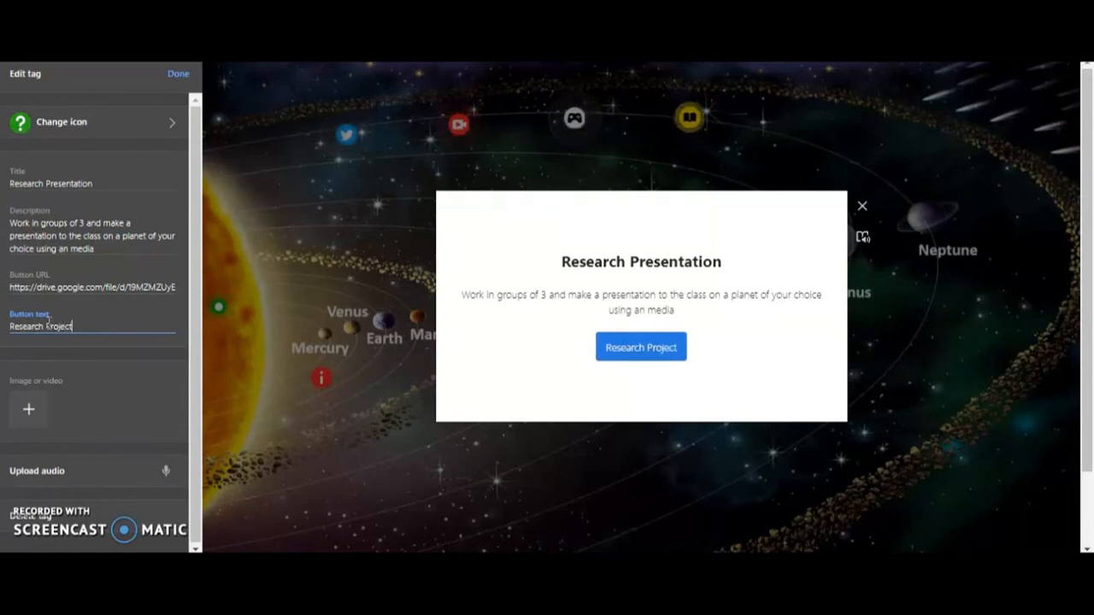
text(A)
key(BackSpace)
text(Assi)
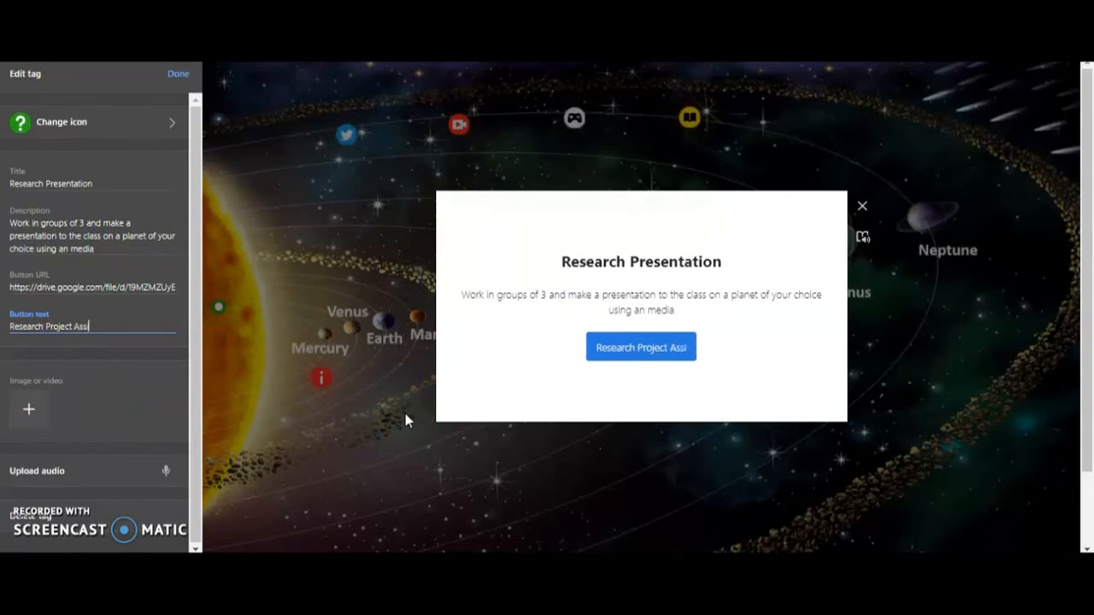
text(gnment)
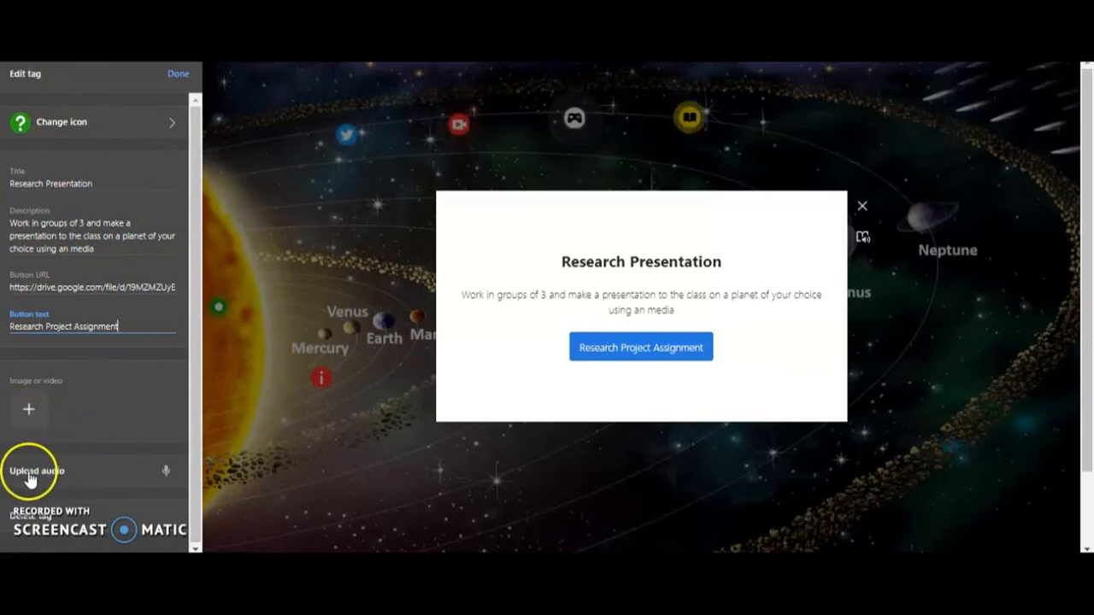
click(176, 75)
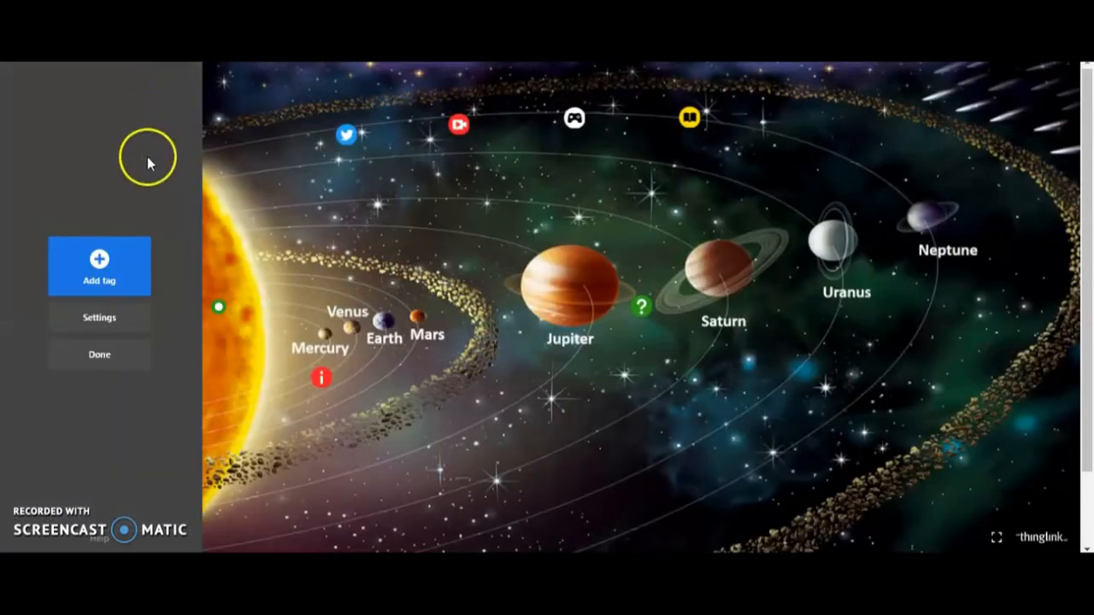
drag(642, 323, 882, 120)
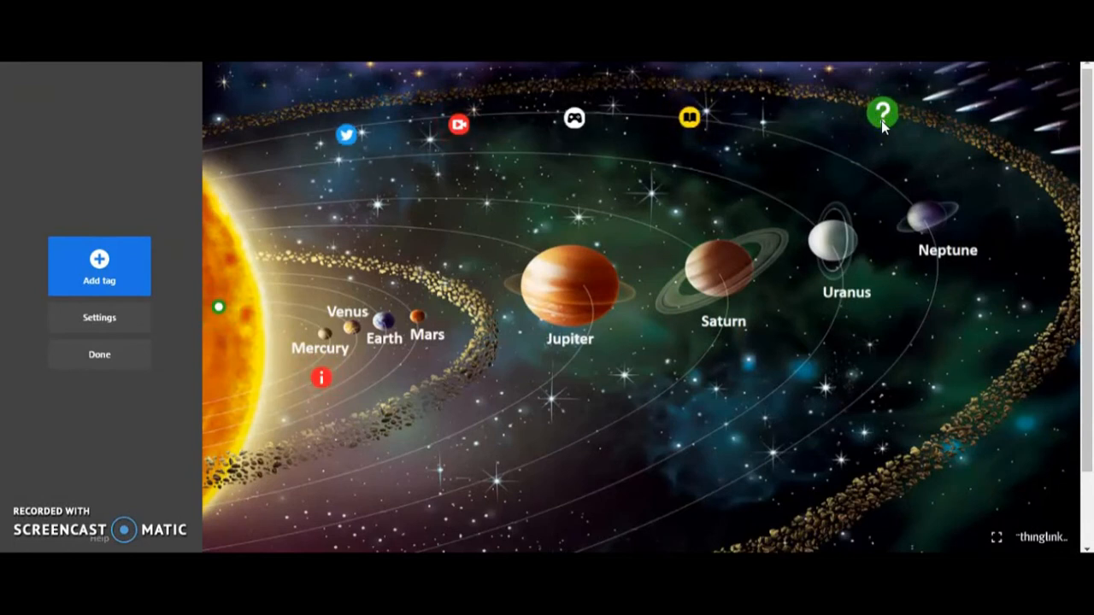
Step: Add a new tour tag and choose the mercury scene as its destination
click(97, 263)
drag(196, 168, 202, 288)
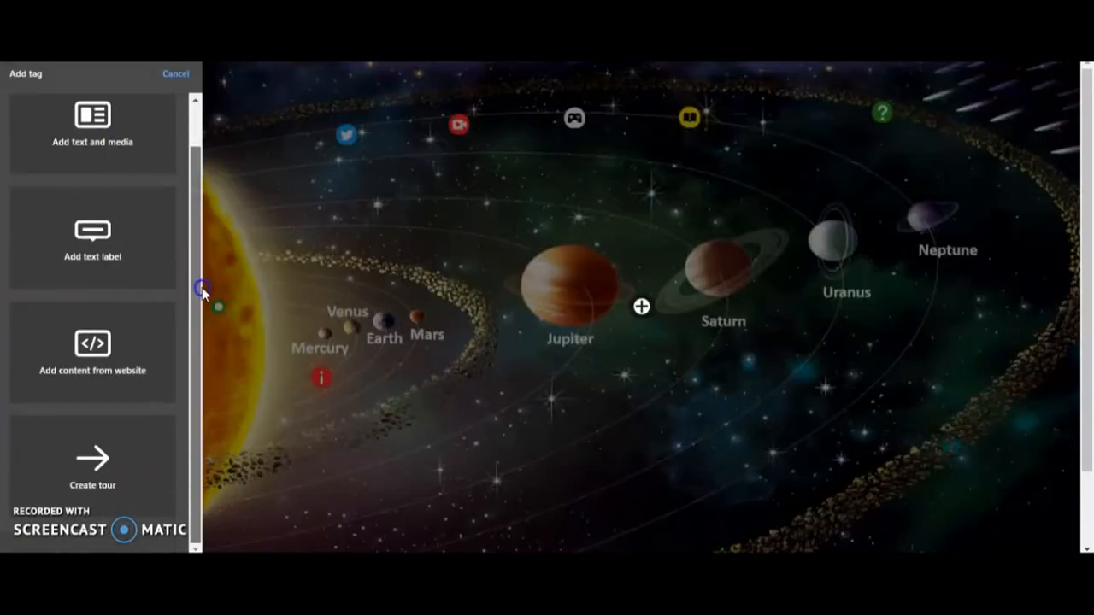
click(117, 448)
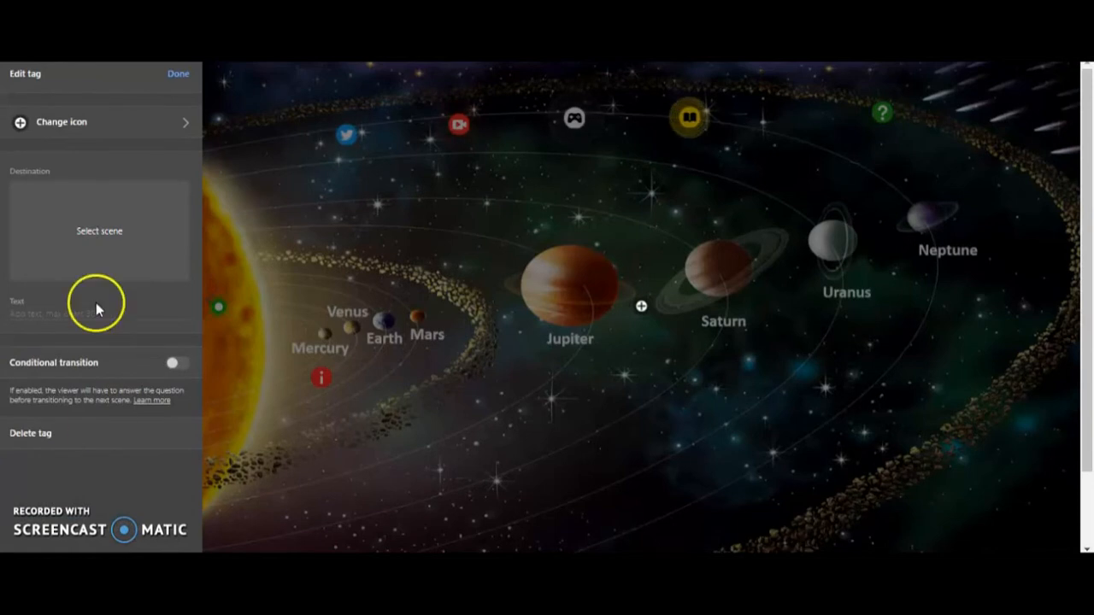
click(60, 231)
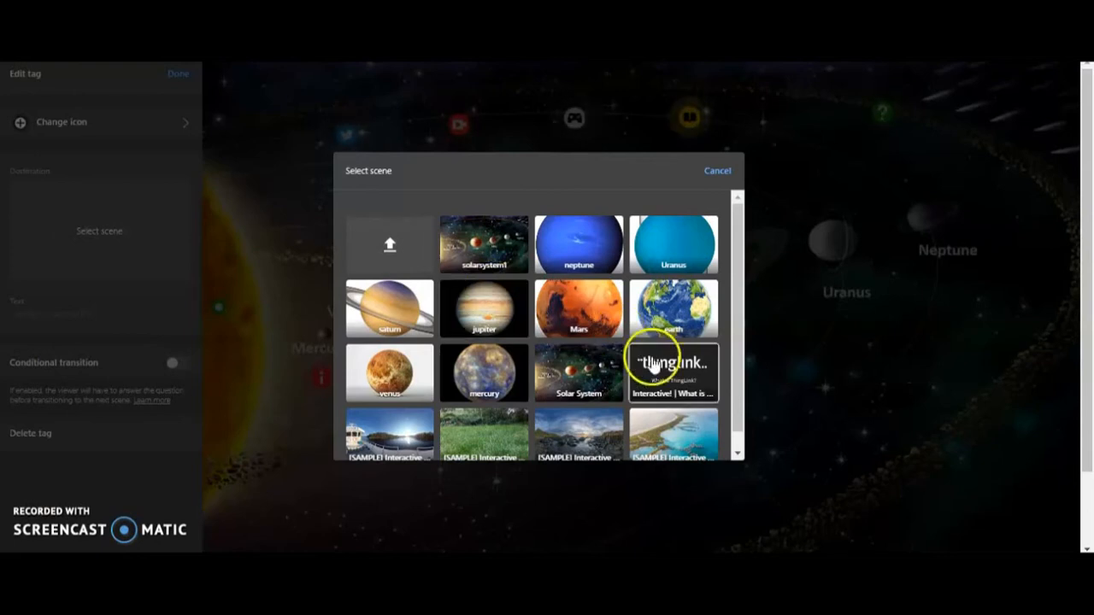
click(495, 379)
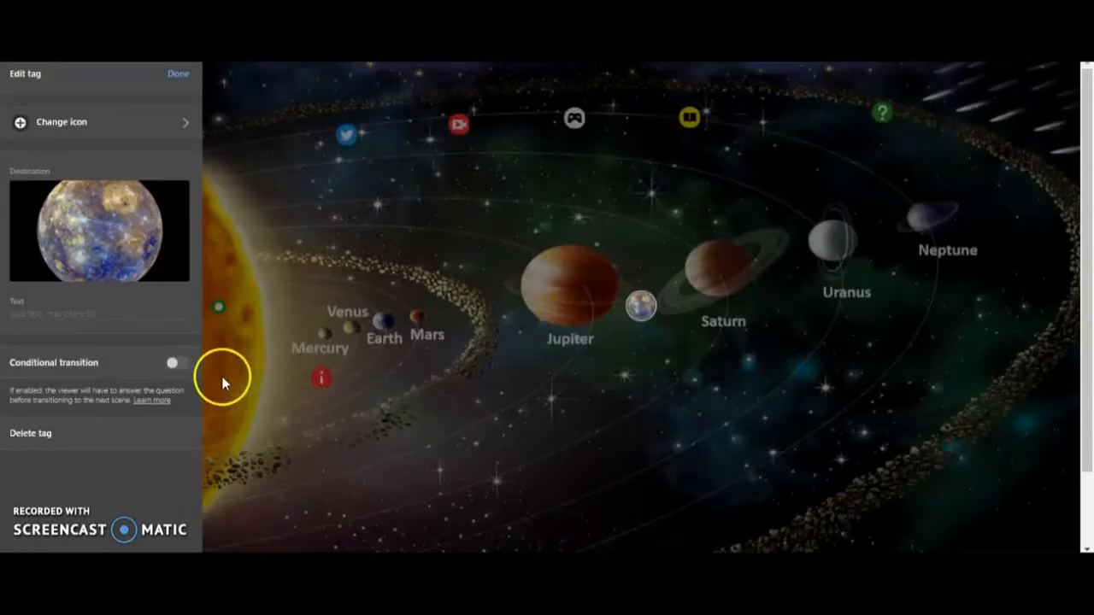
Step: Set the Mercury tour tag's text to "Let's start our Tour"
click(45, 315)
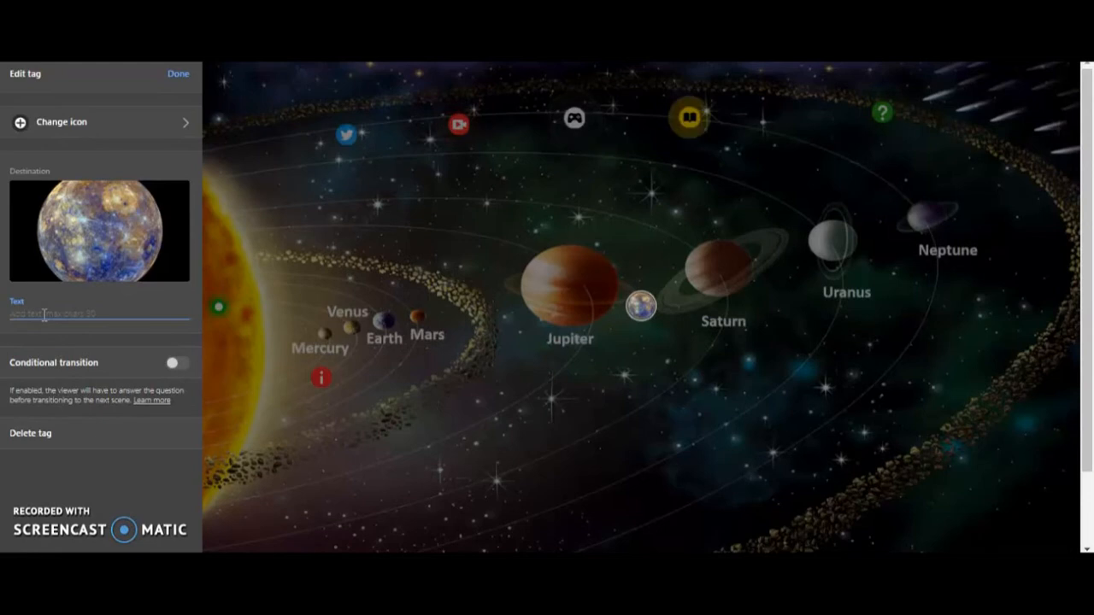
text(Let)
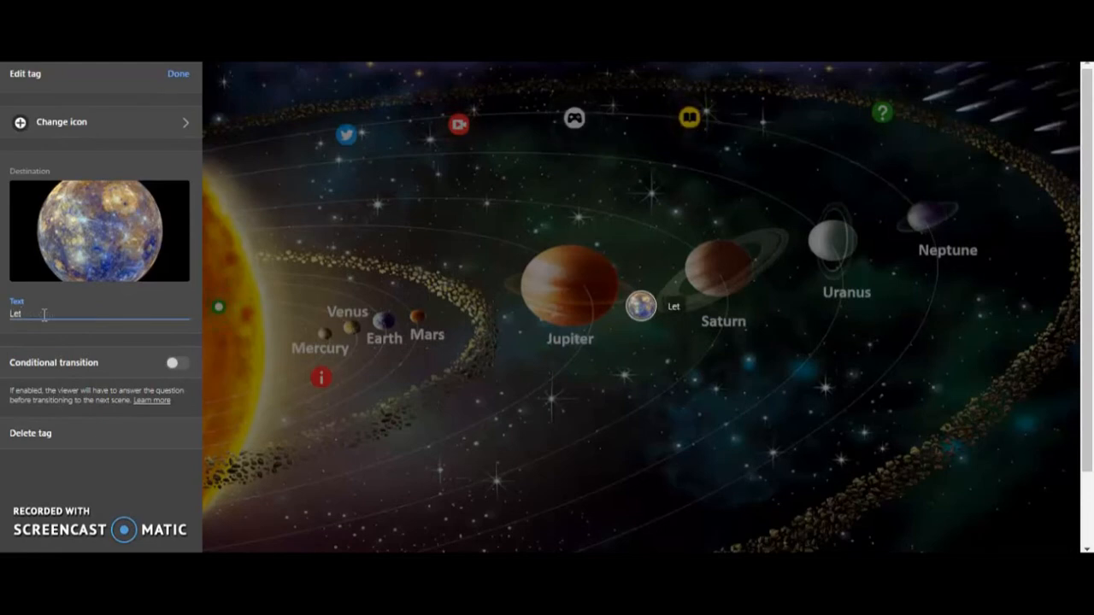
text('s start)
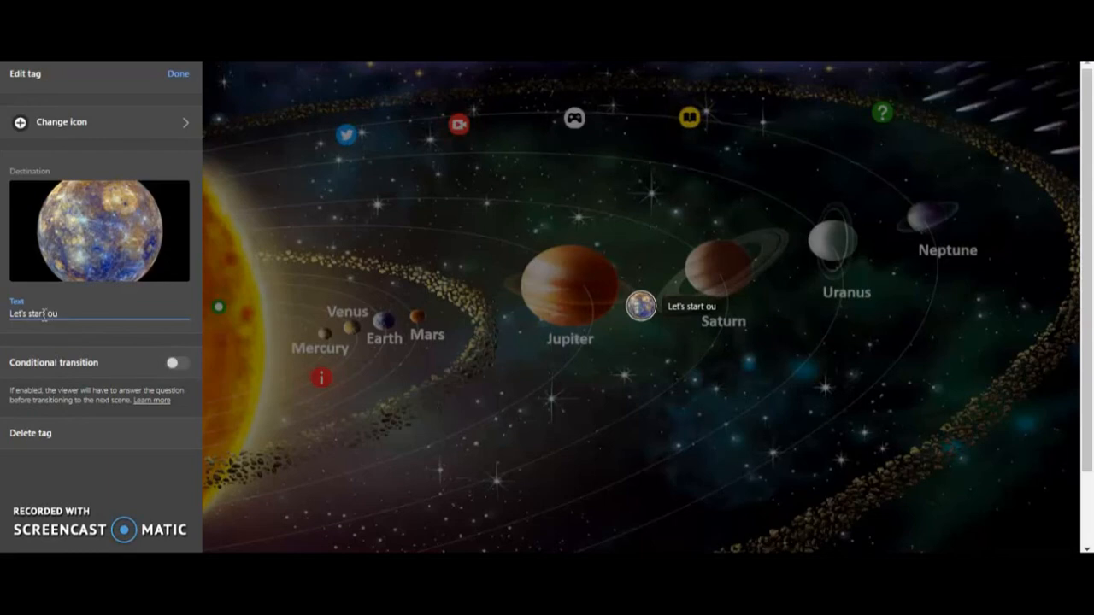
text( our)
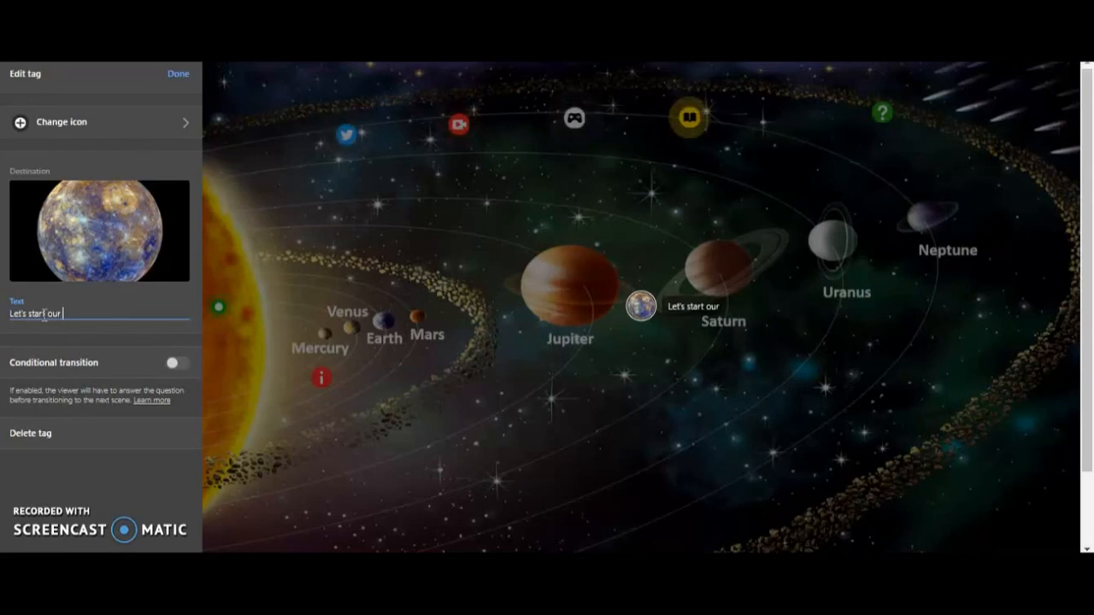
text( Tour )
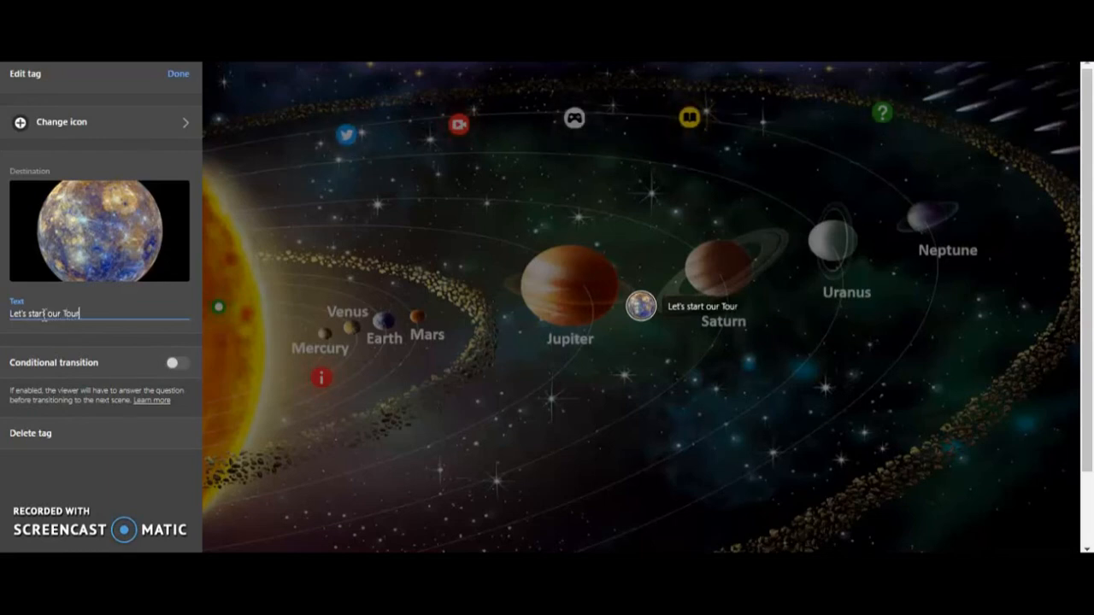
text(of the)
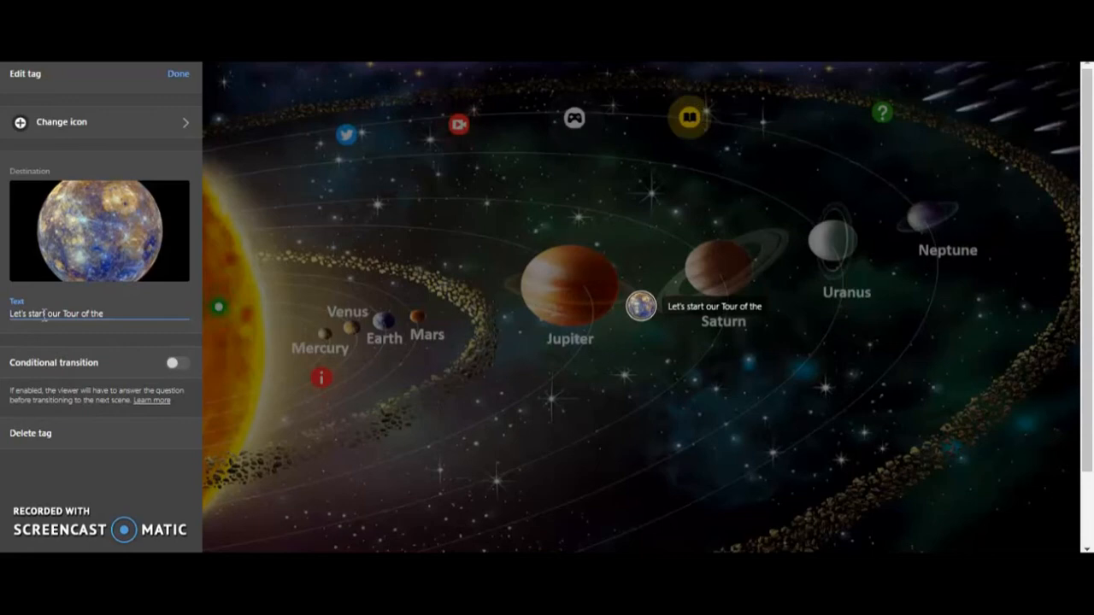
key(BackSpace)
key(BackSpace)
key(BackSpace)
key(BackSpace)
key(BackSpace)
text(Our Ga)
click(30, 314)
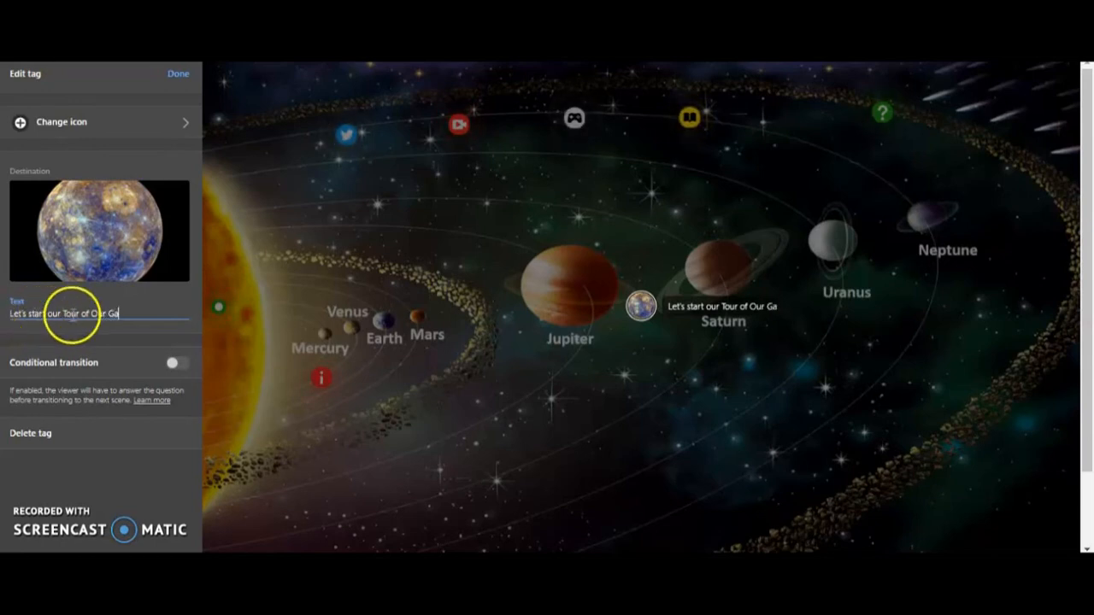
key(BackSpace)
key(BackSpace)
key(BackSpace)
key(BackSpace)
key(BackSpace)
key(BackSpace)
key(BackSpace)
key(BackSpace)
key(BackSpace)
key(BackSpace)
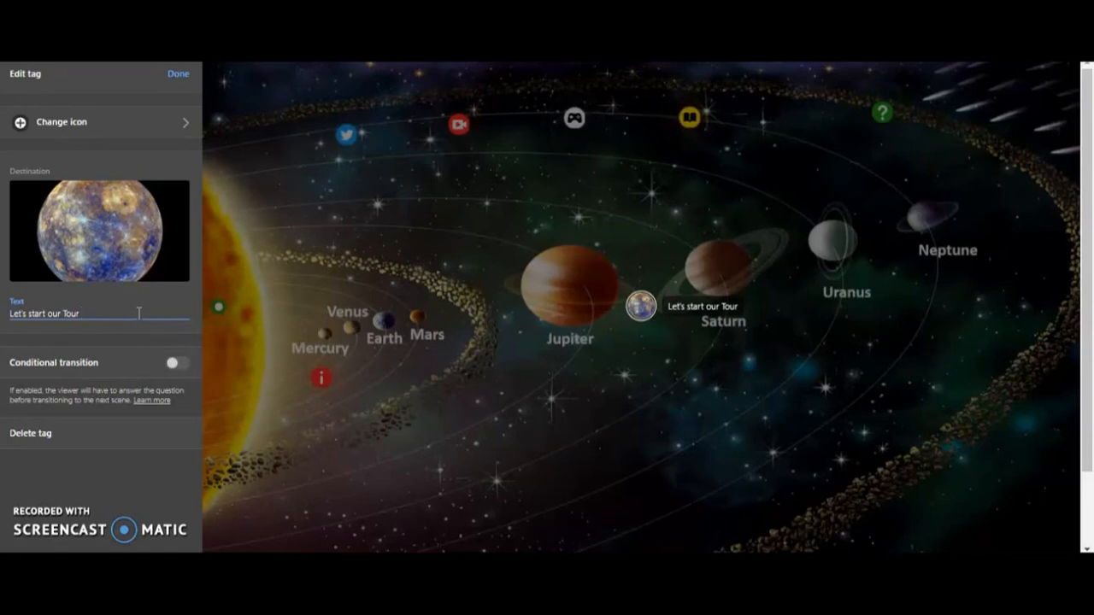
Step: Give the tour tag the yellow right-arrow icon and place the finished tag beside the lower edge of the sun
click(129, 134)
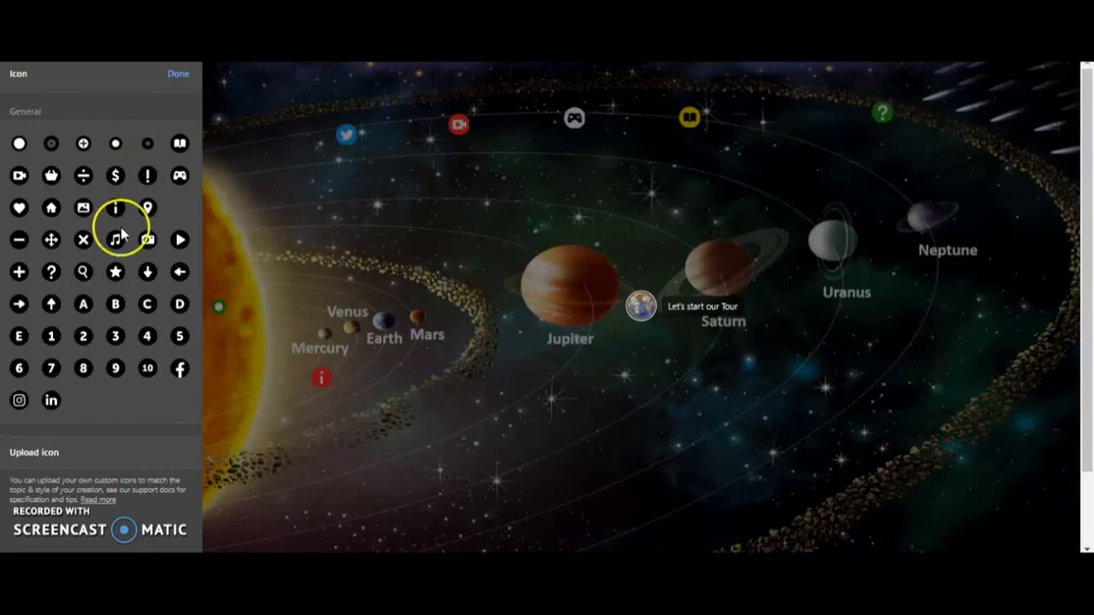
click(22, 316)
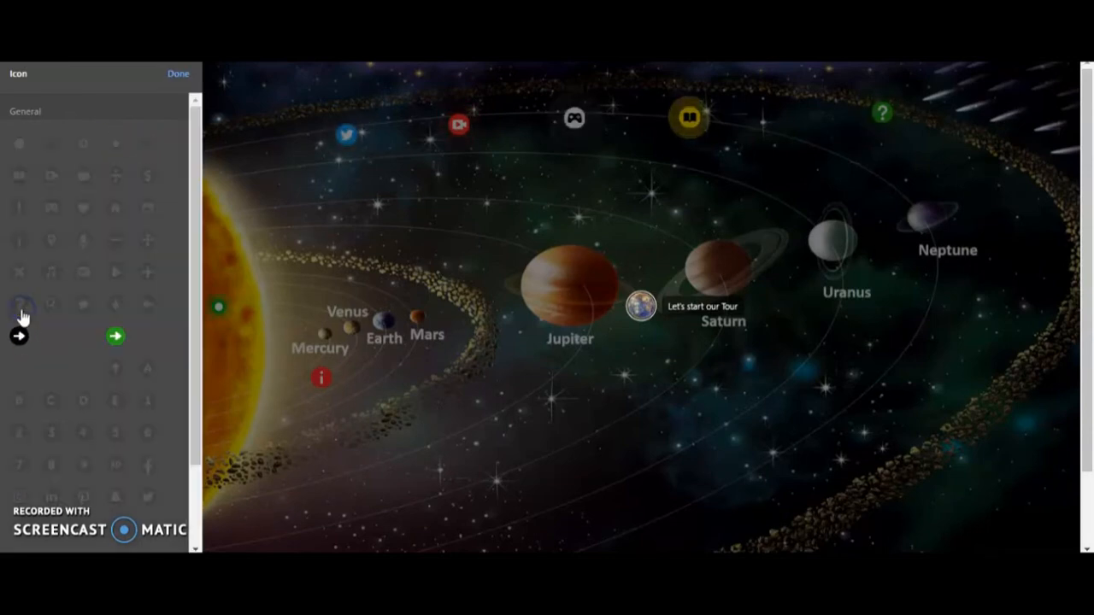
click(83, 368)
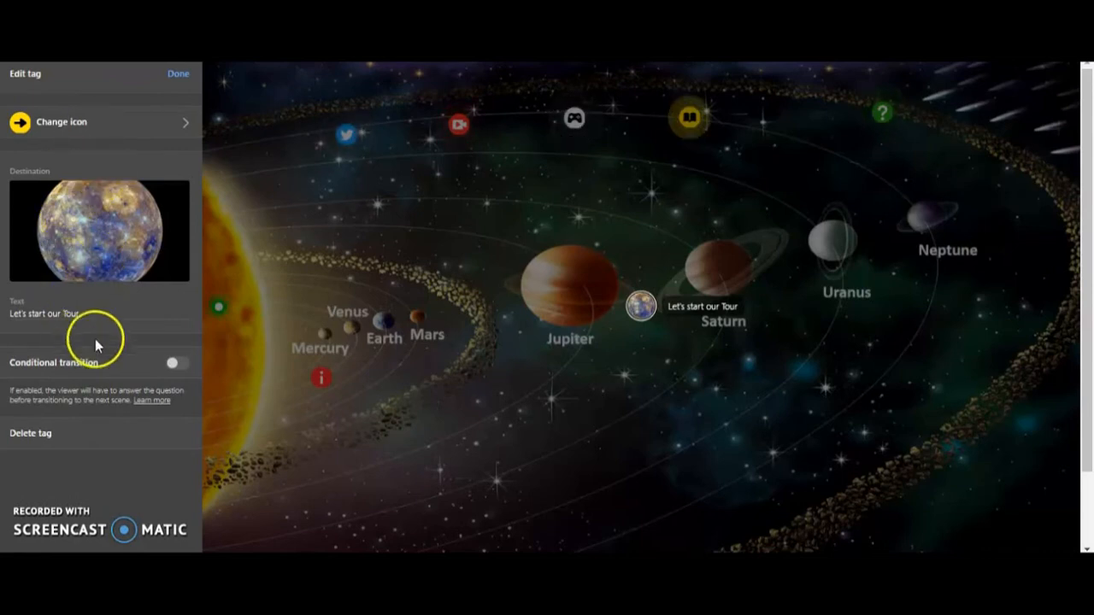
click(180, 75)
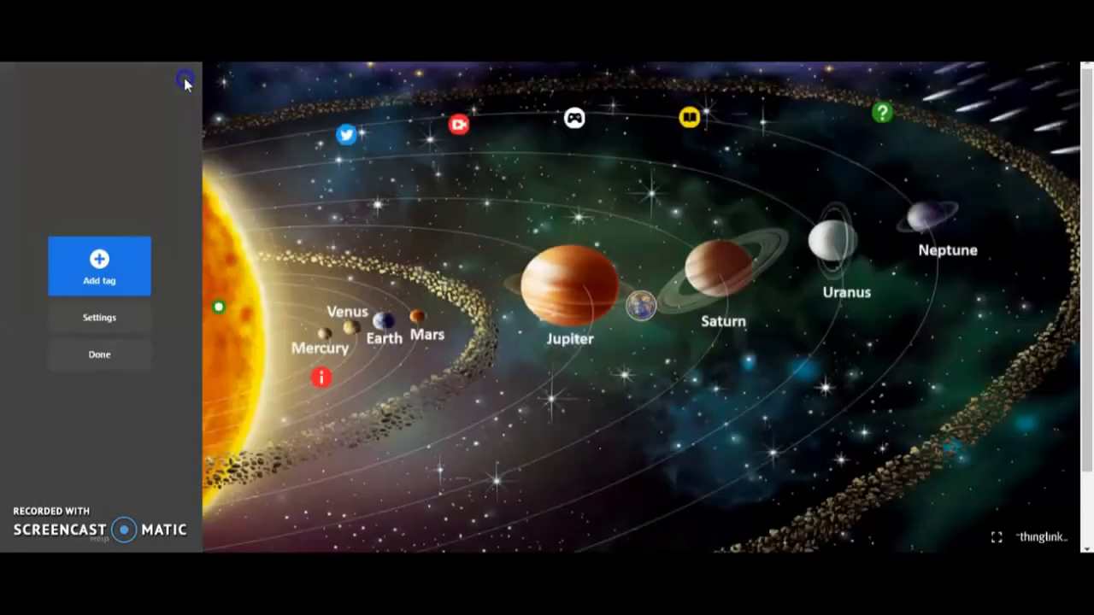
drag(641, 306, 248, 496)
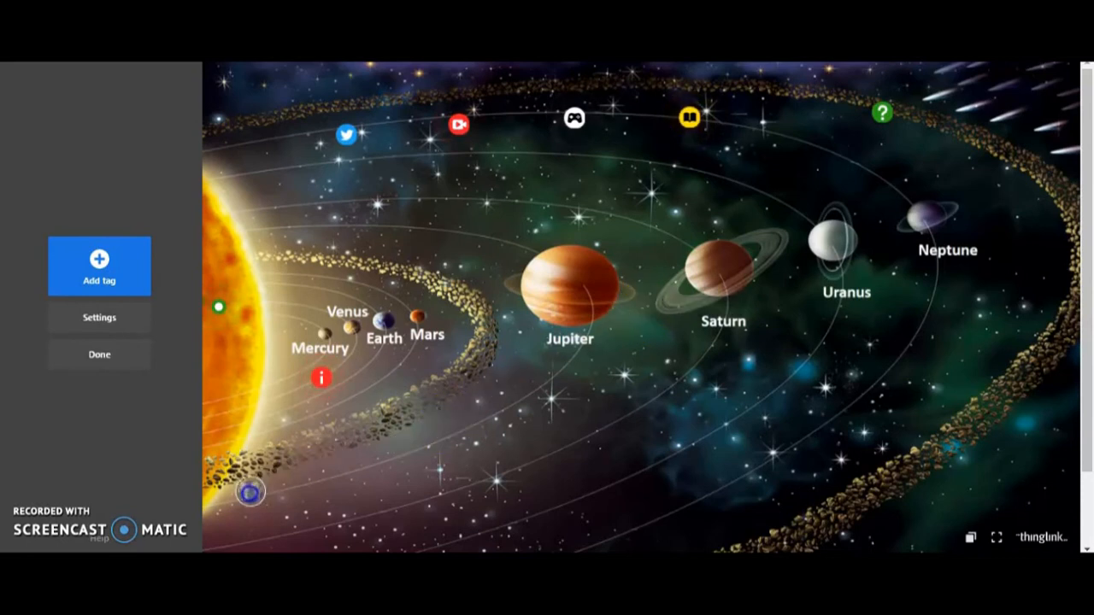
Step: Reopen the tour tag to review its Conditional transition option, and close it again
click(249, 503)
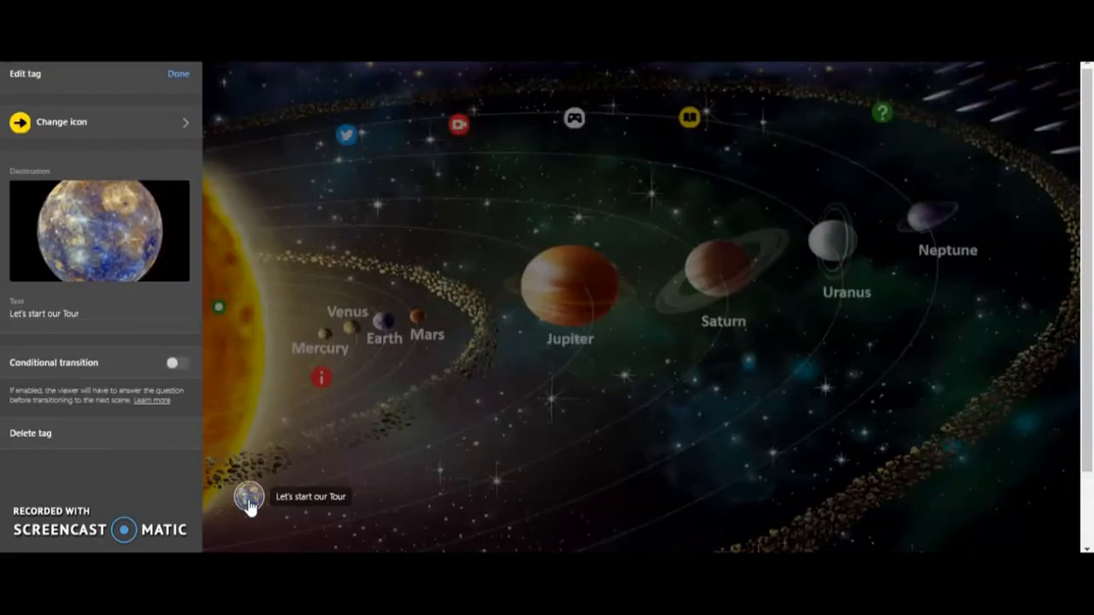
click(112, 366)
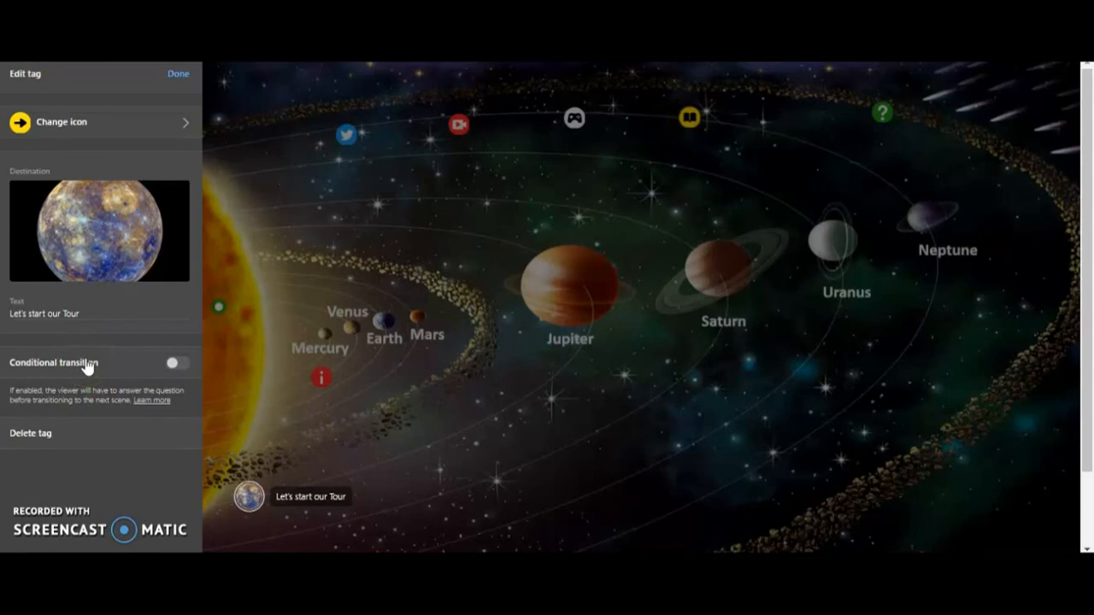
click(313, 505)
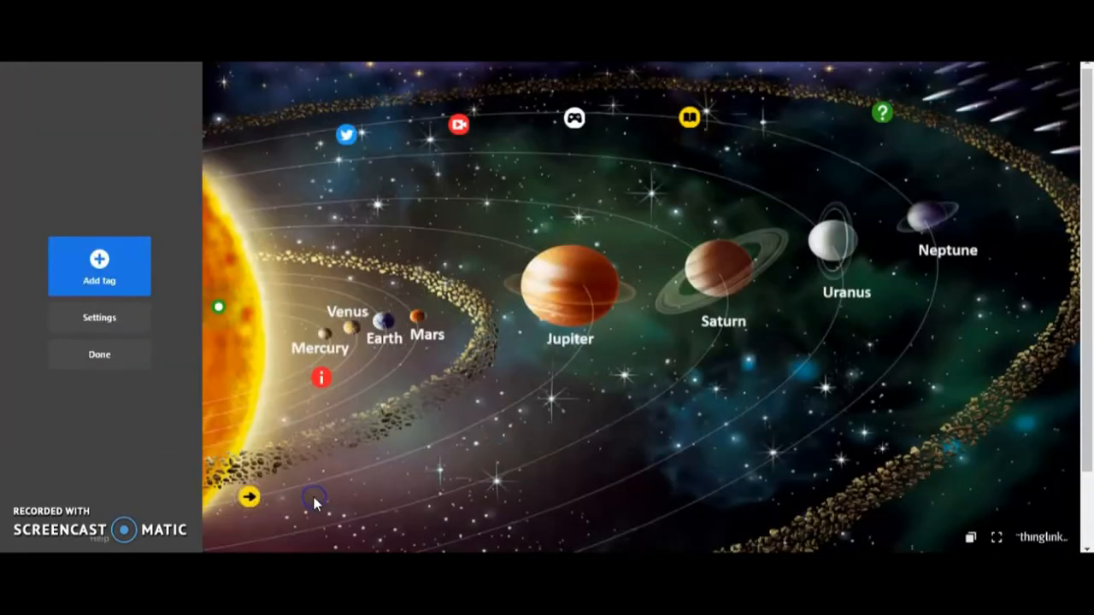
Step: Start a new website-content tag and copy the link of the YouTube video "Mercury 101 | National Geographic"
click(96, 272)
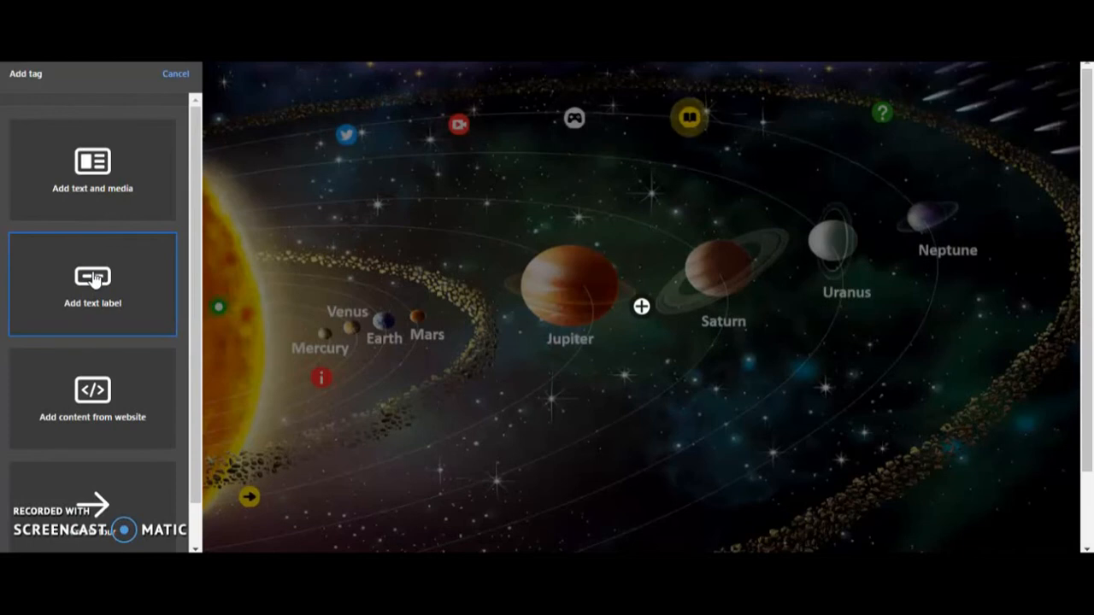
click(55, 409)
click(446, 287)
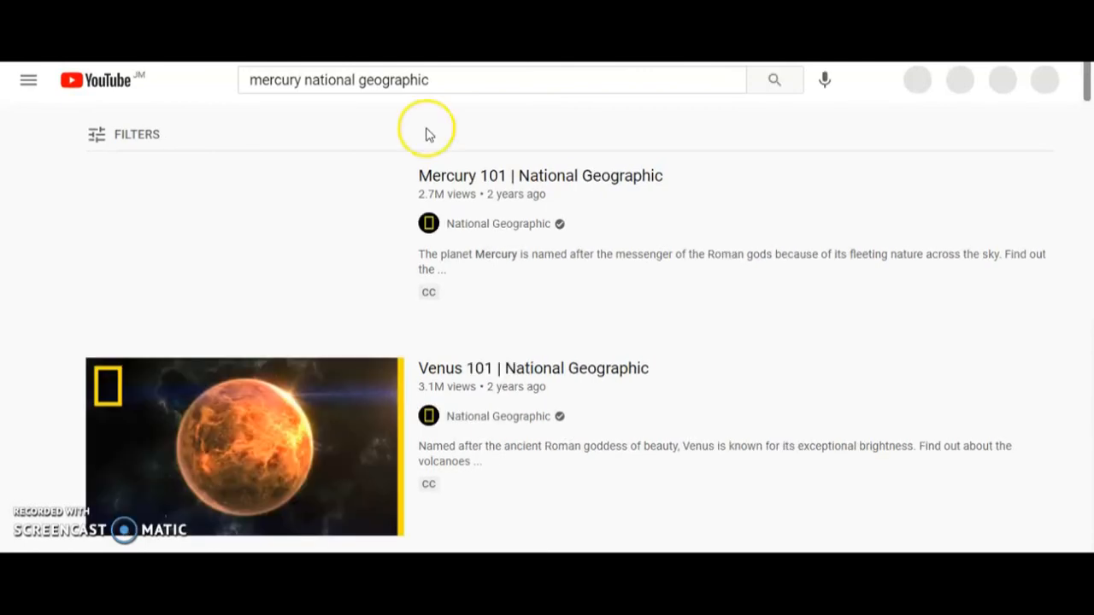
click(496, 175)
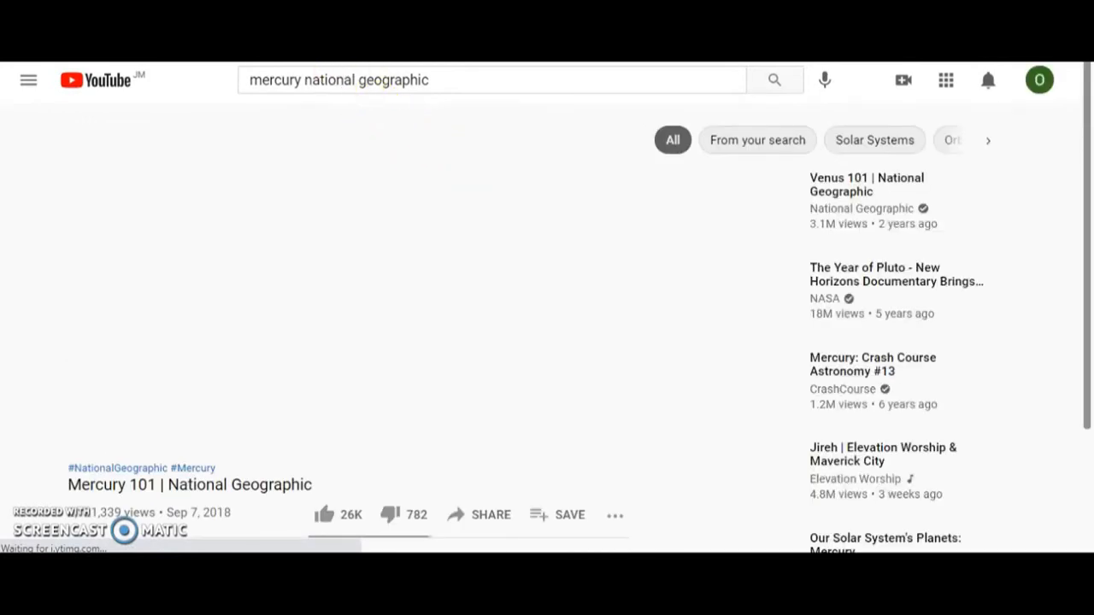
right_click(261, 38)
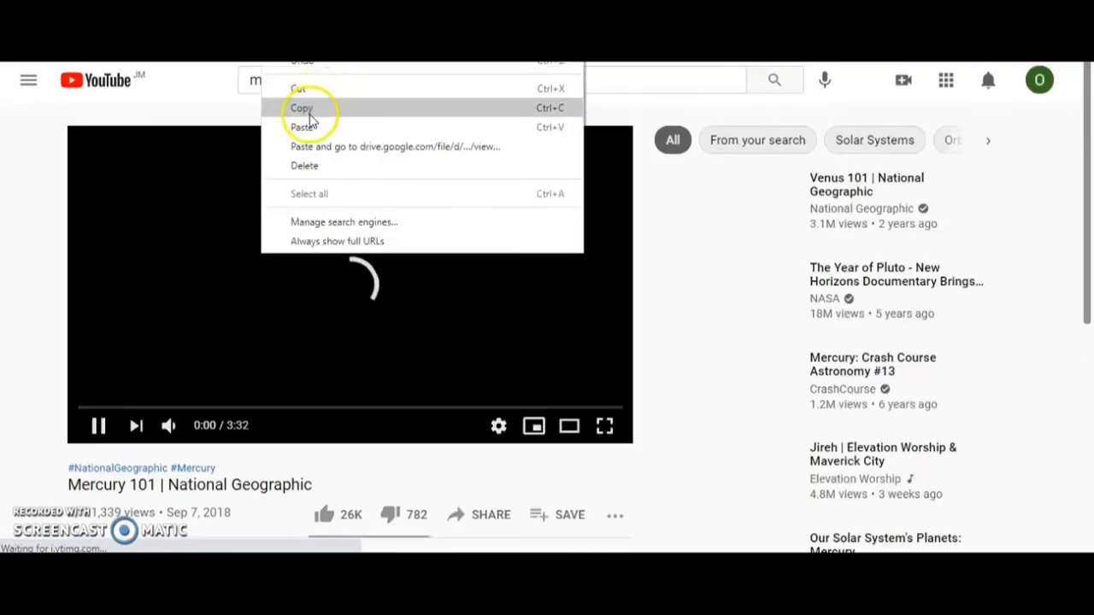
click(310, 113)
click(98, 426)
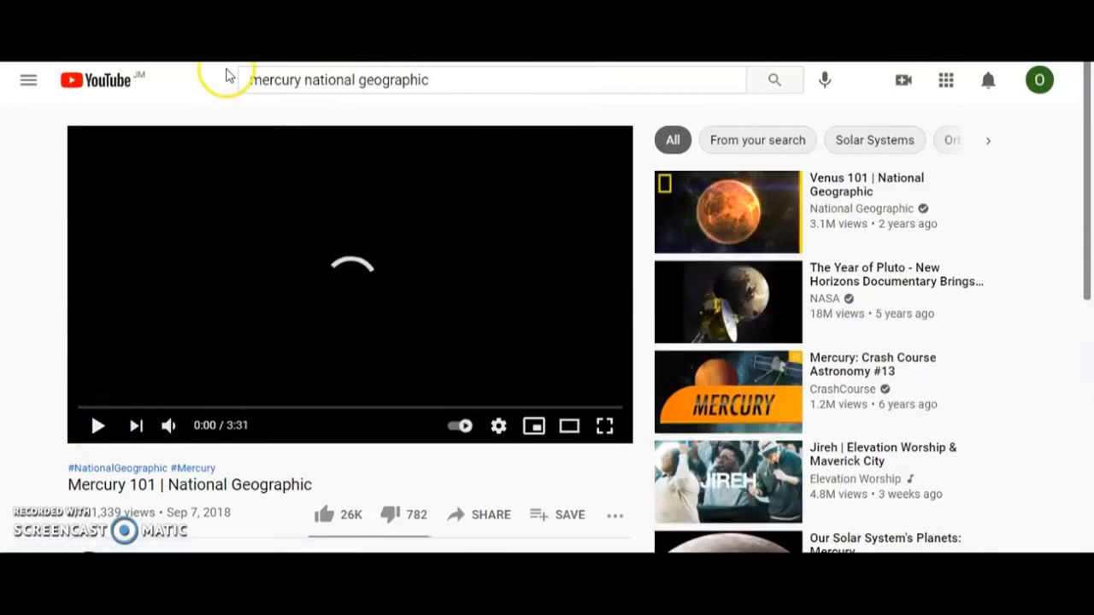
Step: Return to ThingLink and paste the copied Mercury video link as the new tag's embed URL
click(479, 12)
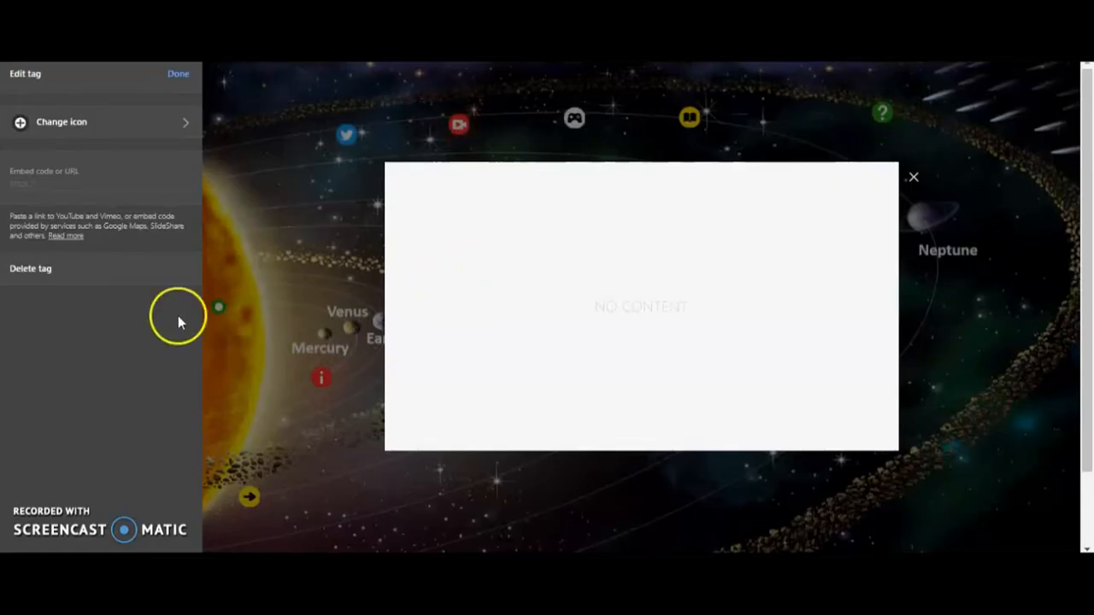
click(39, 184)
right_click(39, 188)
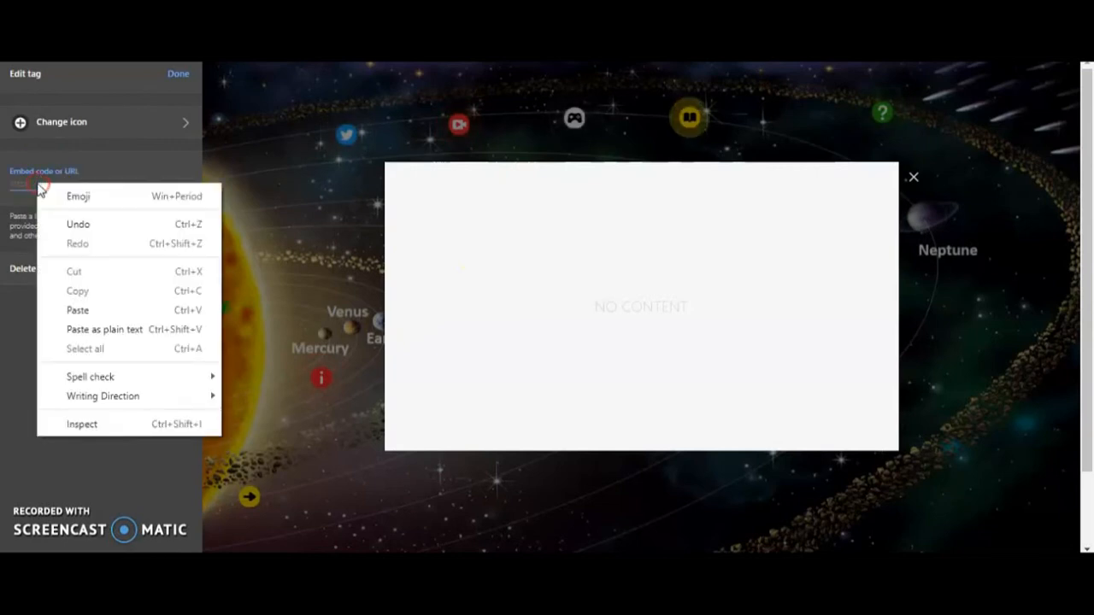
click(82, 310)
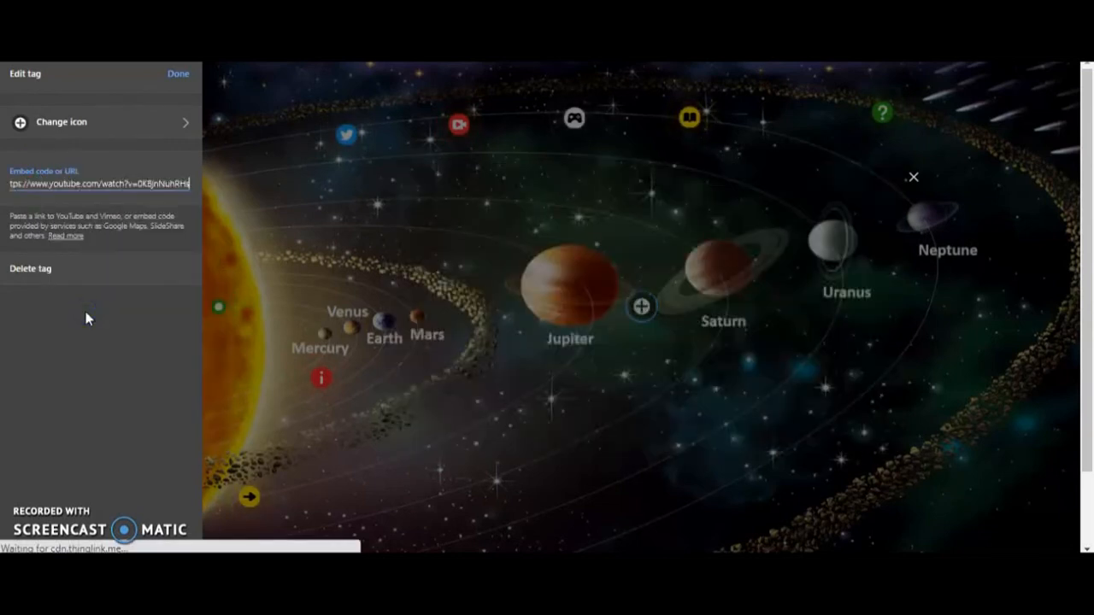
click(110, 176)
Step: Give the video tag the yellow right-arrow icon, place it over the tour tag beside the sun, and preview its video
click(65, 128)
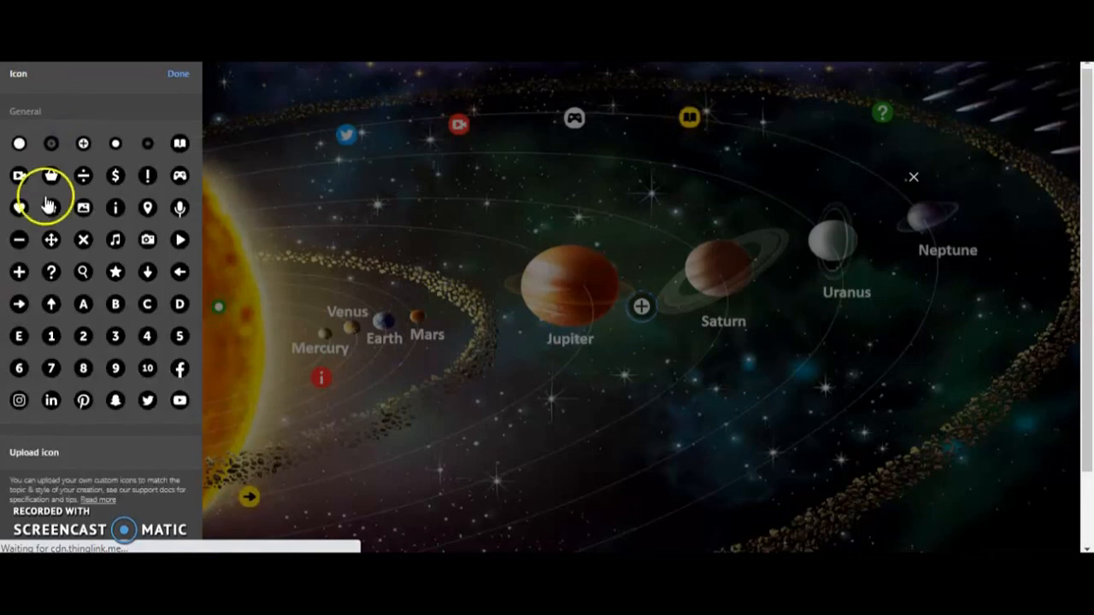
click(21, 305)
click(83, 367)
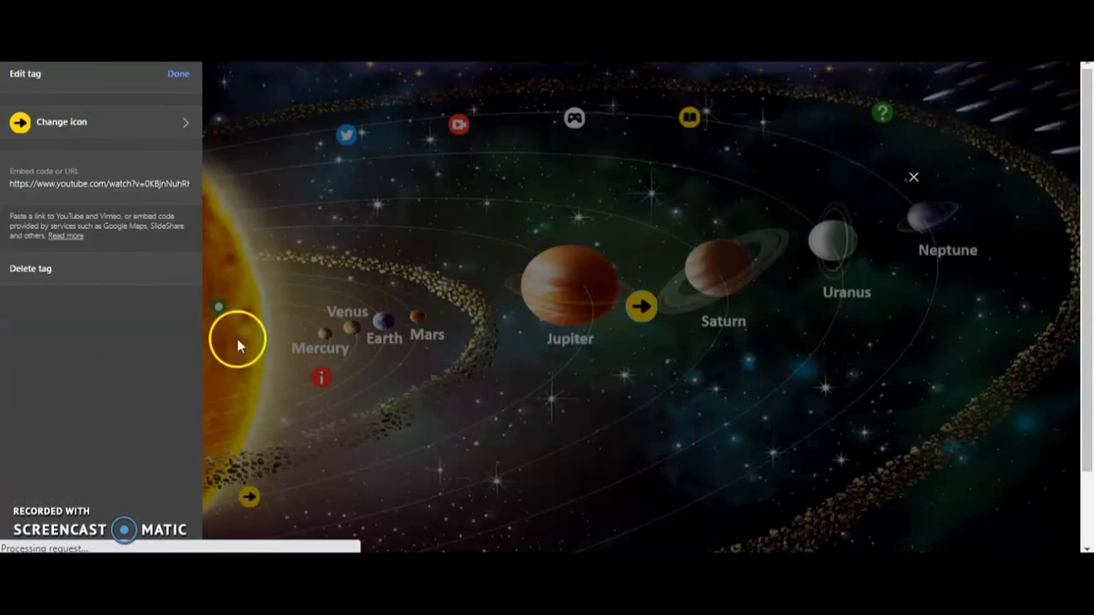
click(177, 90)
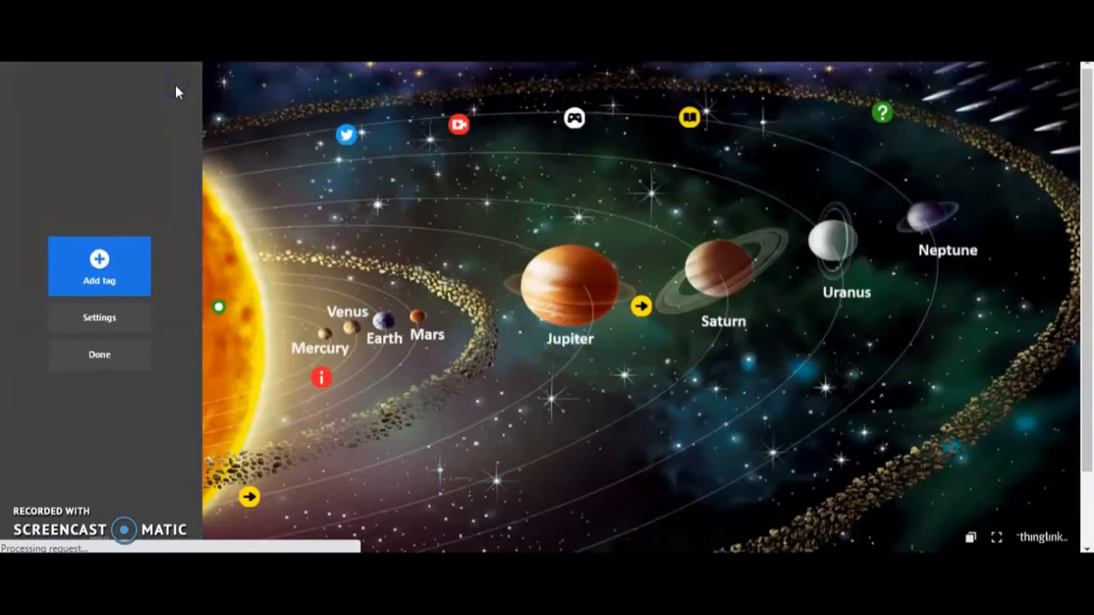
drag(287, 510, 255, 505)
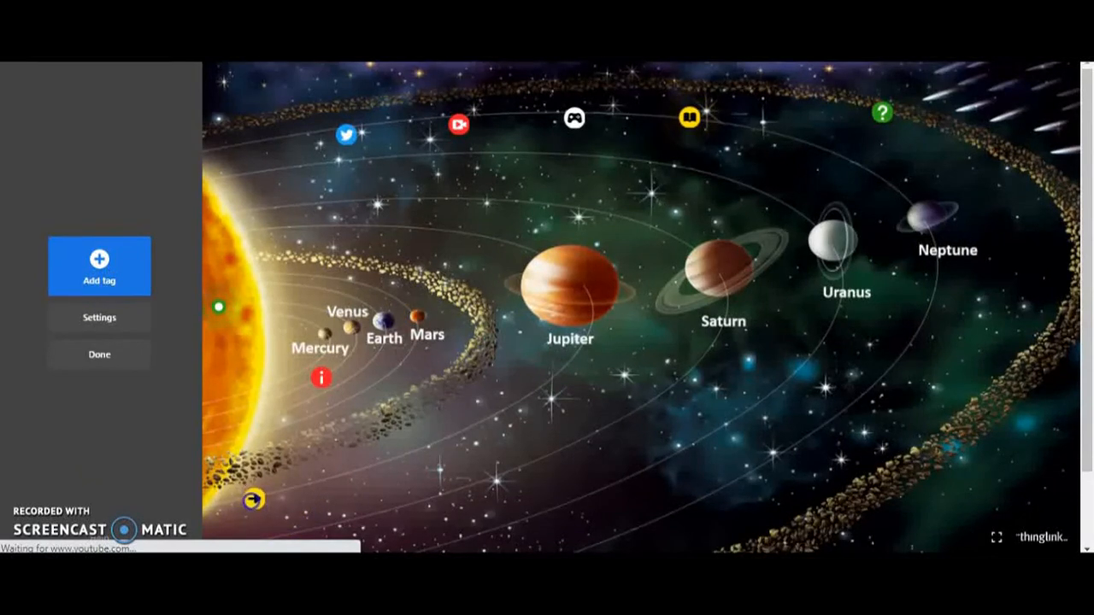
click(257, 504)
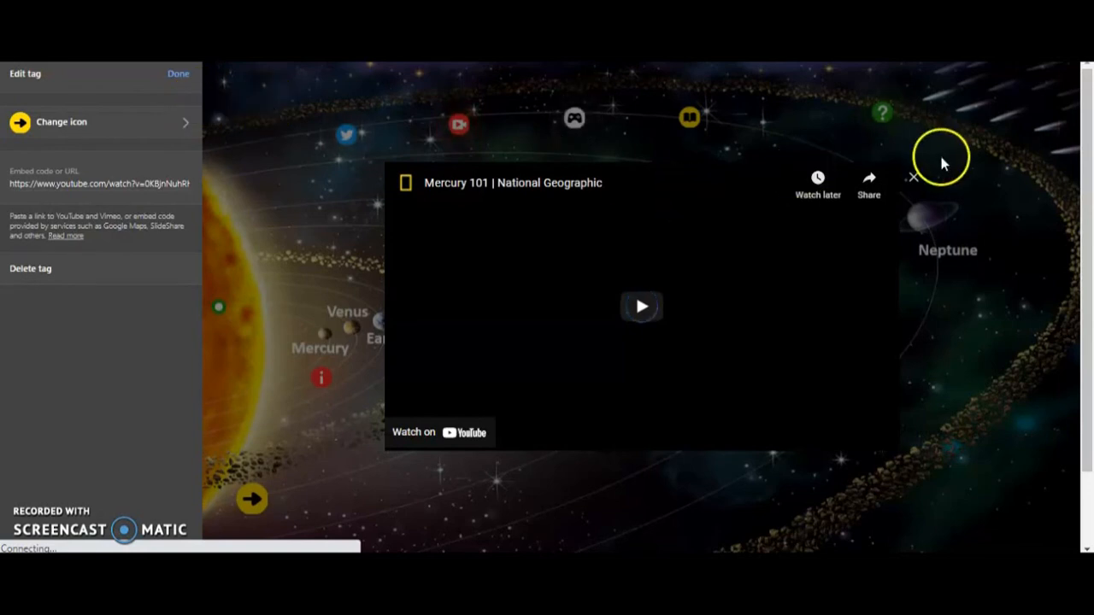
click(913, 181)
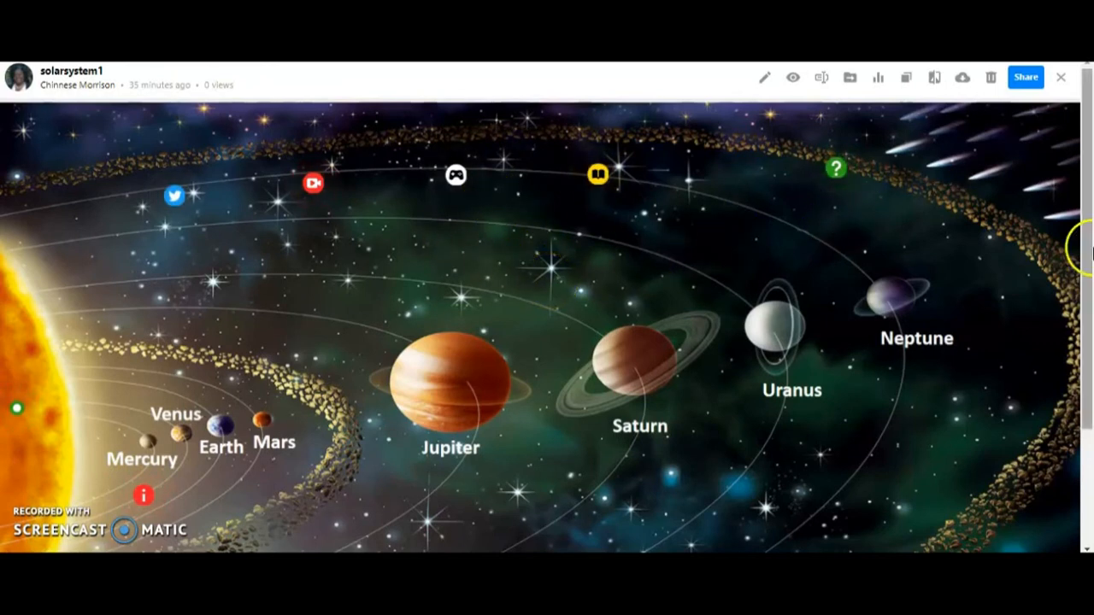
Step: Follow the planet tour in the finished Solar System image from the main scene through Mercury and Venus to Earth
drag(1087, 191, 1090, 301)
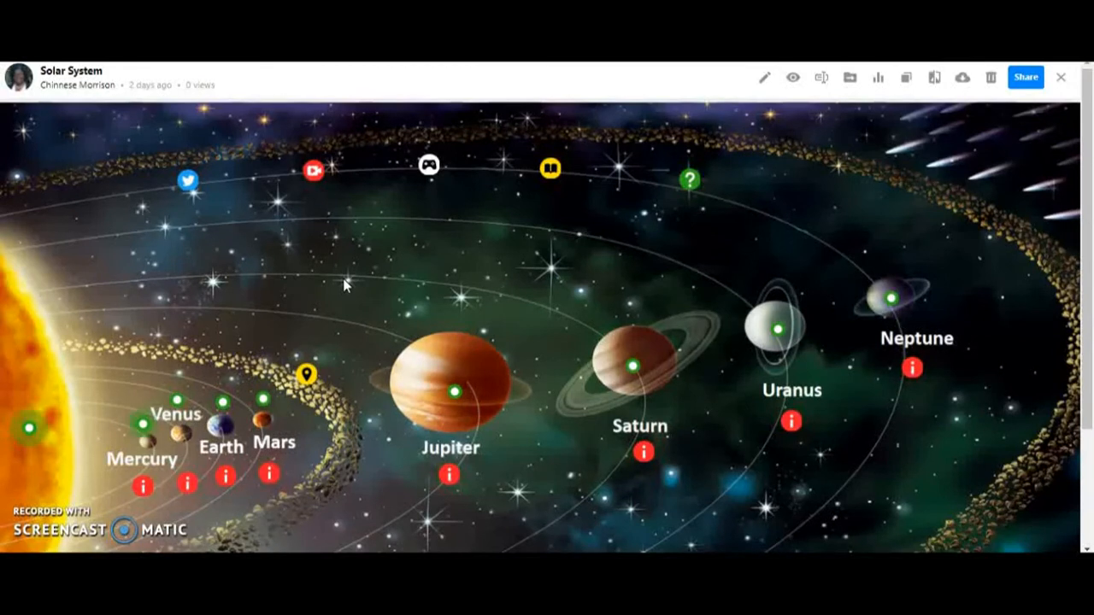
click(480, 292)
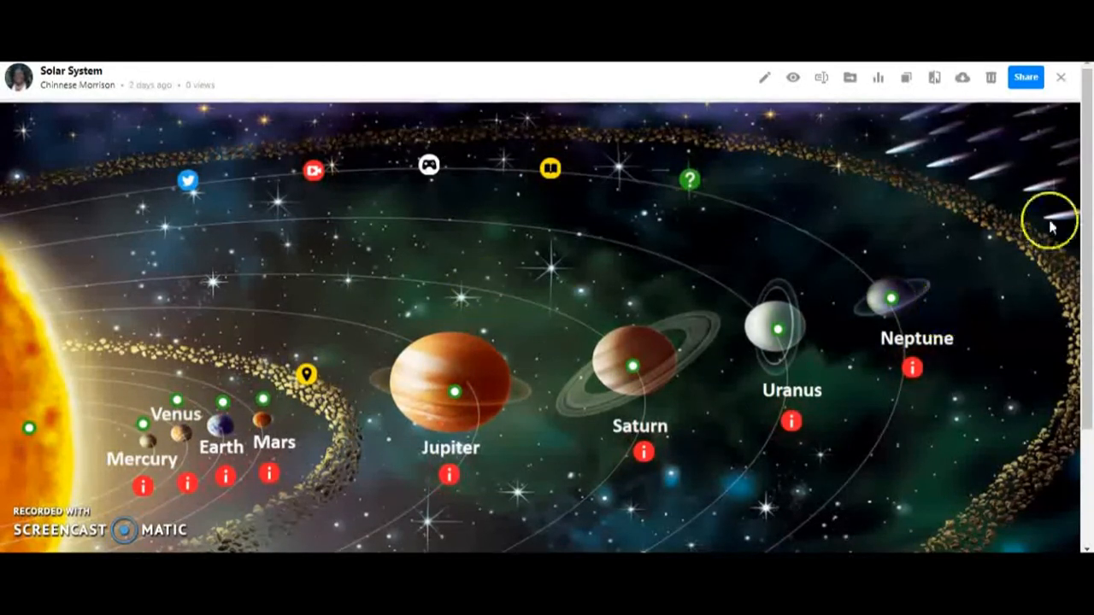
drag(1088, 132, 1091, 231)
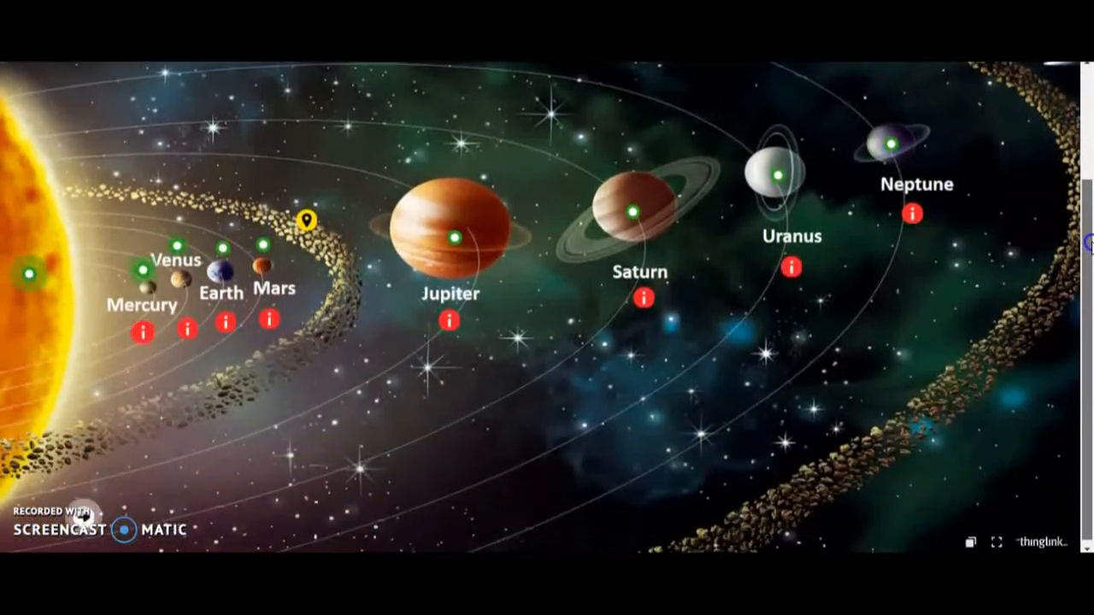
click(84, 521)
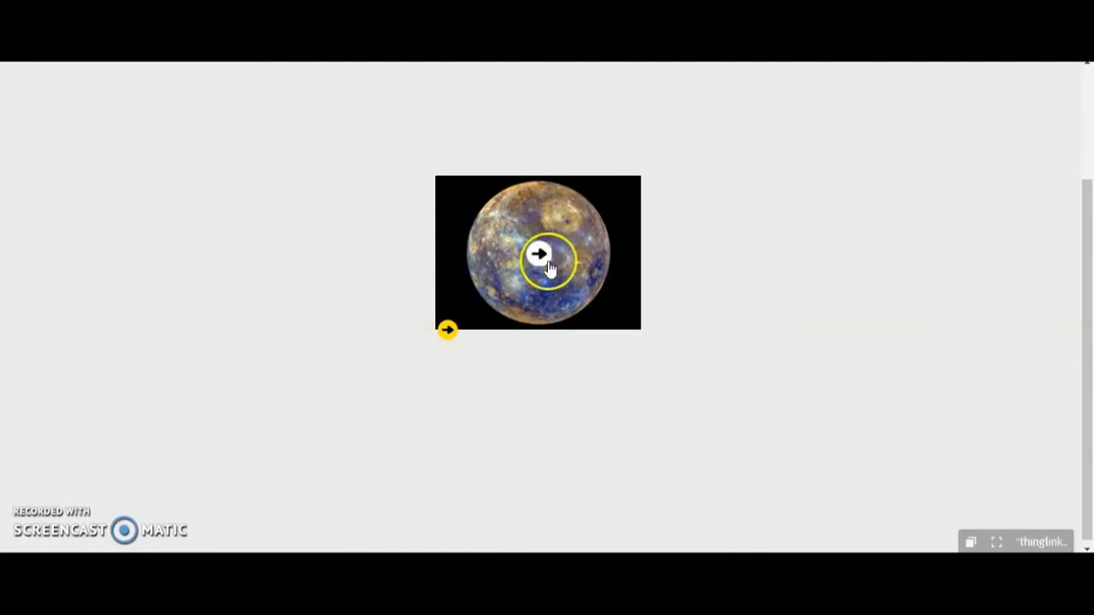
click(449, 332)
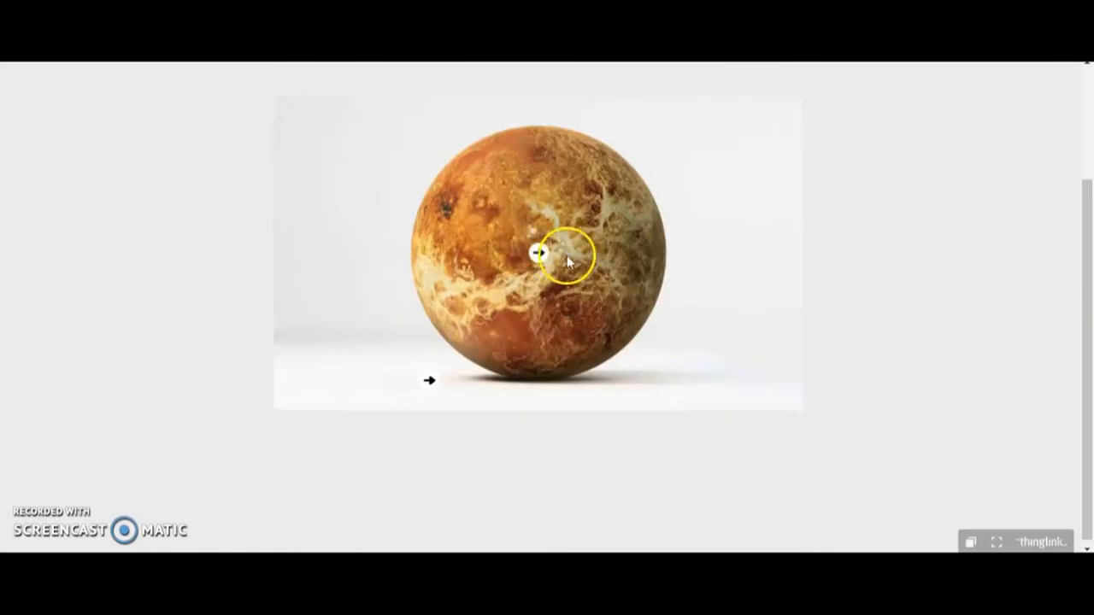
click(428, 382)
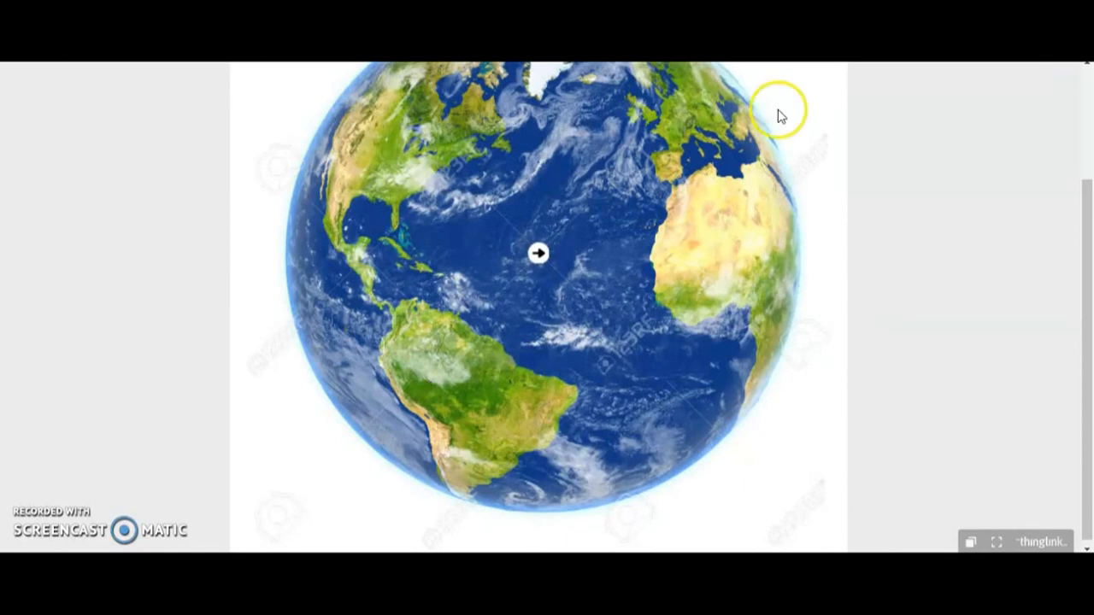
Step: Go back through the tour scenes from Earth to the main solar system image
drag(1084, 317, 1088, 171)
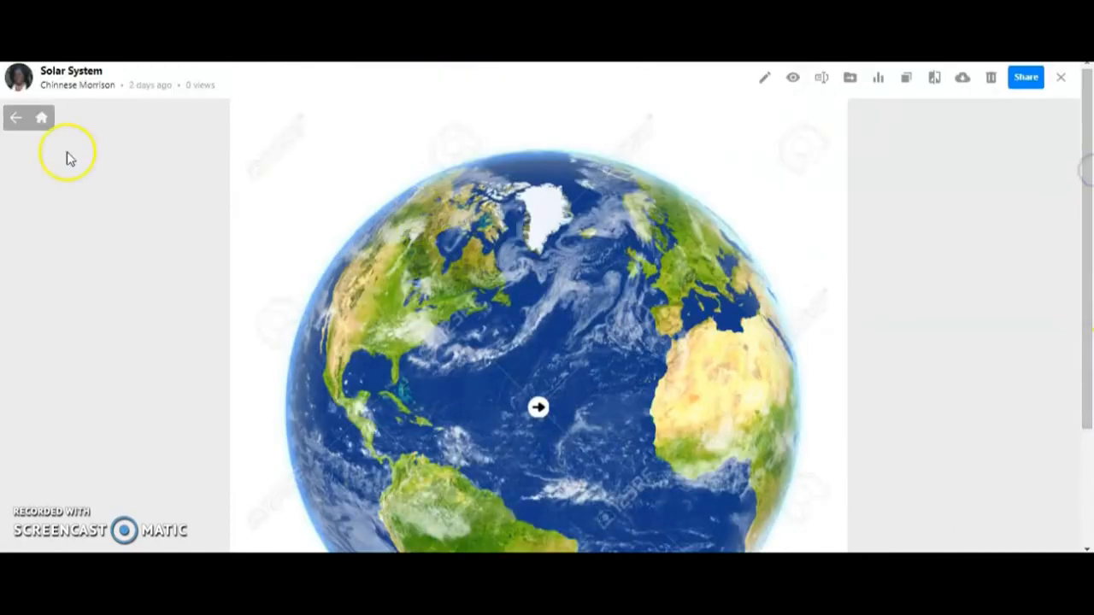
click(15, 118)
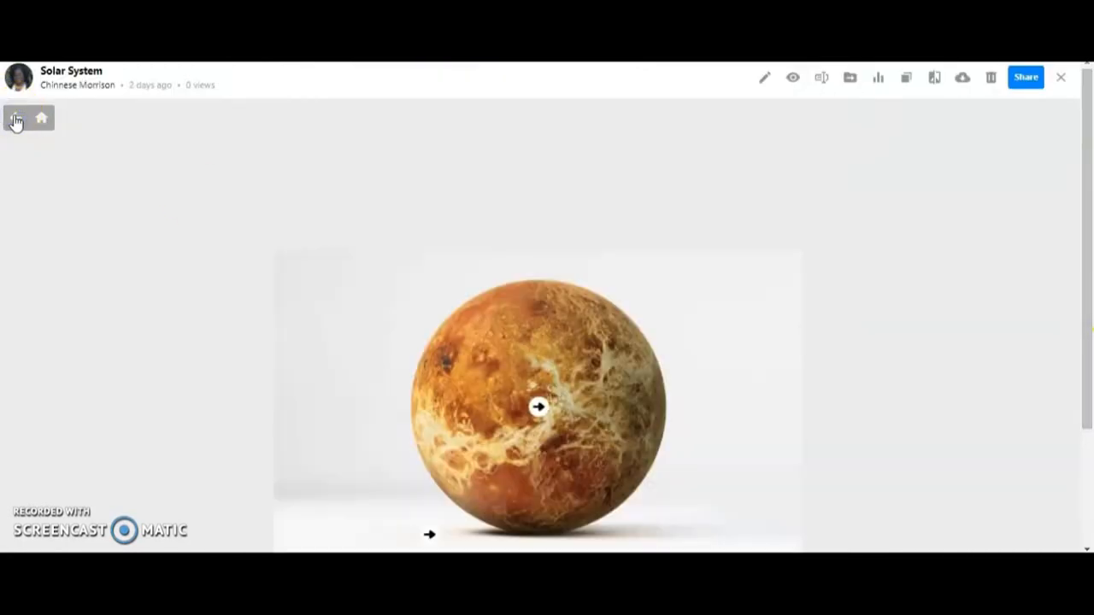
click(14, 119)
click(15, 119)
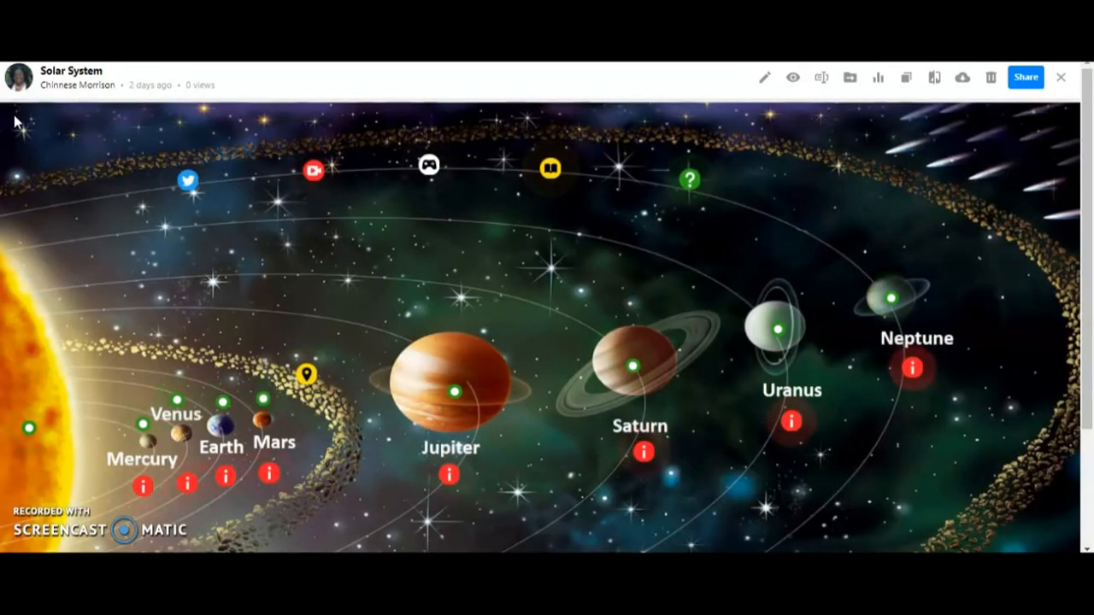
drag(1089, 147, 1092, 231)
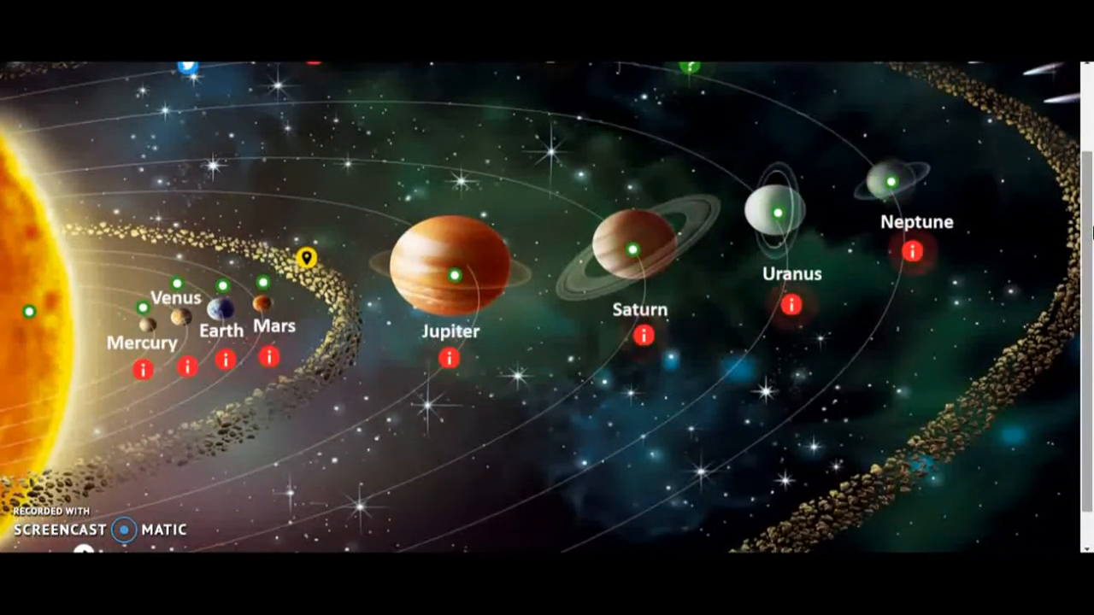
drag(1092, 231, 1090, 282)
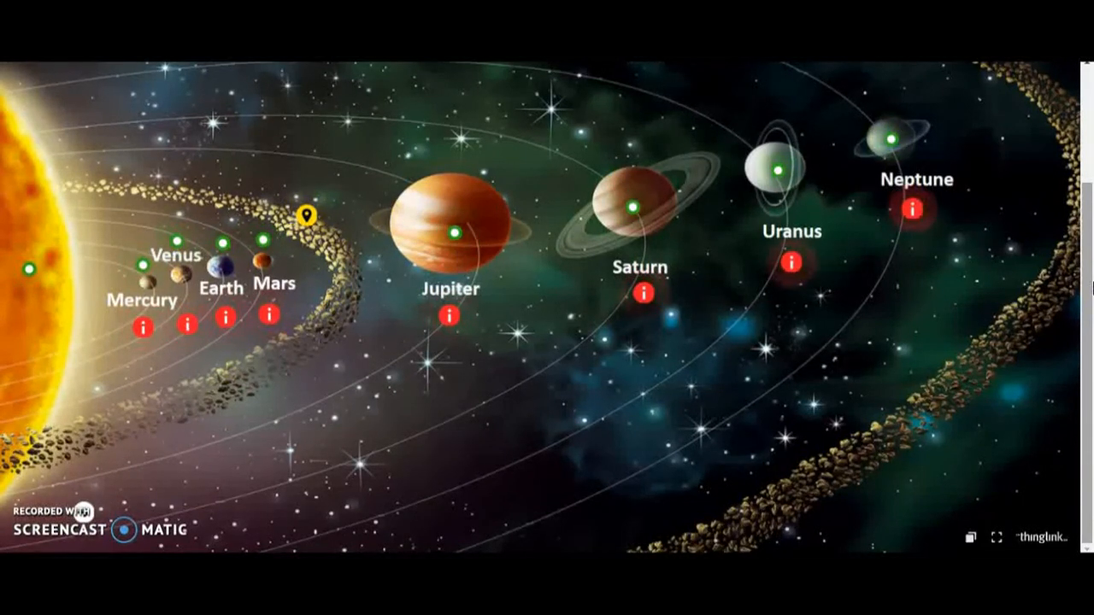
mouse_move(1089, 283)
mouse_down()
mouse_move(1090, 169)
mouse_move(1089, 290)
mouse_up()
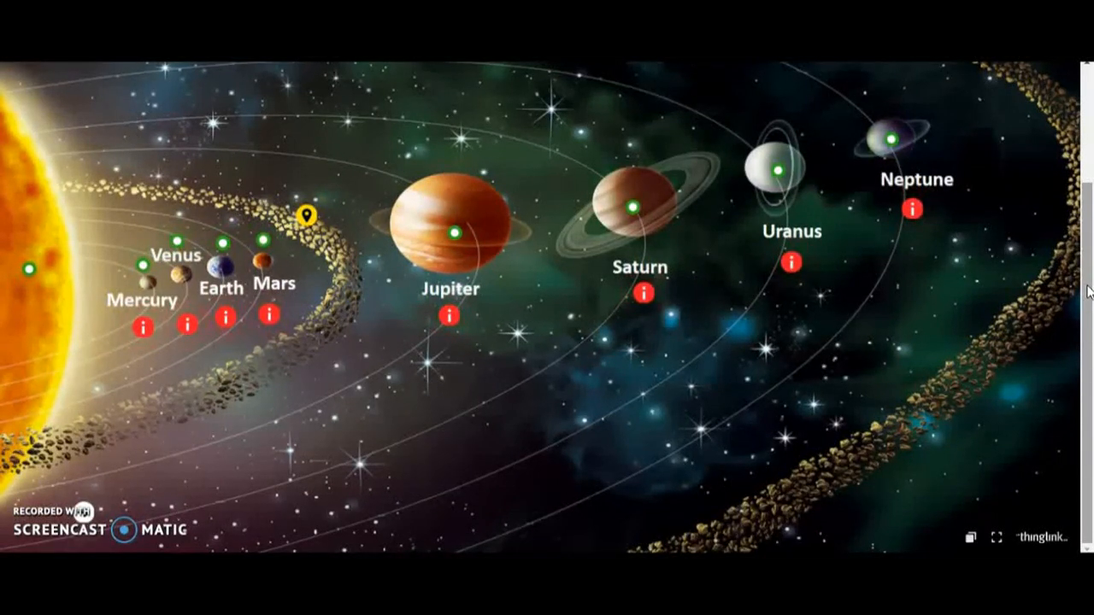
click(1068, 303)
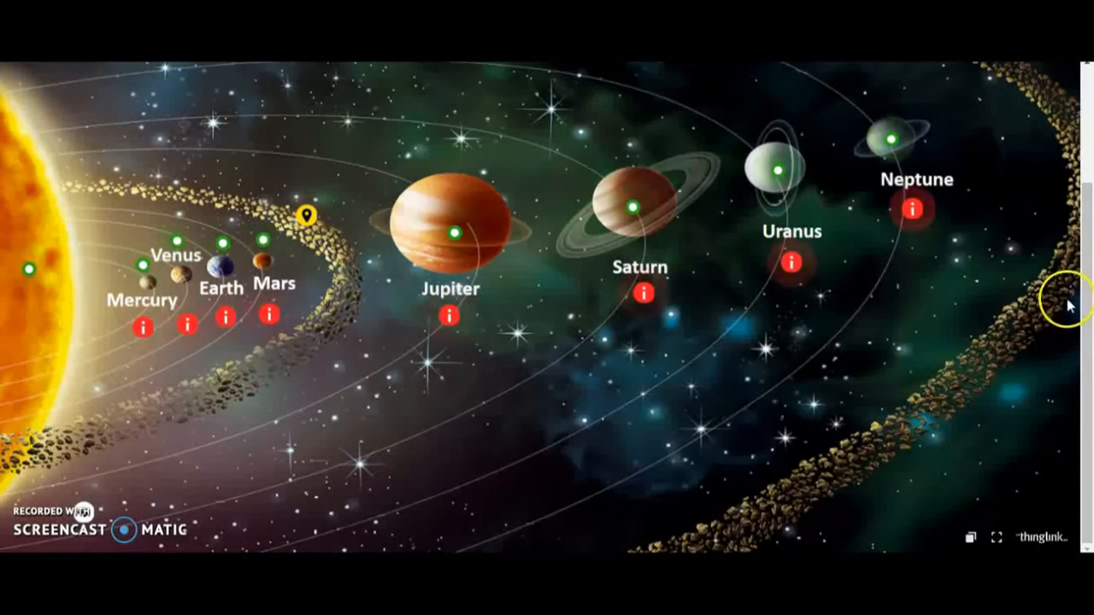
drag(1084, 315, 1082, 238)
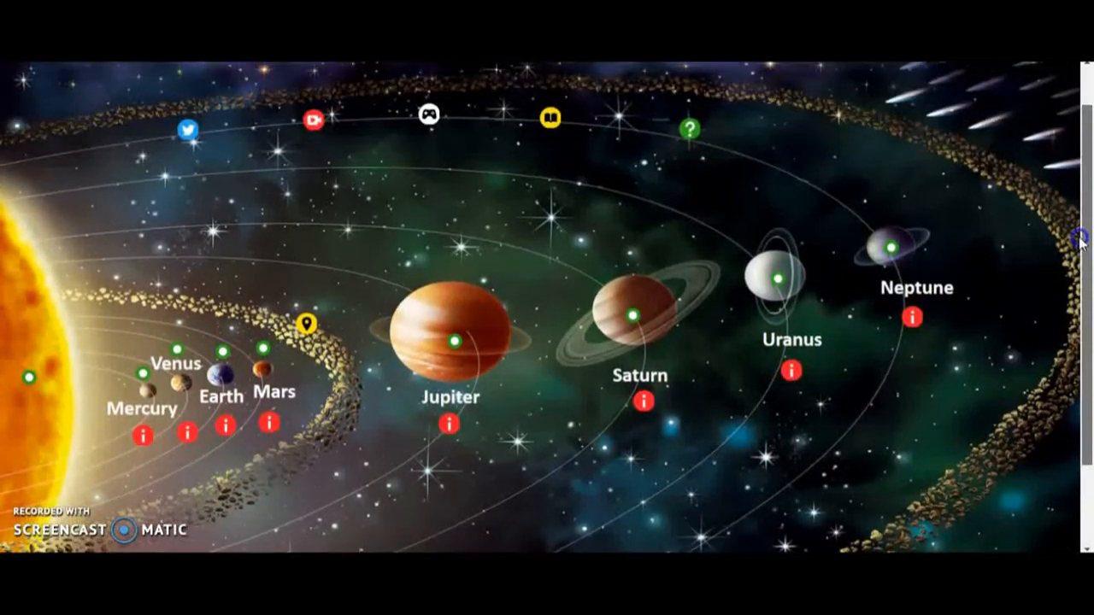
drag(1081, 241, 1086, 152)
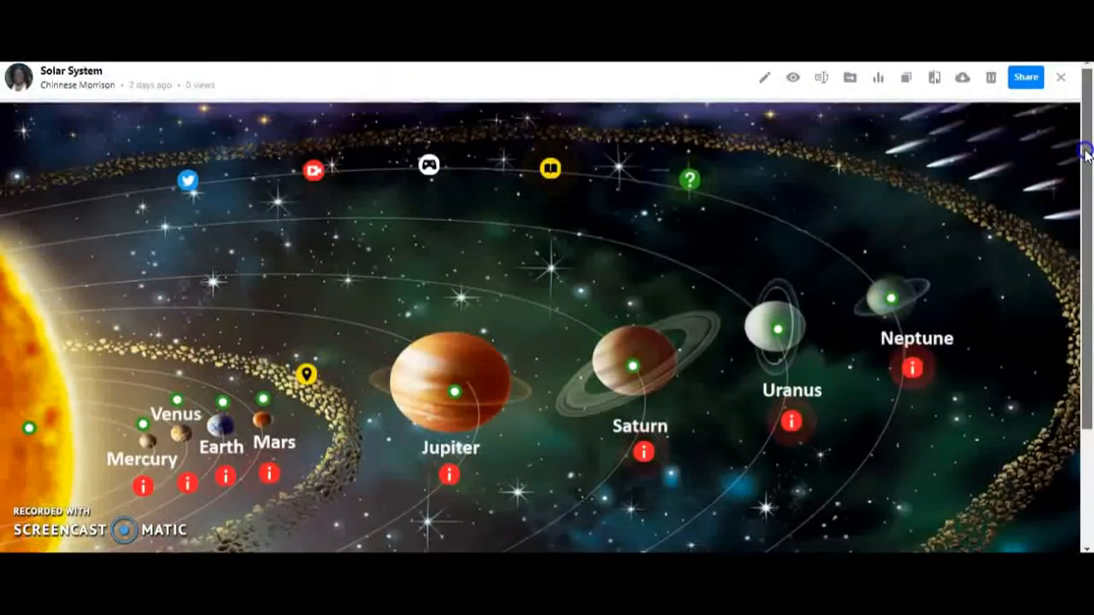
Step: Open the sharing options of the Solar System image and copy its embed code
click(1020, 82)
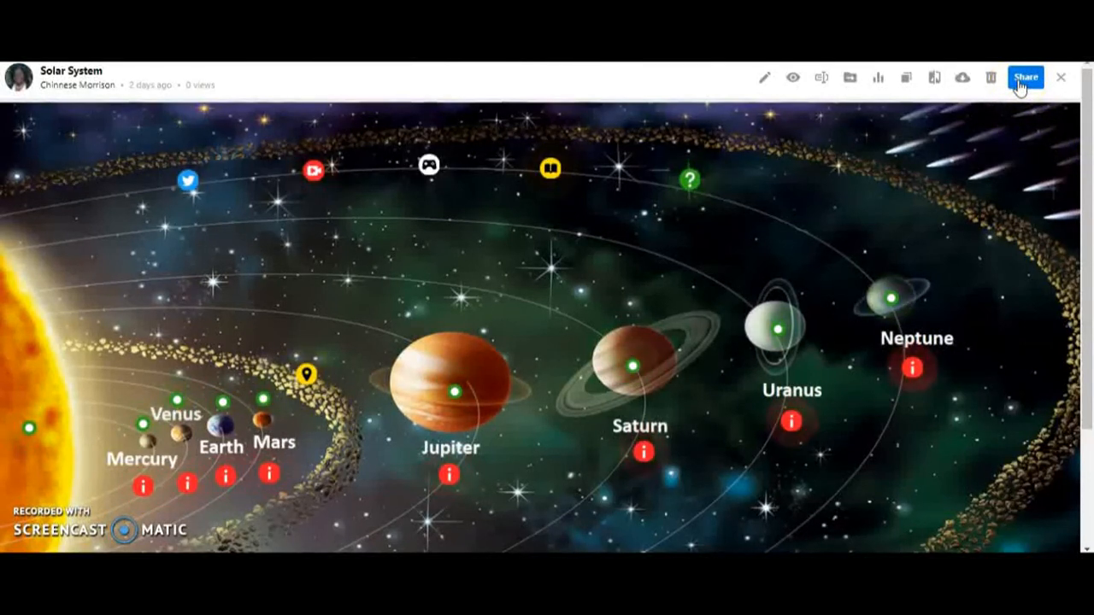
click(1019, 84)
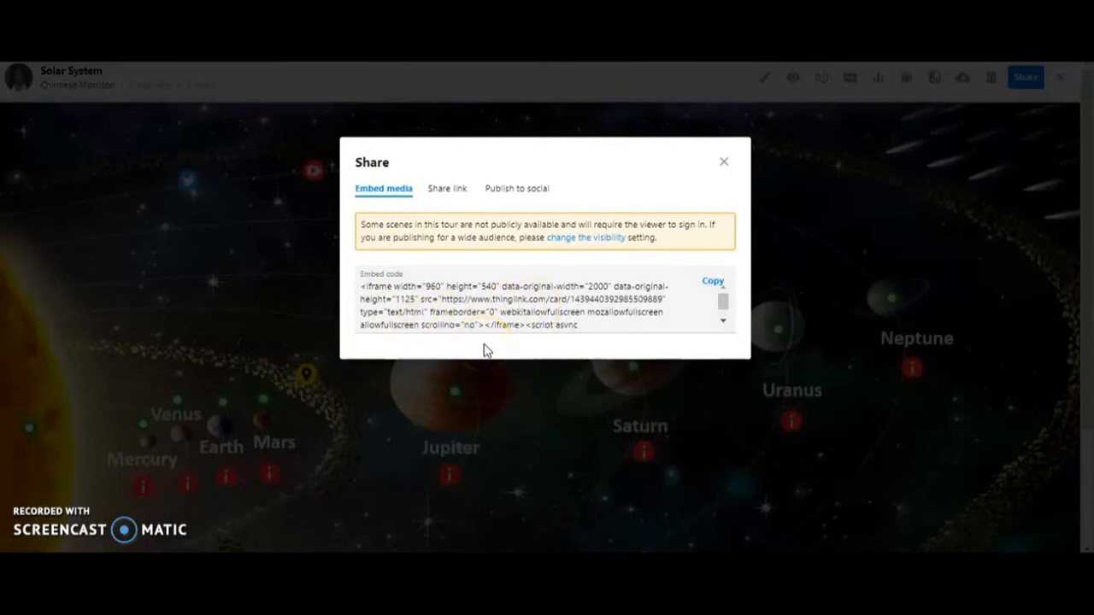
click(713, 282)
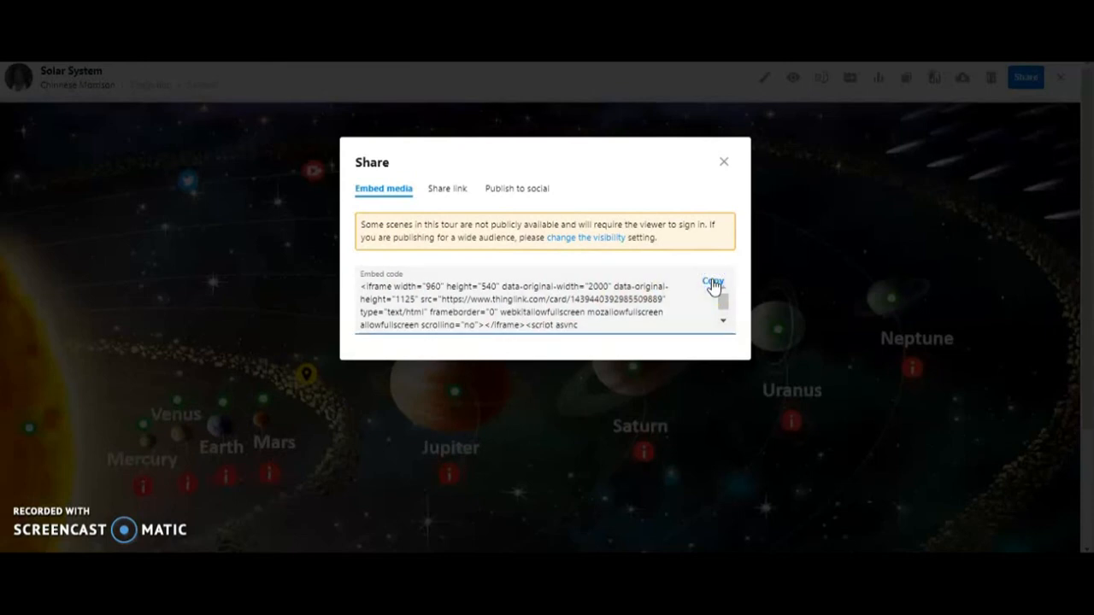
click(713, 282)
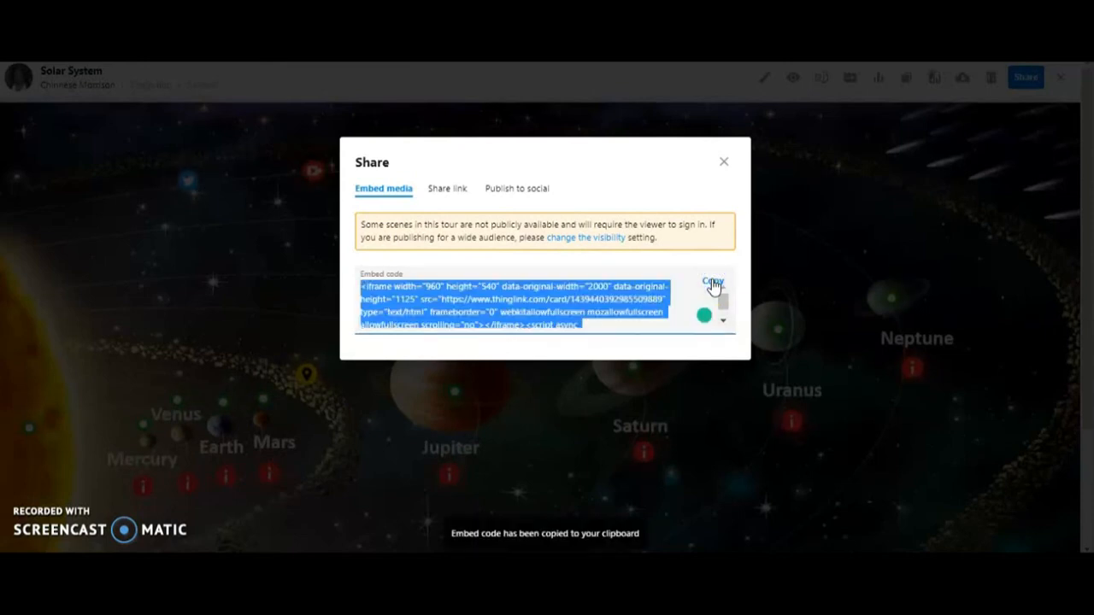